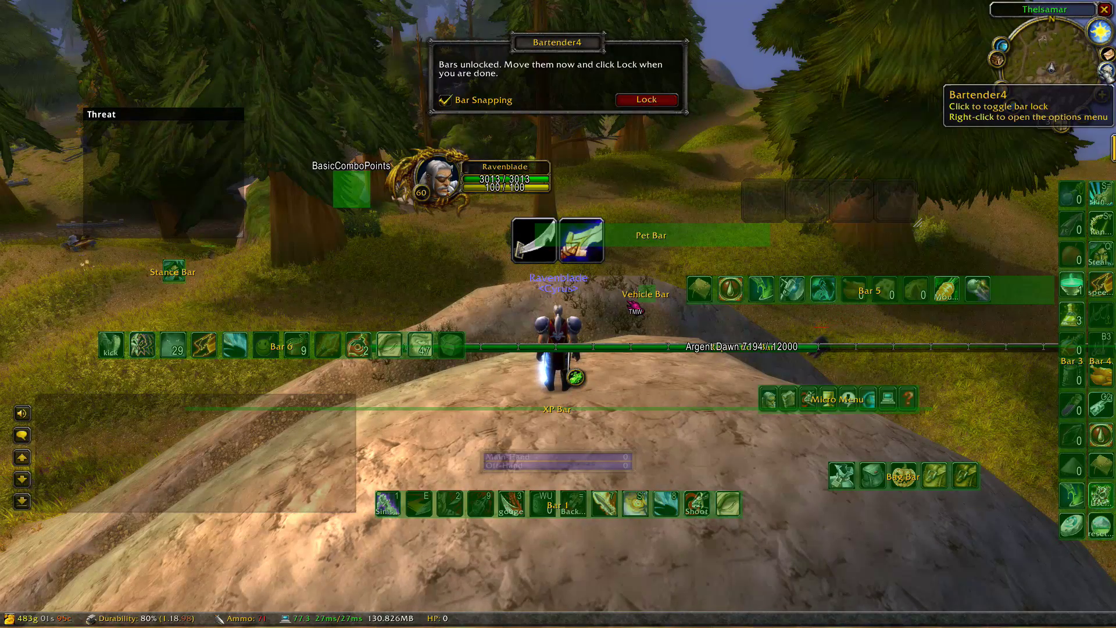
Open the Bartender4 options and enable Bar 2
{"action": "right_click", "coordinate": [1105, 83]}
{"action": "left_click_drag", "start_coordinate": [601, 116], "coordinate": [874, 48]}
{"action": "left_click", "coordinate": [613, 117]}
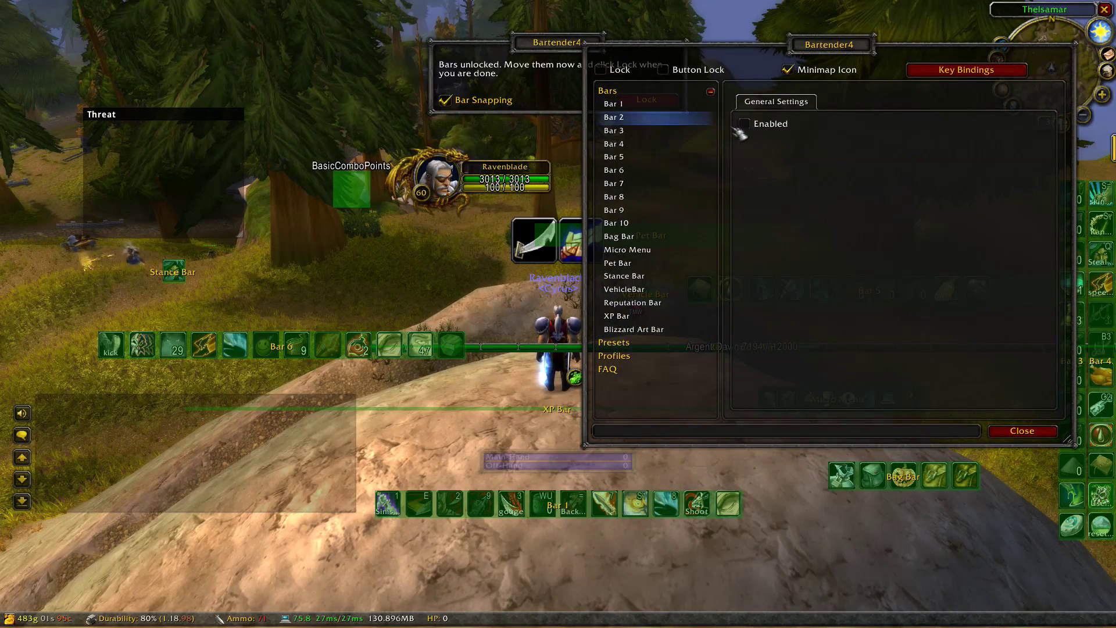
{"action": "left_click", "coordinate": [762, 127]}
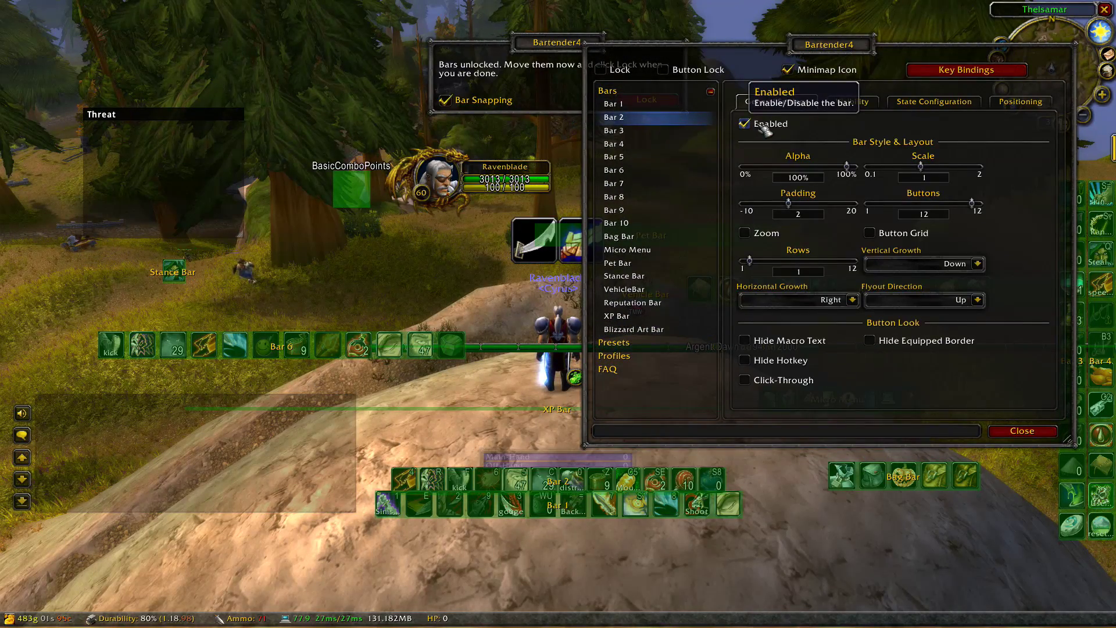
Set Bar 1 to padding 0 and scale 1.1, and move it to the bottom centre just above the info strip
{"action": "left_click", "coordinate": [613, 103]}
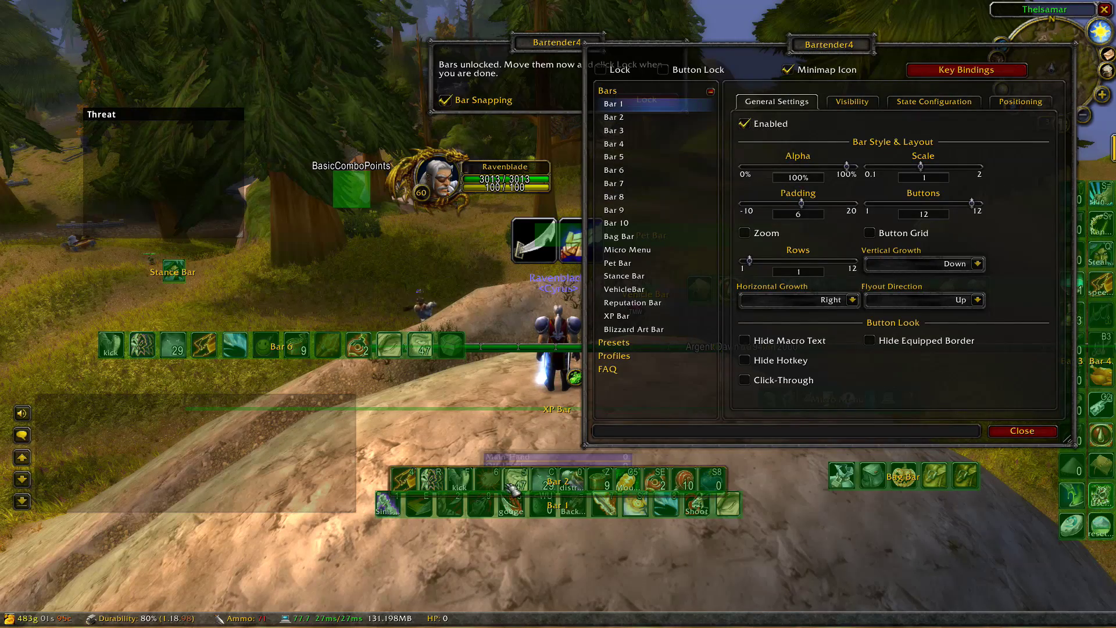
{"action": "left_click_drag", "start_coordinate": [515, 504], "coordinate": [527, 562]}
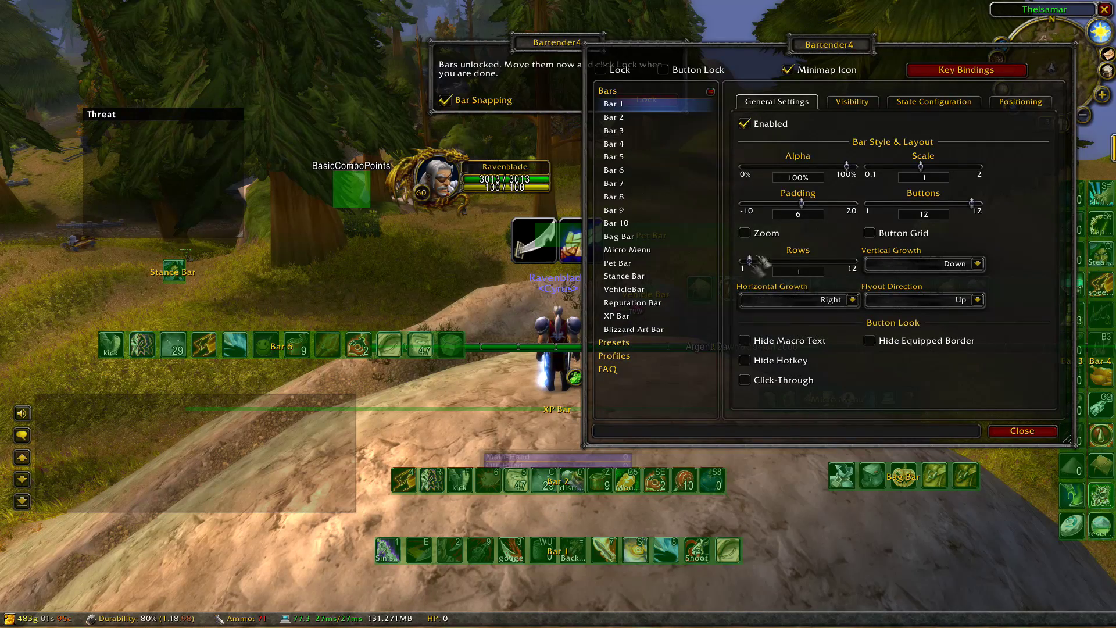
{"action": "left_click_drag", "start_coordinate": [801, 204], "coordinate": [785, 215]}
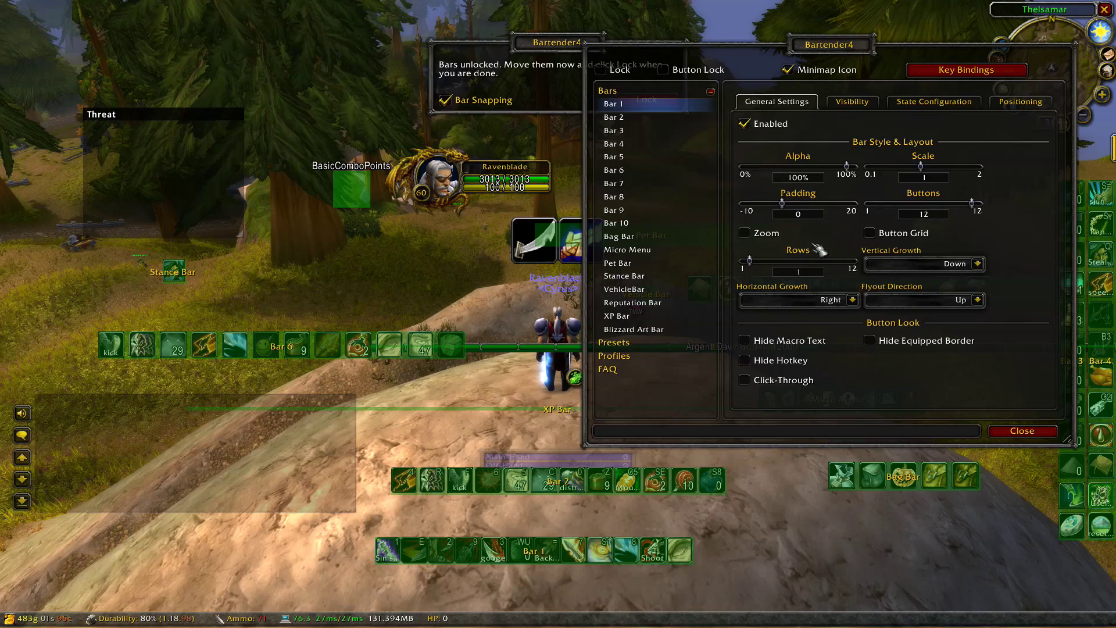
{"action": "left_click_drag", "start_coordinate": [920, 167], "coordinate": [929, 169]}
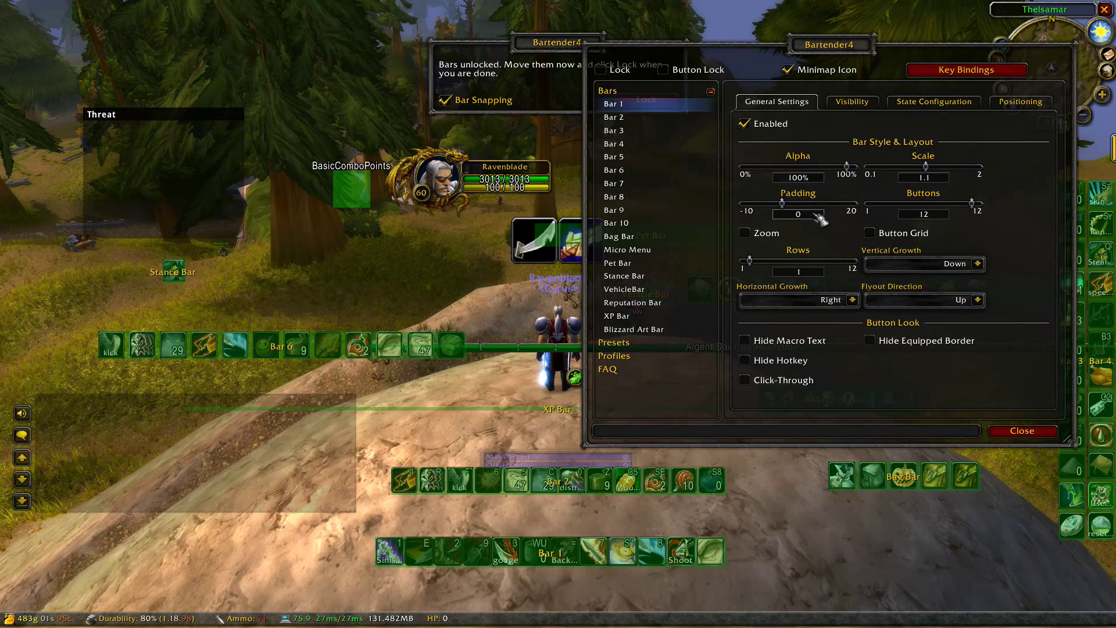
{"action": "left_click_drag", "start_coordinate": [587, 563], "coordinate": [582, 620]}
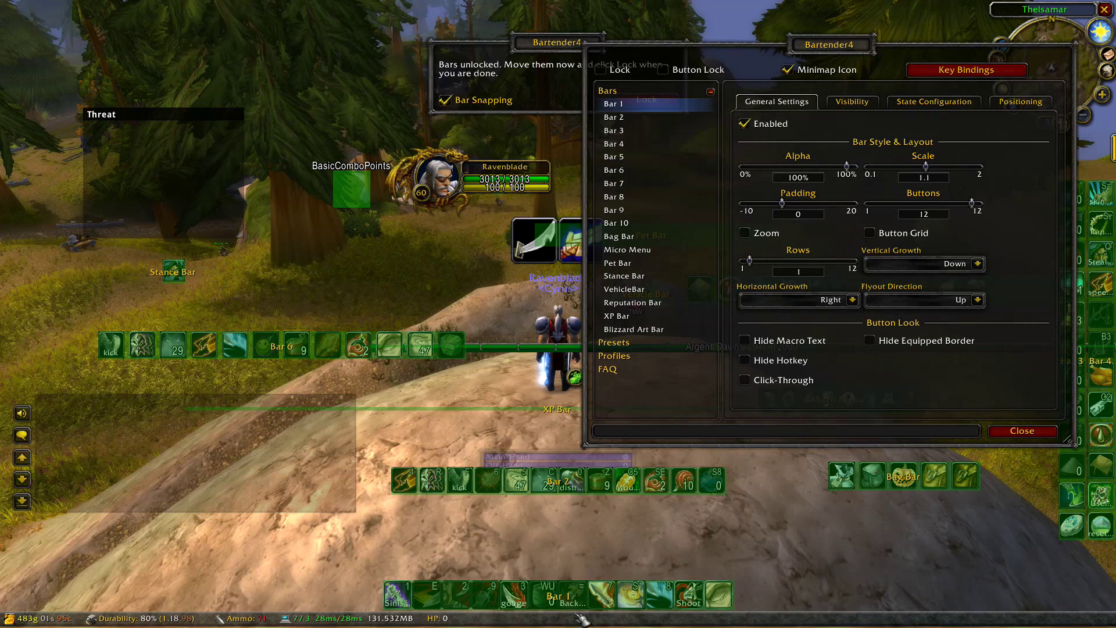
Set Bar 2 to padding 0 and scale 1.1, and place it directly above Bar 1
{"action": "left_click", "coordinate": [673, 119]}
{"action": "scroll", "coordinate": [802, 206], "scroll_direction": "down", "scroll_amount": 2}
{"action": "scroll", "coordinate": [927, 168], "scroll_direction": "up", "scroll_amount": 1}
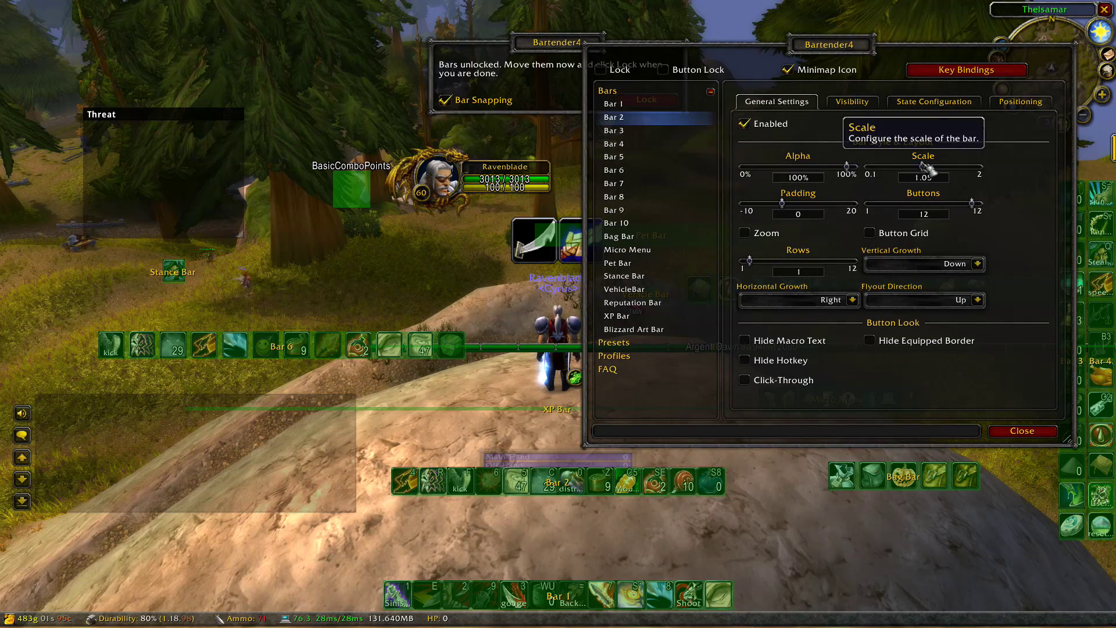
{"action": "scroll", "coordinate": [929, 169], "scroll_direction": "up", "scroll_amount": 1}
{"action": "left_click_drag", "start_coordinate": [593, 486], "coordinate": [584, 581]}
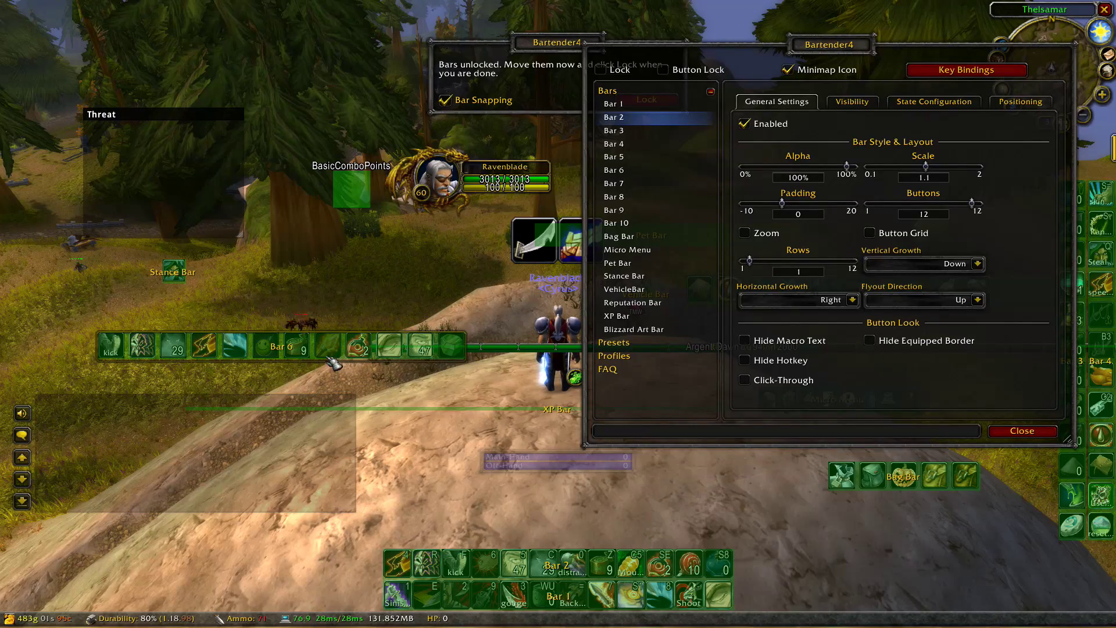
Lay out Bar 3 in two rows with padding 0 and move it down beside Bars 1 and 2
{"action": "left_click_drag", "start_coordinate": [849, 52], "coordinate": [688, 40]}
{"action": "left_click", "coordinate": [505, 116]}
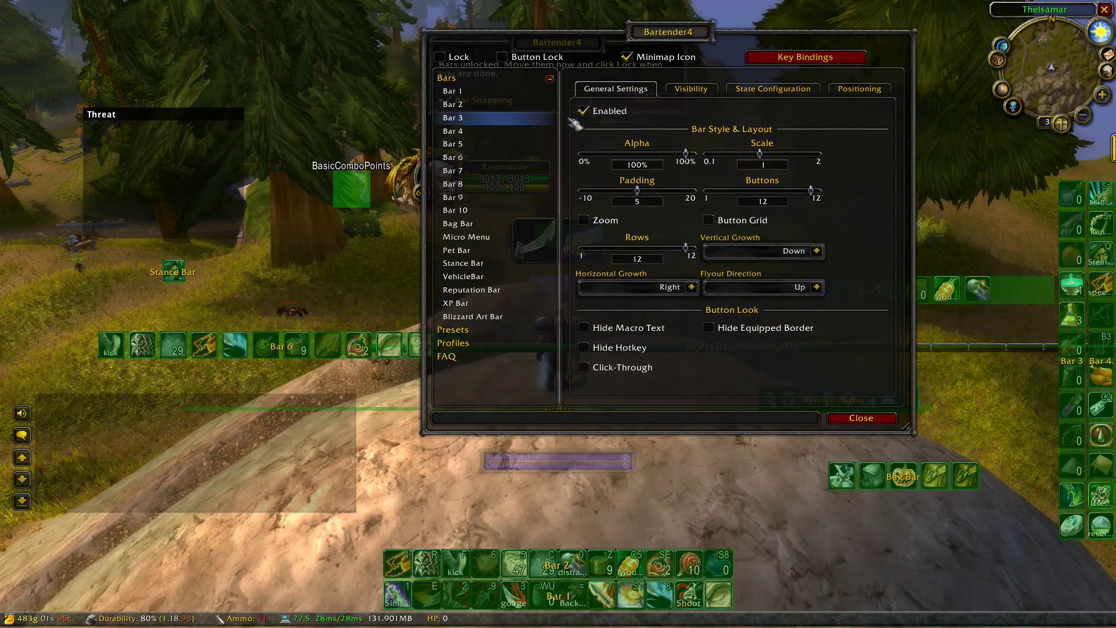
{"action": "left_click", "coordinate": [607, 115]}
{"action": "left_click", "coordinate": [608, 116]}
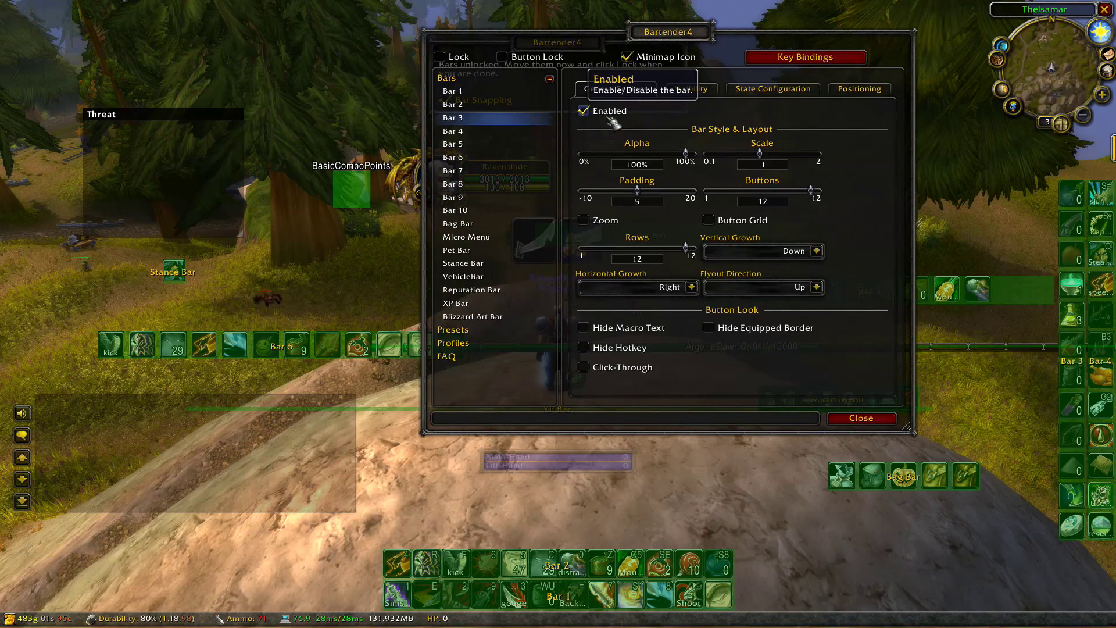
{"action": "left_click_drag", "start_coordinate": [684, 41], "coordinate": [569, 28]}
{"action": "left_click_drag", "start_coordinate": [569, 235], "coordinate": [481, 235]}
{"action": "left_click_drag", "start_coordinate": [1076, 196], "coordinate": [860, 549]}
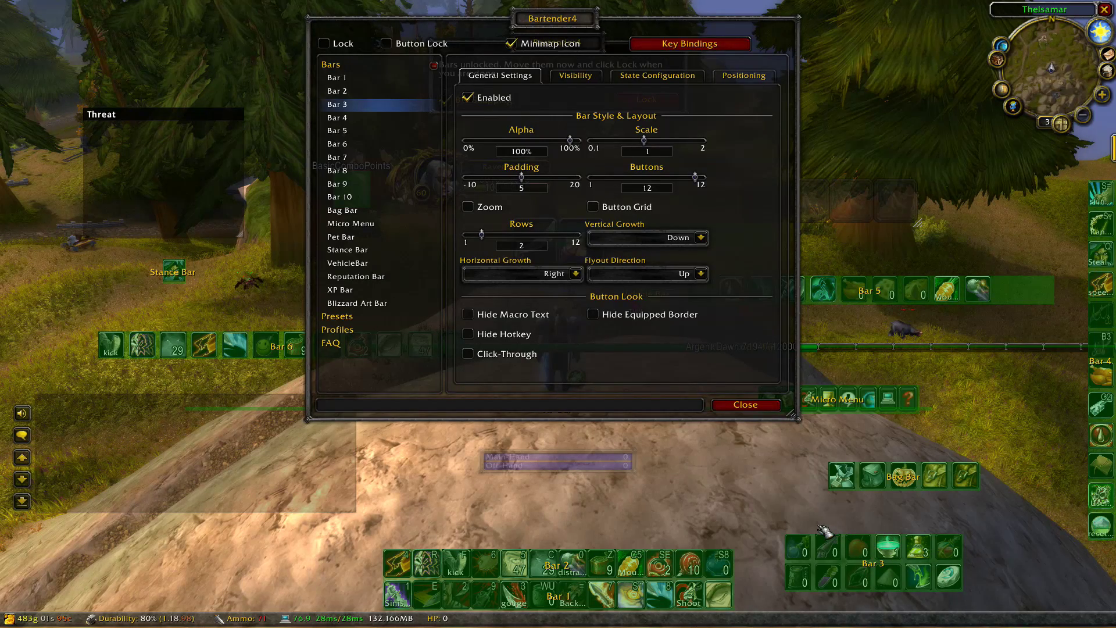
{"action": "left_click_drag", "start_coordinate": [522, 178], "coordinate": [506, 187]}
{"action": "mouse_move", "coordinate": [891, 578]}
{"action": "left_mouse_down"}
{"action": "mouse_move", "coordinate": [868, 593]}
{"action": "mouse_move", "coordinate": [886, 595]}
{"action": "left_mouse_up"}
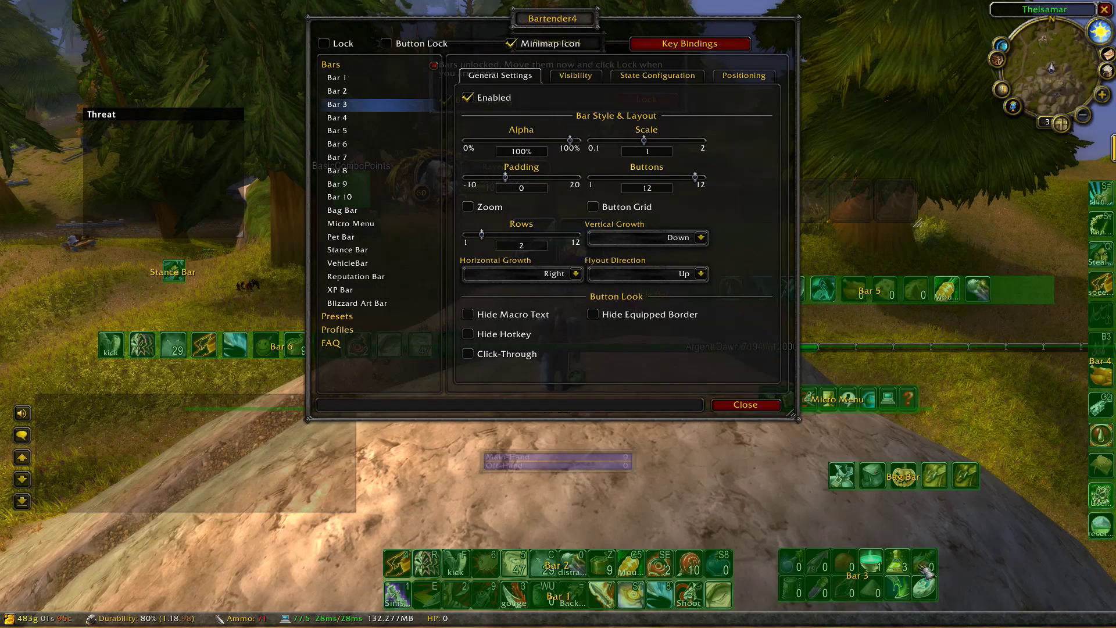
Change Bar 3 to one row with padding 2 and scale 0.8, aligned right beside Bar 2
{"action": "left_click_drag", "start_coordinate": [556, 20], "coordinate": [355, 18]}
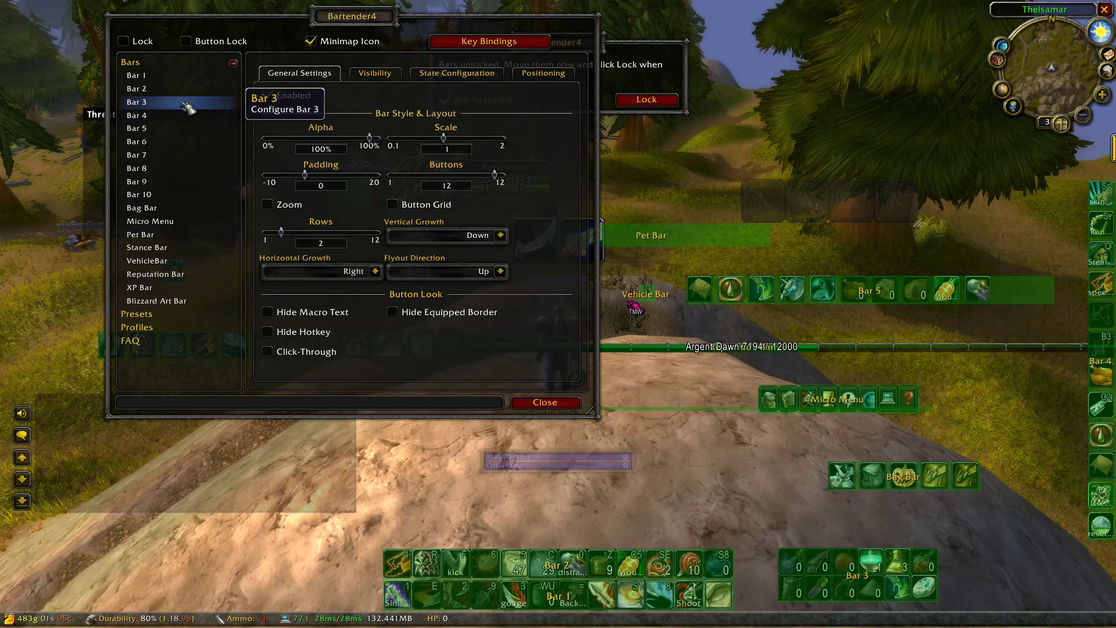
{"action": "left_click_drag", "start_coordinate": [305, 174], "coordinate": [311, 174]}
{"action": "left_click_drag", "start_coordinate": [282, 233], "coordinate": [272, 233]}
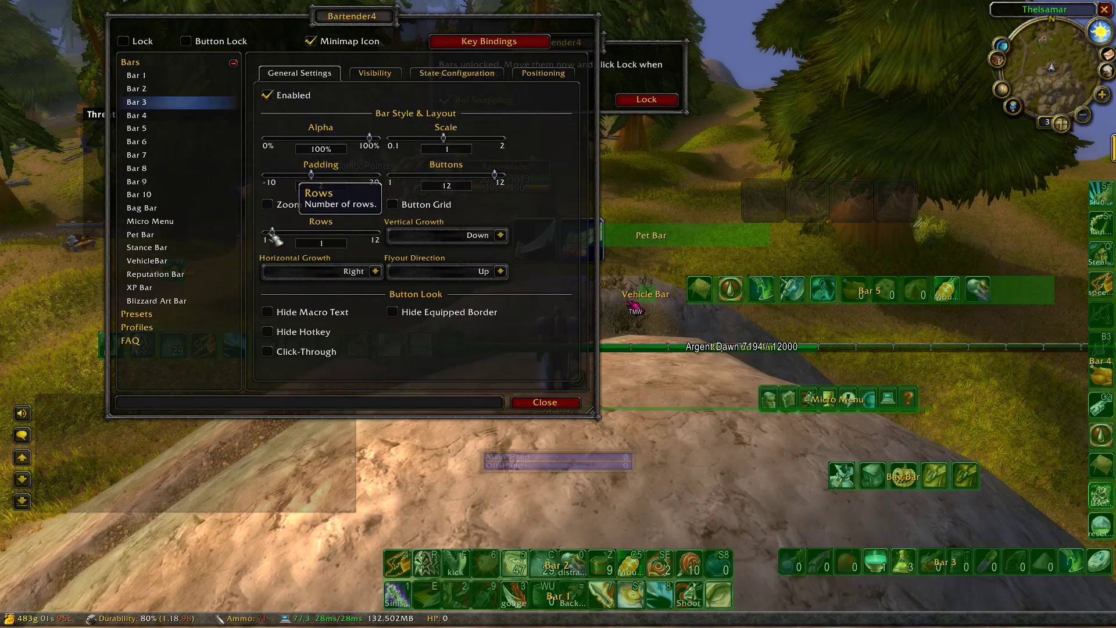
{"action": "left_click_drag", "start_coordinate": [960, 577], "coordinate": [919, 578]}
{"action": "left_click_drag", "start_coordinate": [443, 139], "coordinate": [433, 139]}
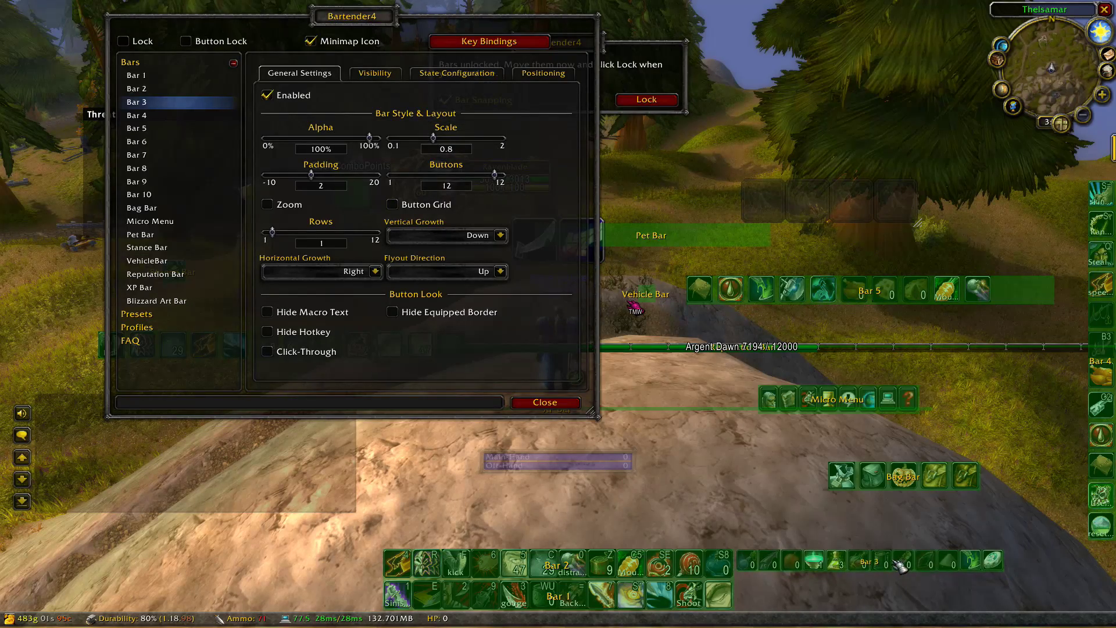
Arrange Bar 4 as a single row under Bar 3 and place the Bag Bar, reduced to one bag, beside them
{"action": "left_click", "coordinate": [137, 115]}
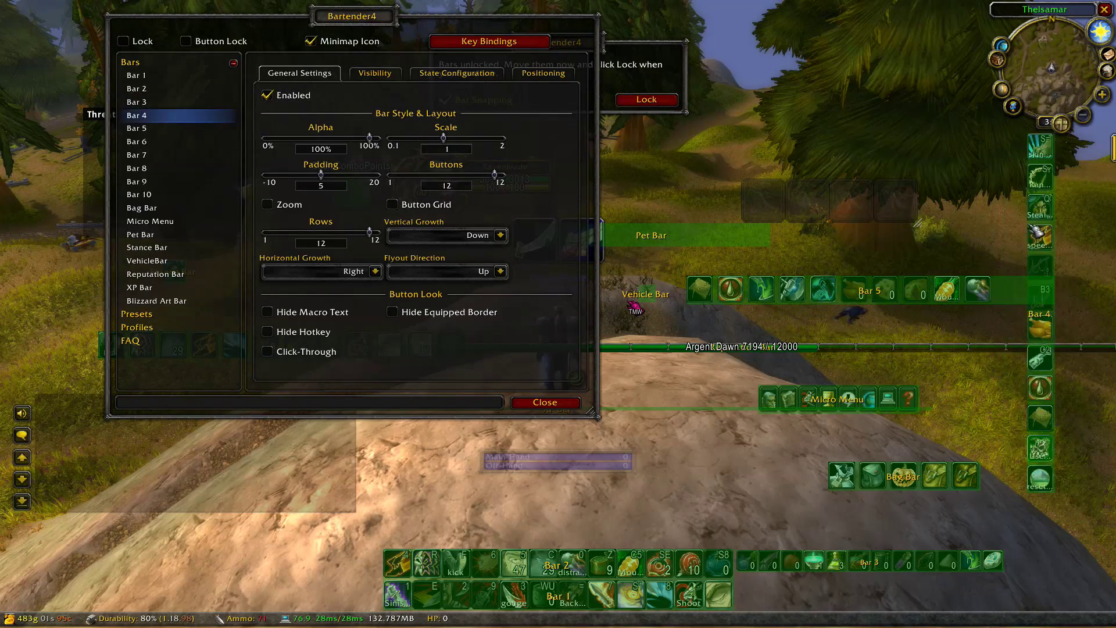
{"action": "left_click_drag", "start_coordinate": [1029, 227], "coordinate": [1005, 227]}
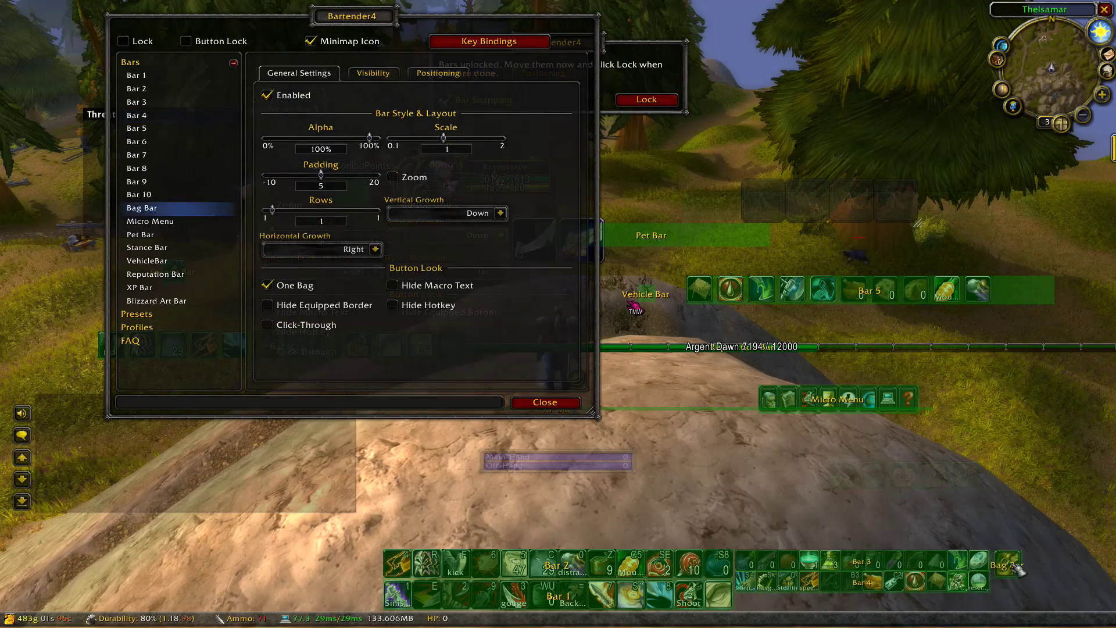
Set the Micro Menu to two rows, padding -2 and scale 1.05, and place it in the corner beside the Bag Bar
{"action": "left_click_drag", "start_coordinate": [837, 399], "coordinate": [839, 614]}
{"action": "left_click", "coordinate": [150, 221]}
{"action": "mouse_move", "coordinate": [443, 138]}
{"action": "left_mouse_down"}
{"action": "mouse_move", "coordinate": [429, 154]}
{"action": "mouse_move", "coordinate": [443, 141]}
{"action": "left_mouse_up"}
{"action": "left_click_drag", "start_coordinate": [272, 210], "coordinate": [286, 210]}
{"action": "left_click_drag", "start_coordinate": [443, 138], "coordinate": [446, 140]}
{"action": "left_click_drag", "start_coordinate": [1065, 572], "coordinate": [1015, 568]}
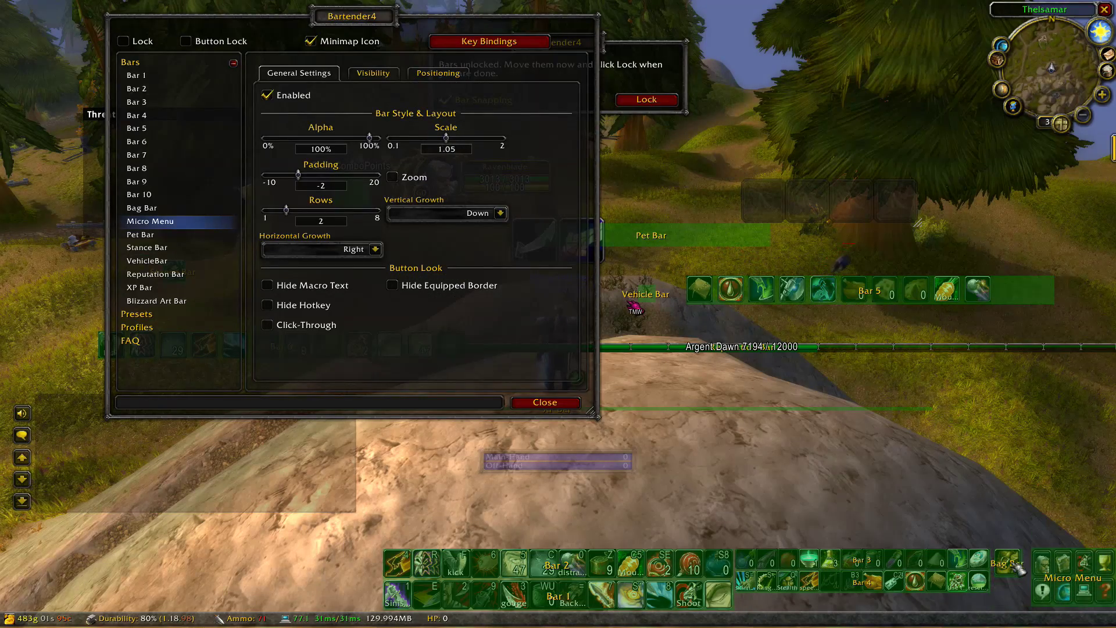
Lock the bars, test the bag and Character Info buttons, and close the open windows
{"action": "left_click", "coordinate": [661, 103]}
{"action": "left_click", "coordinate": [1007, 561]}
{"action": "left_click_drag", "start_coordinate": [967, 238], "coordinate": [979, 223]}
{"action": "left_click", "coordinate": [1008, 562]}
{"action": "left_click", "coordinate": [1039, 560]}
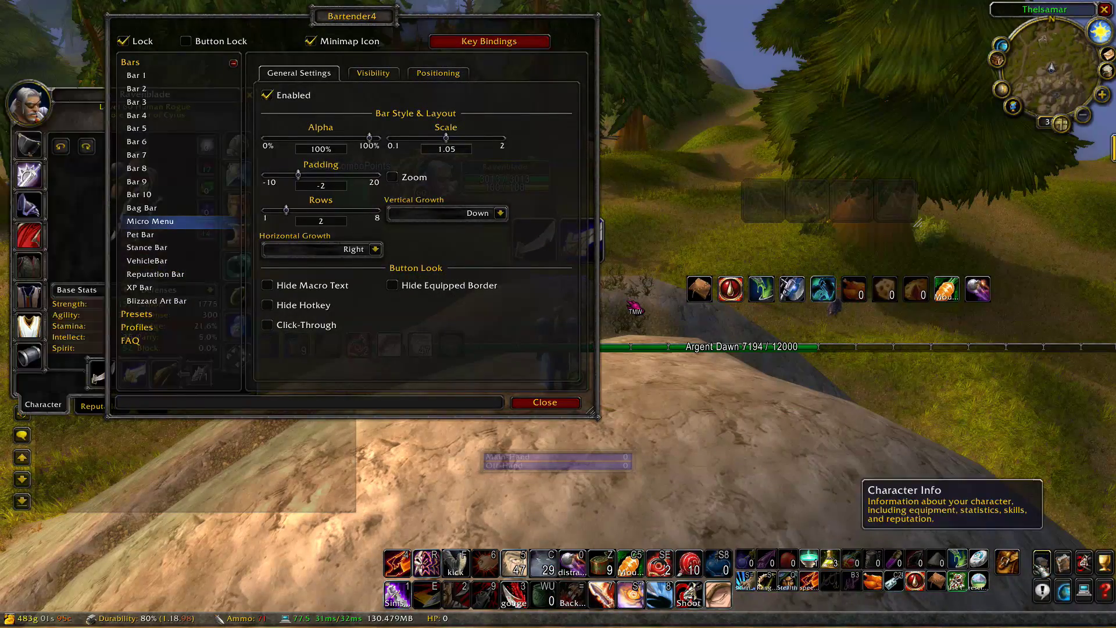
{"action": "key", "text": "Escape"}
{"action": "key", "text": "Escape"}
{"action": "left_click", "coordinate": [1063, 592]}
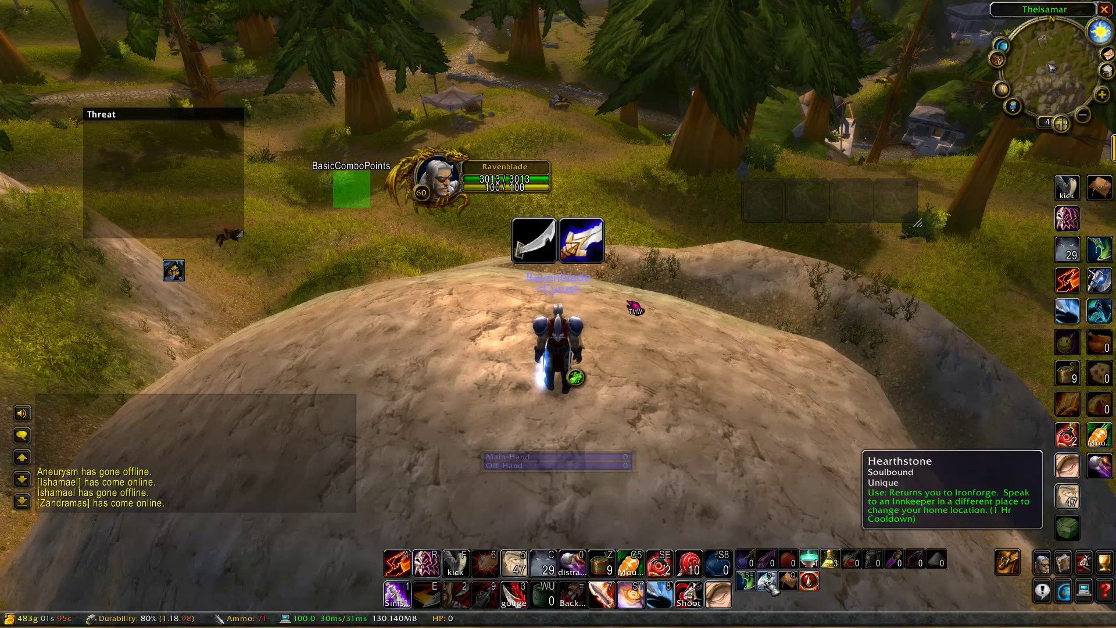
Place the Hearthstone and other icons from the side bars into the slots of Bar 4
{"action": "left_click", "coordinate": [790, 581]}
{"action": "left_click", "coordinate": [789, 581]}
{"action": "left_click", "coordinate": [811, 583]}
{"action": "left_click", "coordinate": [812, 583]}
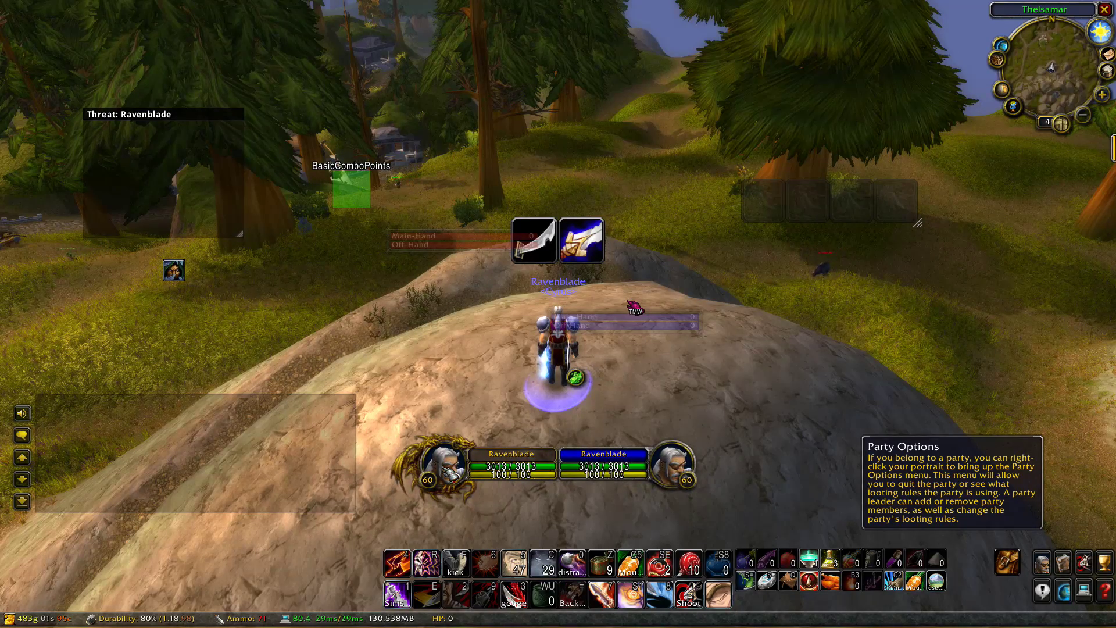
Nudge the player frame slightly upward above the action bars, and clear and reselect the own character as target
{"action": "left_click_drag", "start_coordinate": [511, 459], "coordinate": [511, 453]}
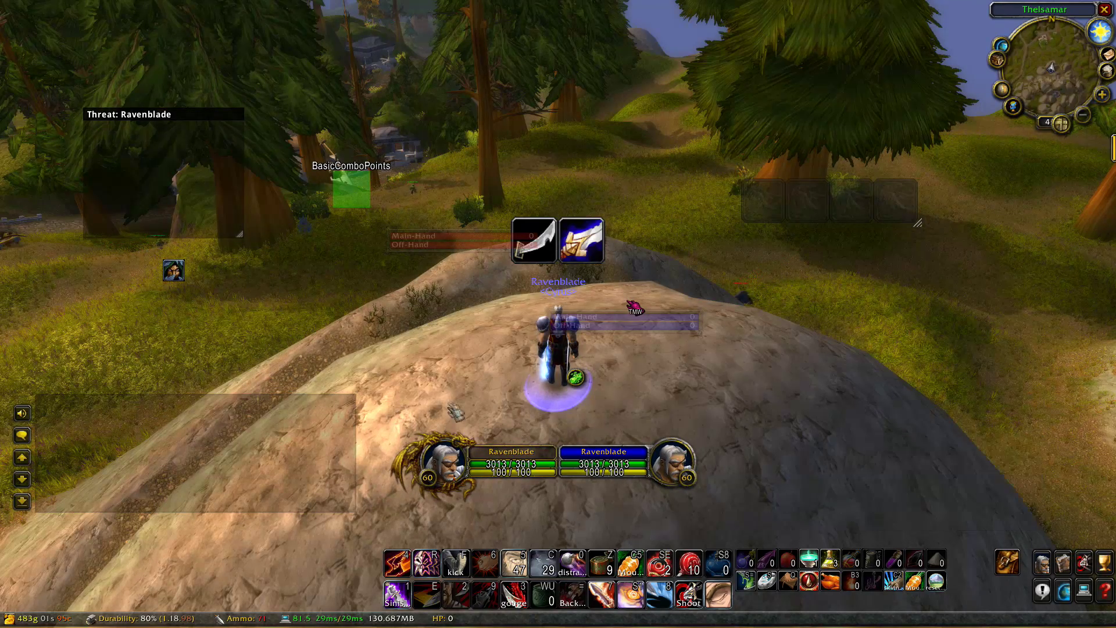
{"action": "left_click", "coordinate": [450, 383]}
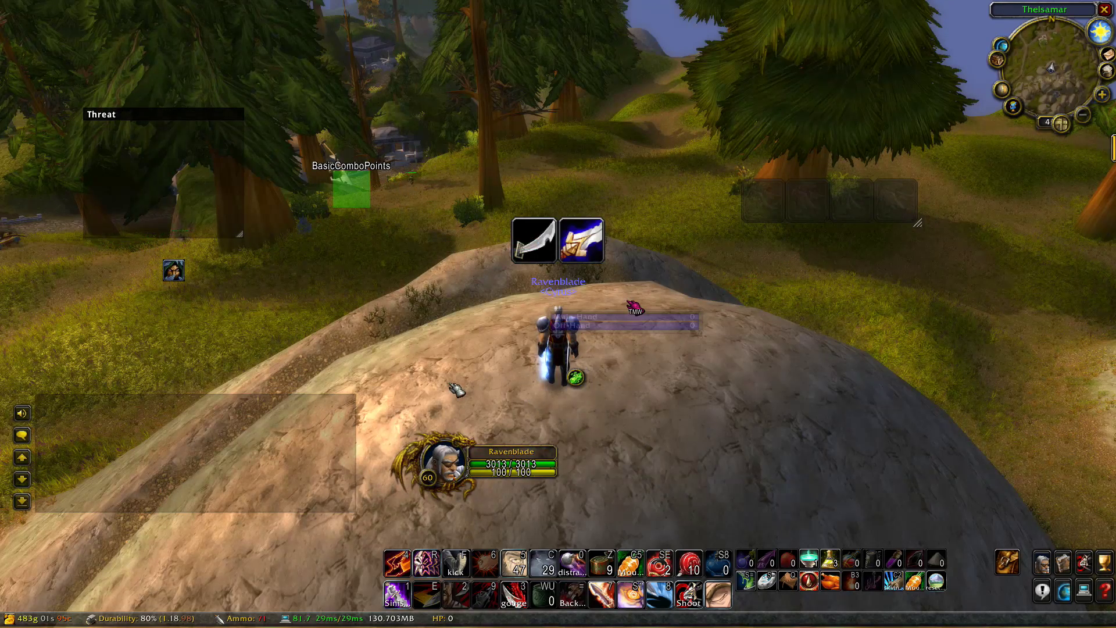
{"action": "left_click", "coordinate": [443, 456]}
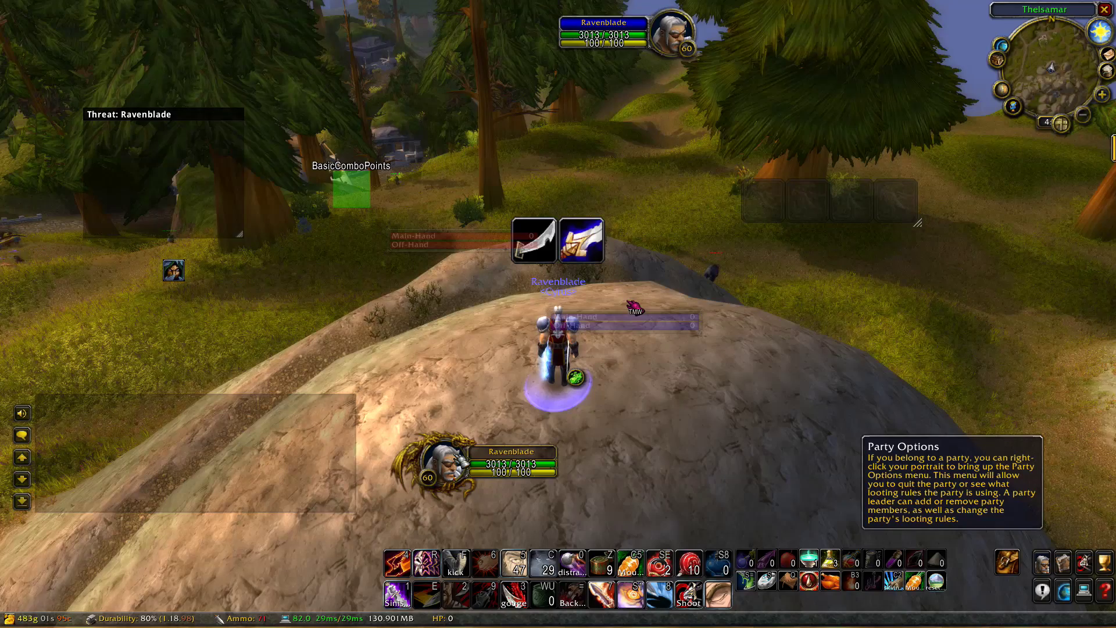
Open the Addon Control Panel with /acp, look through the addon list, reload the UI and dismiss the error report
{"action": "type", "text": "r"}
{"action": "type", "text": "/acp"}
{"action": "key", "text": "Return"}
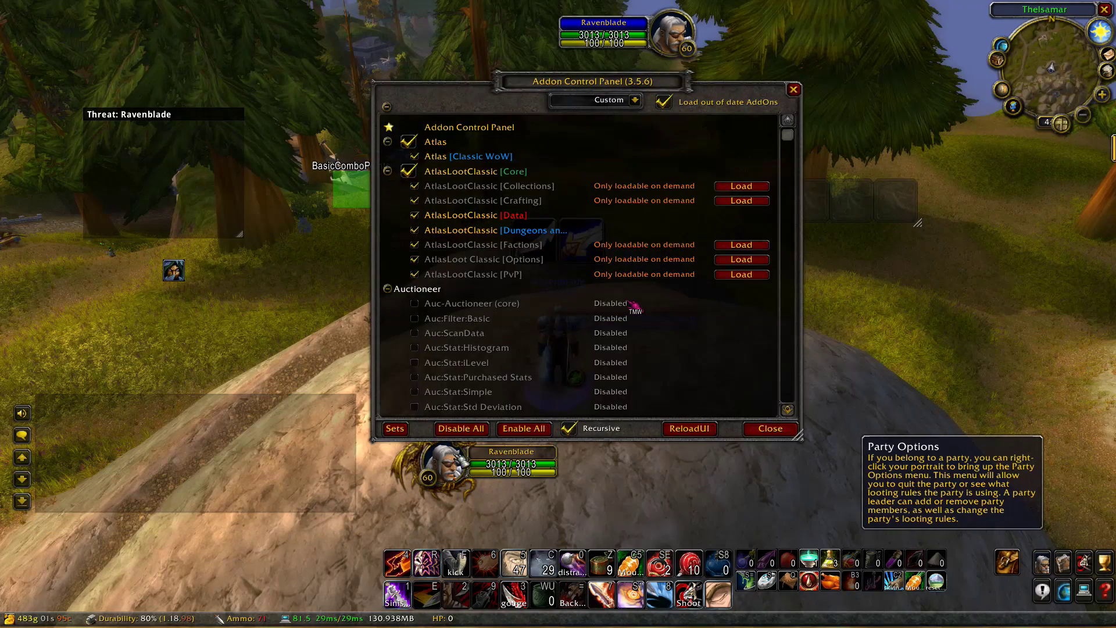
{"action": "scroll", "coordinate": [667, 222], "scroll_direction": "down", "scroll_amount": 15}
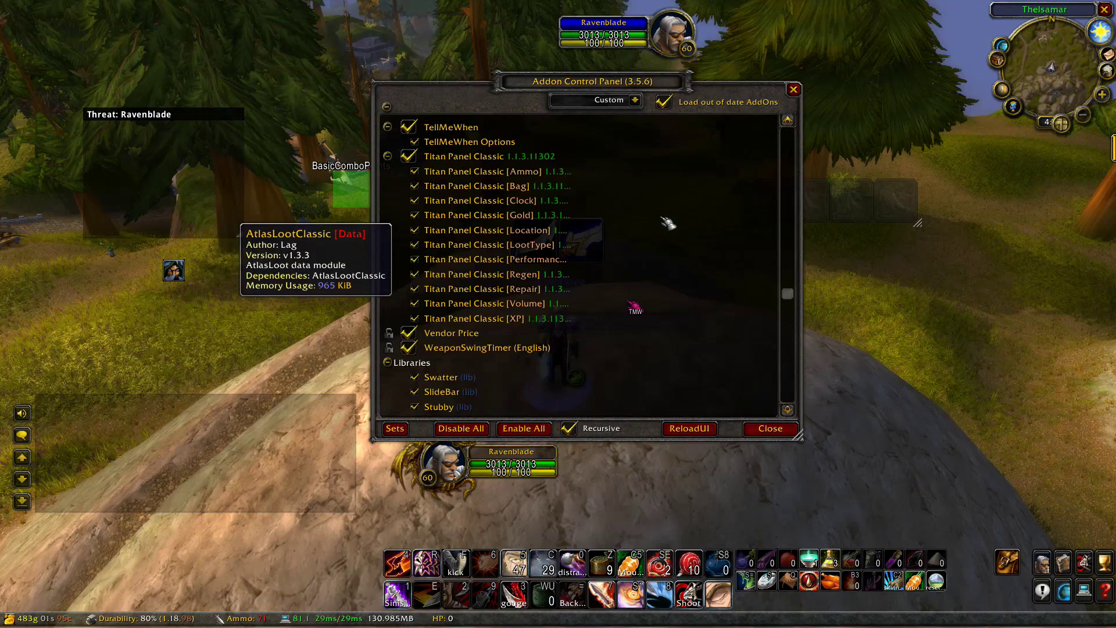
{"action": "scroll", "coordinate": [560, 244], "scroll_direction": "down", "scroll_amount": 4}
{"action": "scroll", "coordinate": [561, 244], "scroll_direction": "up", "scroll_amount": 4}
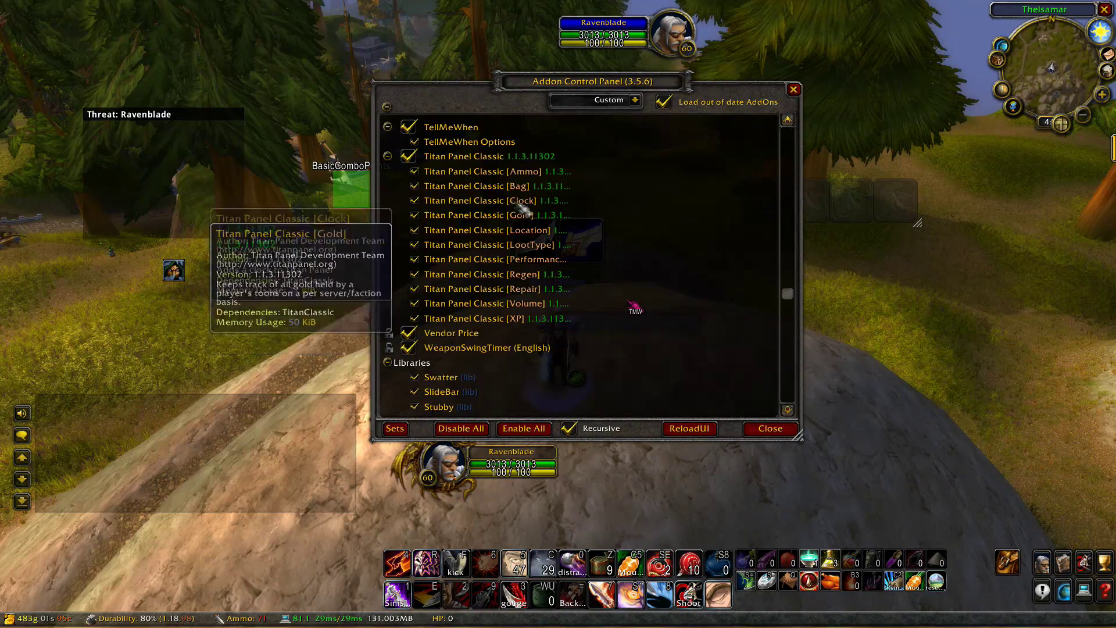
{"action": "left_click", "coordinate": [689, 428]}
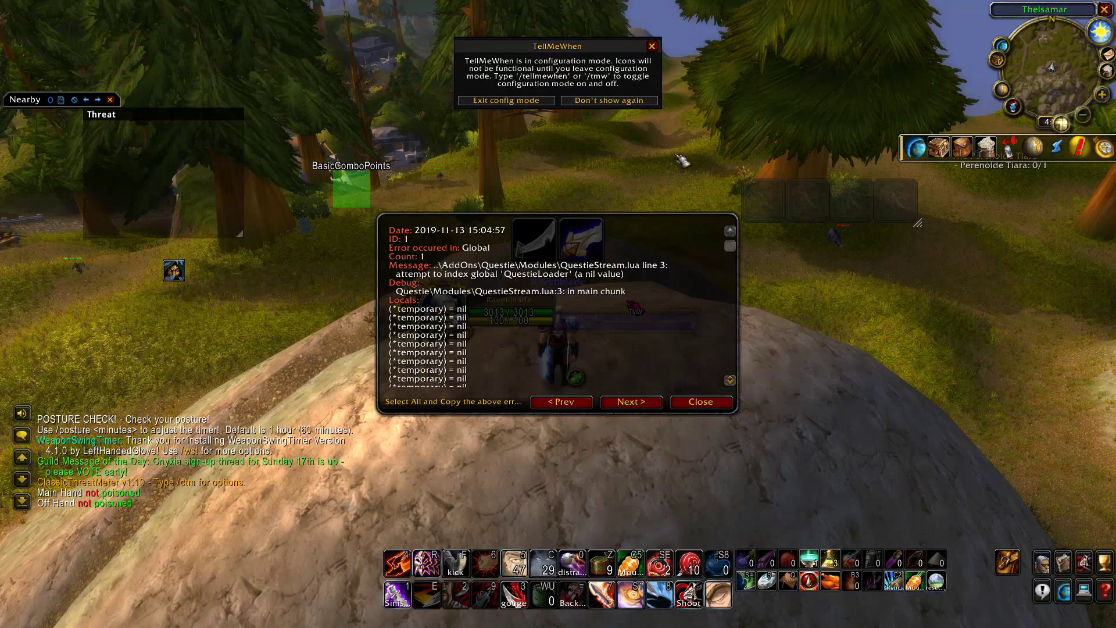
{"action": "left_click", "coordinate": [707, 401]}
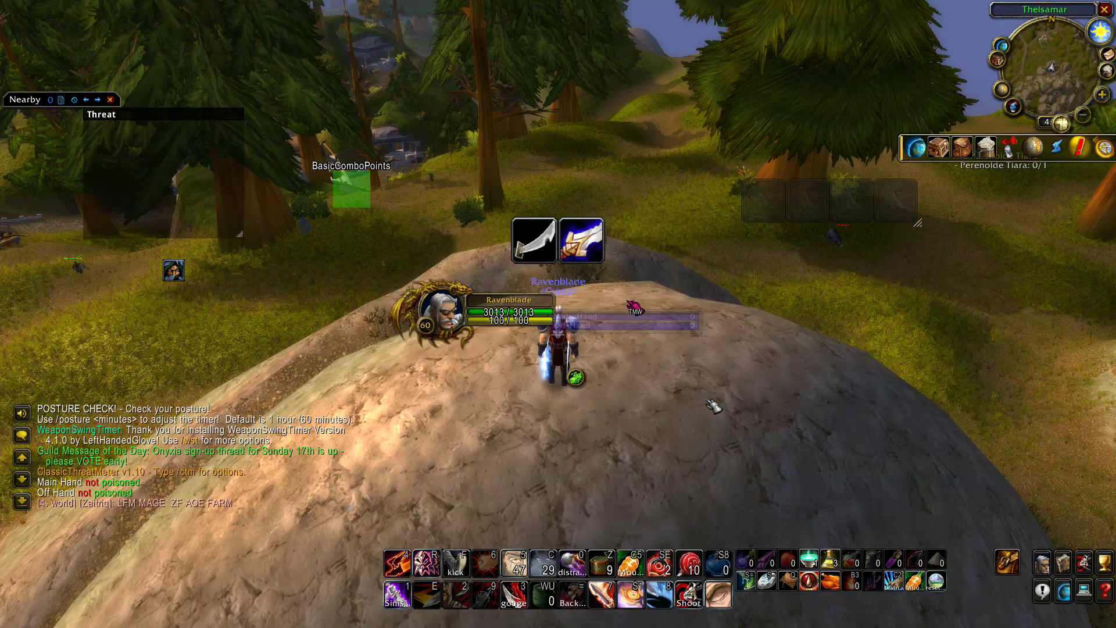
Target the own character and move the player and target frames down to sit just above the action bars
{"action": "left_click", "coordinate": [446, 311]}
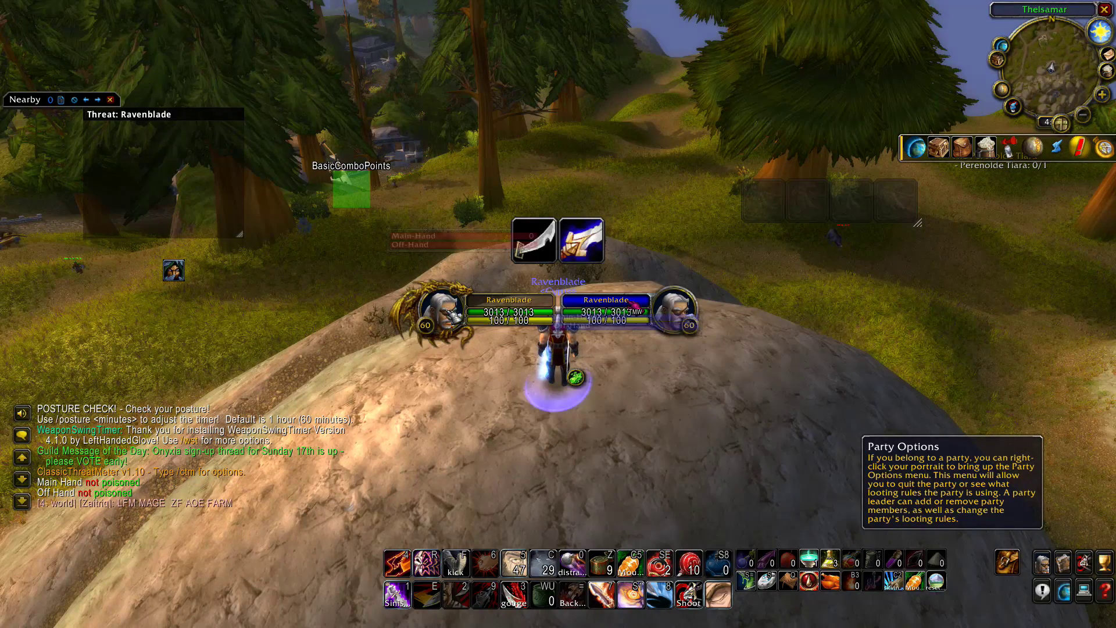
{"action": "left_click_drag", "start_coordinate": [446, 314], "coordinate": [439, 406]}
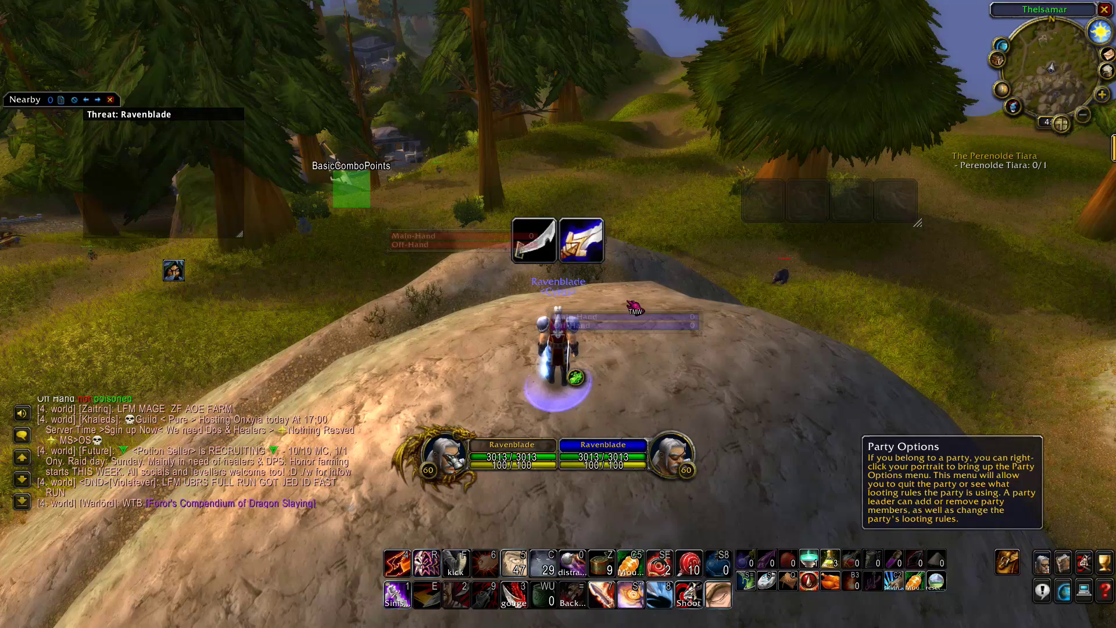
Clear and reselect the own character as target several times to check the target frame's placement beside the player frame
{"action": "left_click", "coordinate": [448, 404]}
{"action": "left_click", "coordinate": [451, 455]}
{"action": "left_click", "coordinate": [454, 378]}
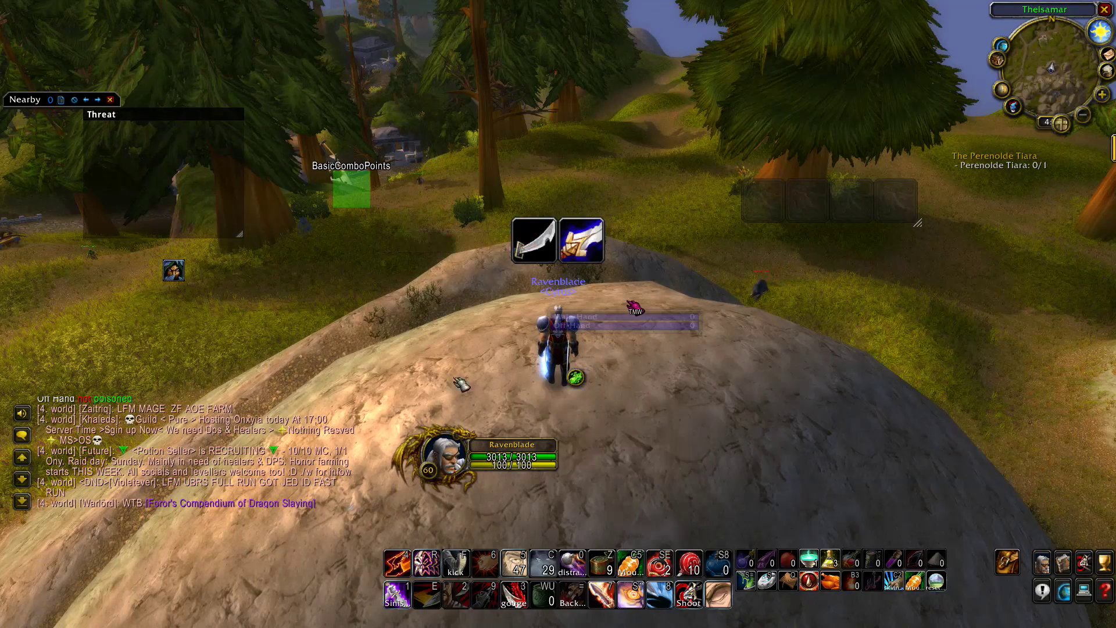
{"action": "left_click", "coordinate": [451, 456]}
{"action": "left_click", "coordinate": [458, 365]}
{"action": "left_click", "coordinate": [449, 455]}
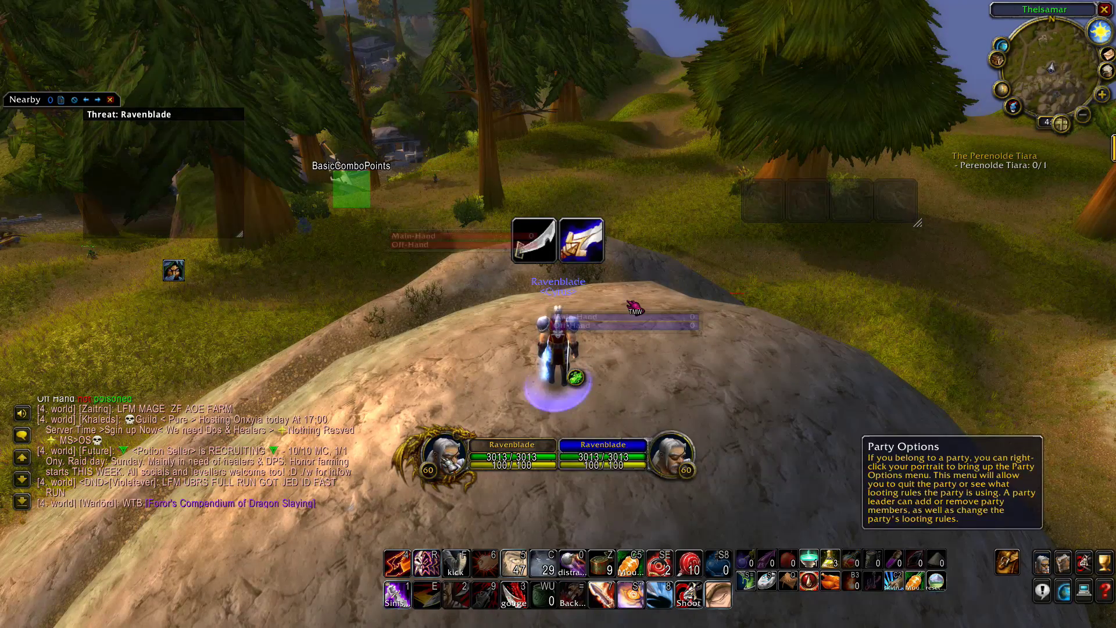
{"action": "left_click", "coordinate": [452, 397]}
{"action": "left_click", "coordinate": [450, 456]}
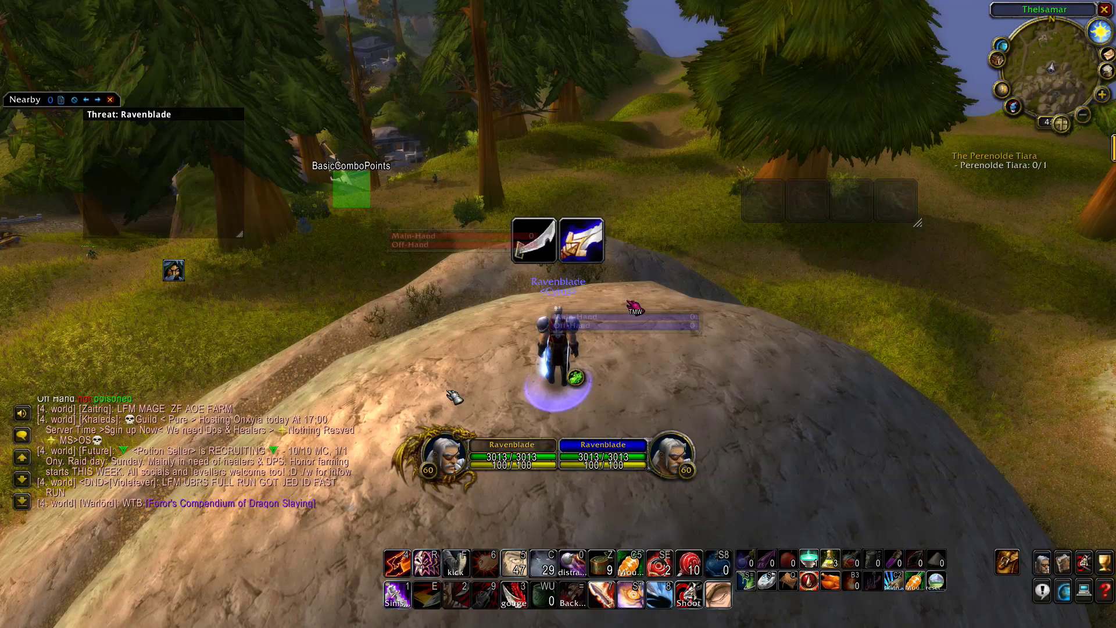
Open the Addon Control Panel with /acp, look through the installed addons and close it
{"action": "key", "text": "Return"}
{"action": "type", "text": "/acp"}
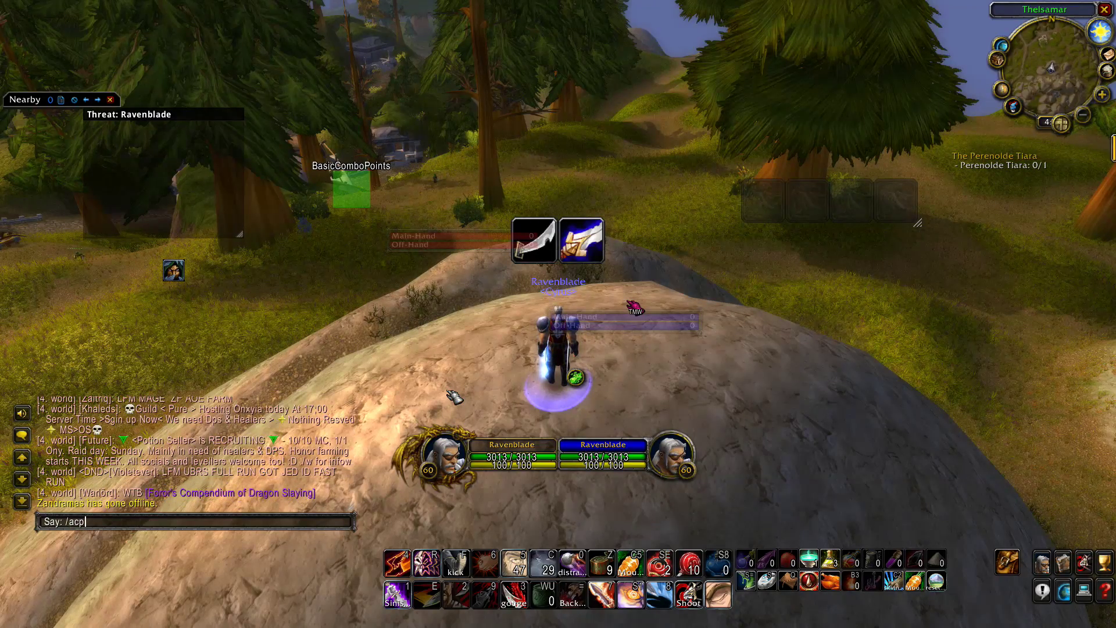
{"action": "key", "text": "Return"}
{"action": "scroll", "coordinate": [453, 393], "scroll_direction": "down", "scroll_amount": 10}
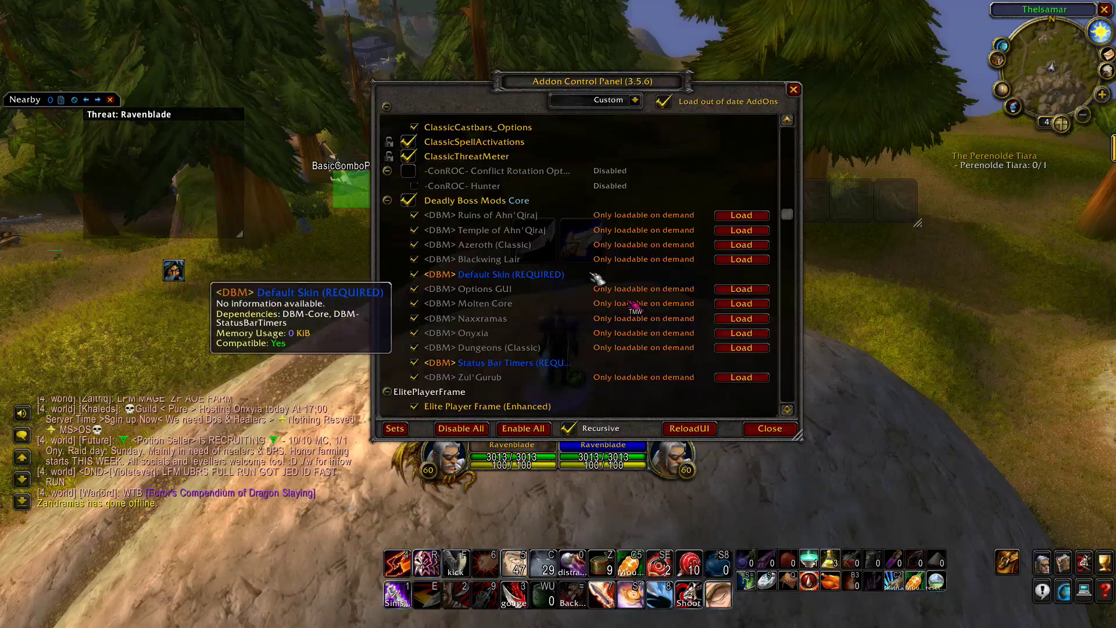
{"action": "left_click", "coordinate": [767, 429]}
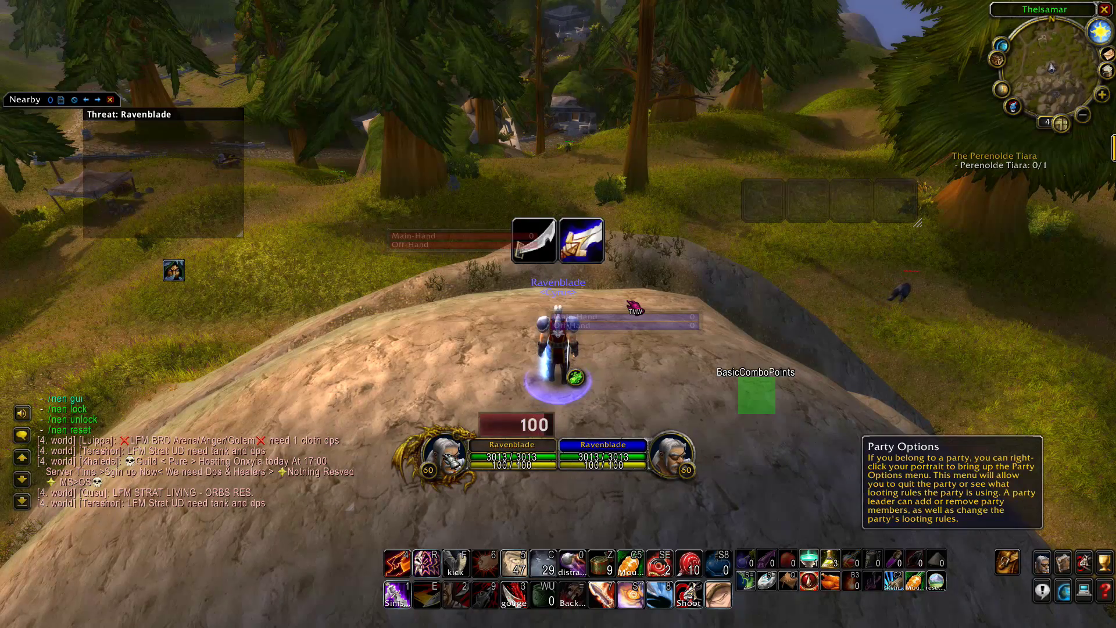
Disable the off-hand bar, border and classic bar texture for WeaponSwingTimer's player swing bar
{"action": "mouse_move", "coordinate": [647, 401]}
{"action": "left_mouse_down"}
{"action": "mouse_move", "coordinate": [756, 477]}
{"action": "mouse_move", "coordinate": [668, 407]}
{"action": "mouse_move", "coordinate": [701, 396]}
{"action": "mouse_move", "coordinate": [663, 401]}
{"action": "left_mouse_up"}
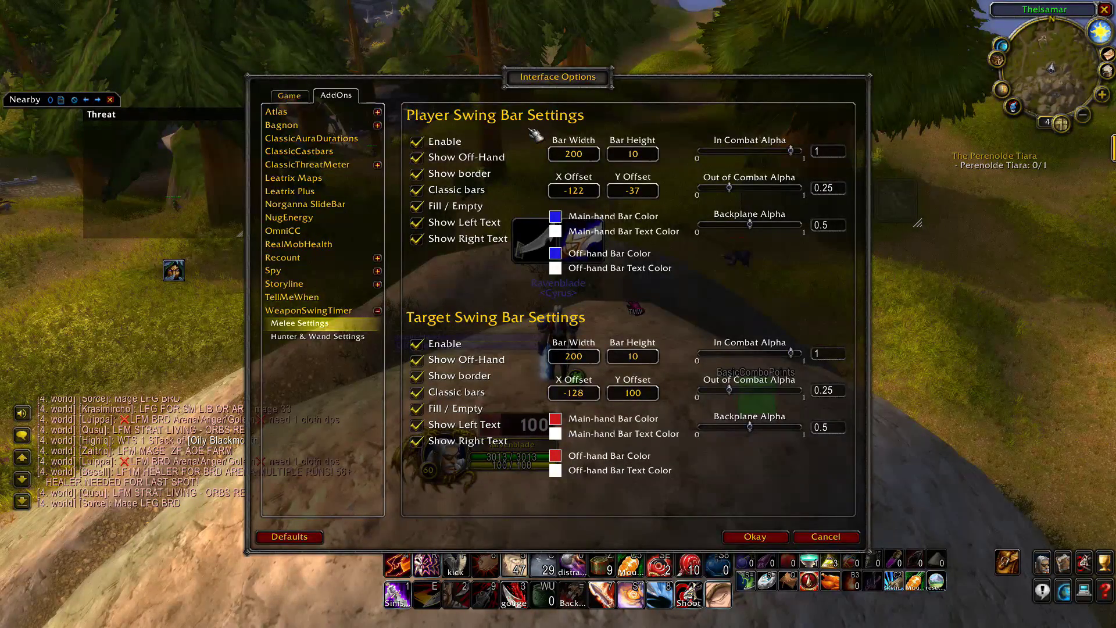
{"action": "left_click", "coordinate": [492, 164]}
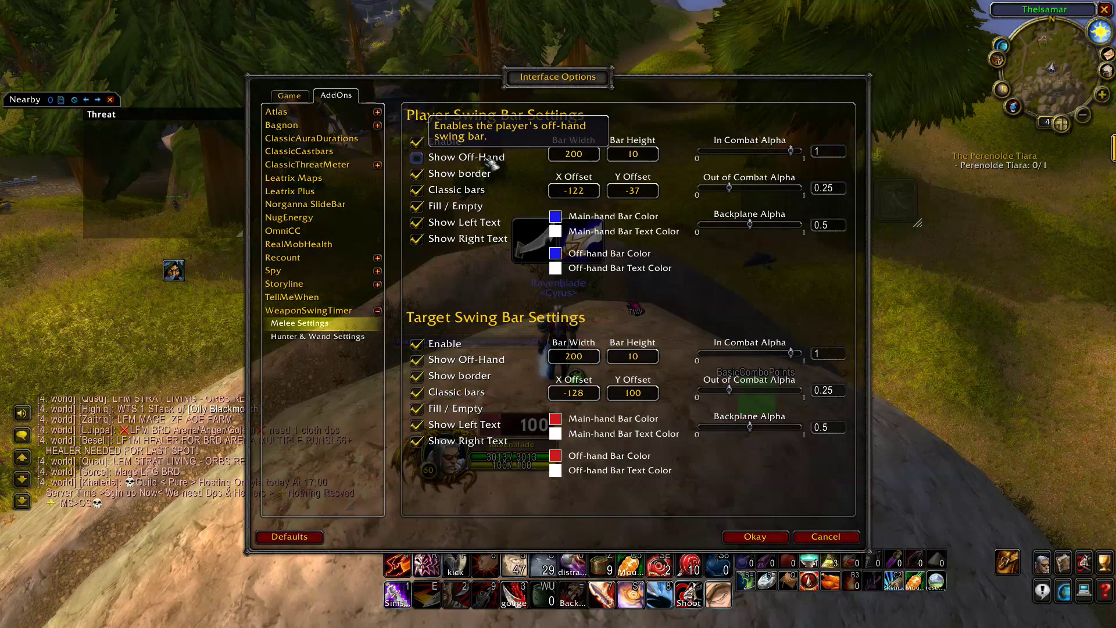
{"action": "left_click", "coordinate": [480, 175]}
{"action": "left_click", "coordinate": [475, 193]}
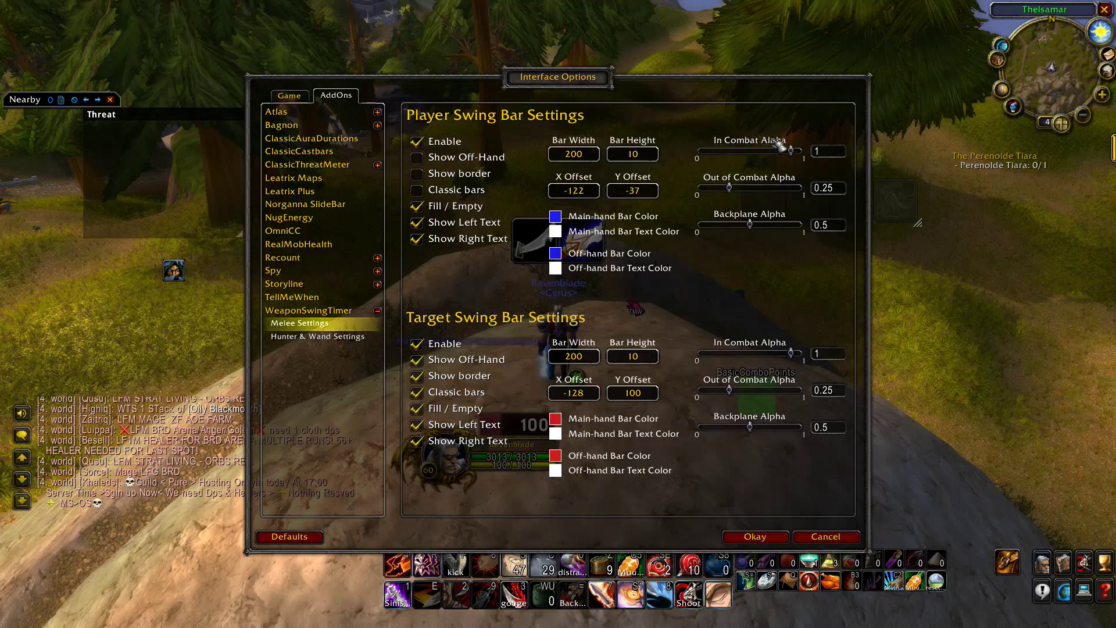
Set the player swing bar's height to 30 after trying 50 and 25
{"action": "left_click", "coordinate": [633, 154]}
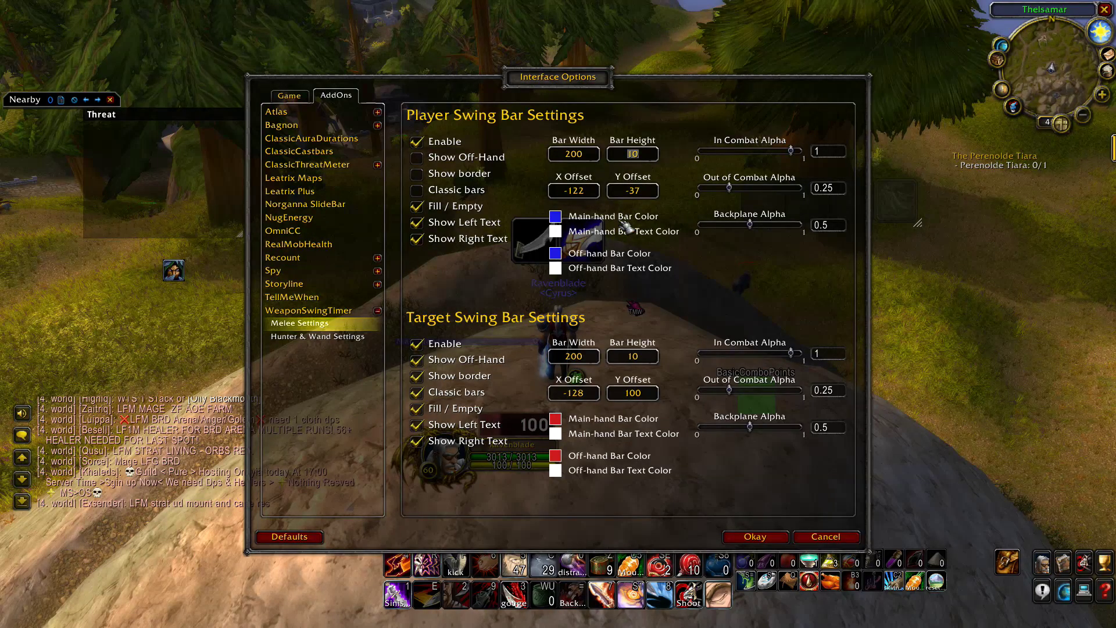
{"action": "type", "text": "50"}
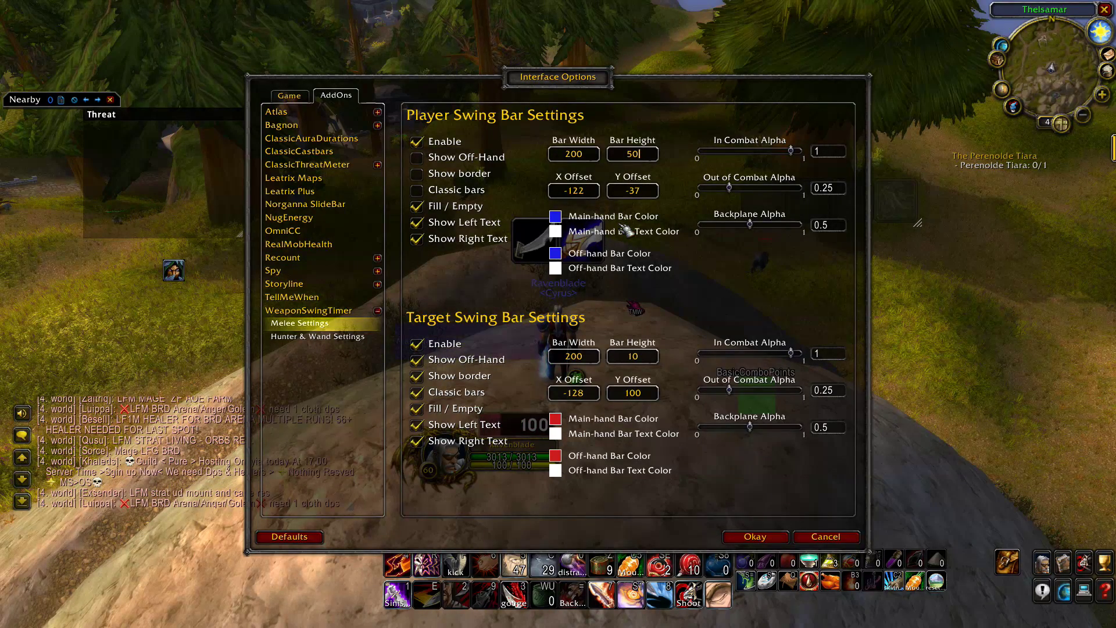
{"action": "key", "text": "BackSpace"}
{"action": "key", "text": "BackSpace"}
{"action": "type", "text": "25"}
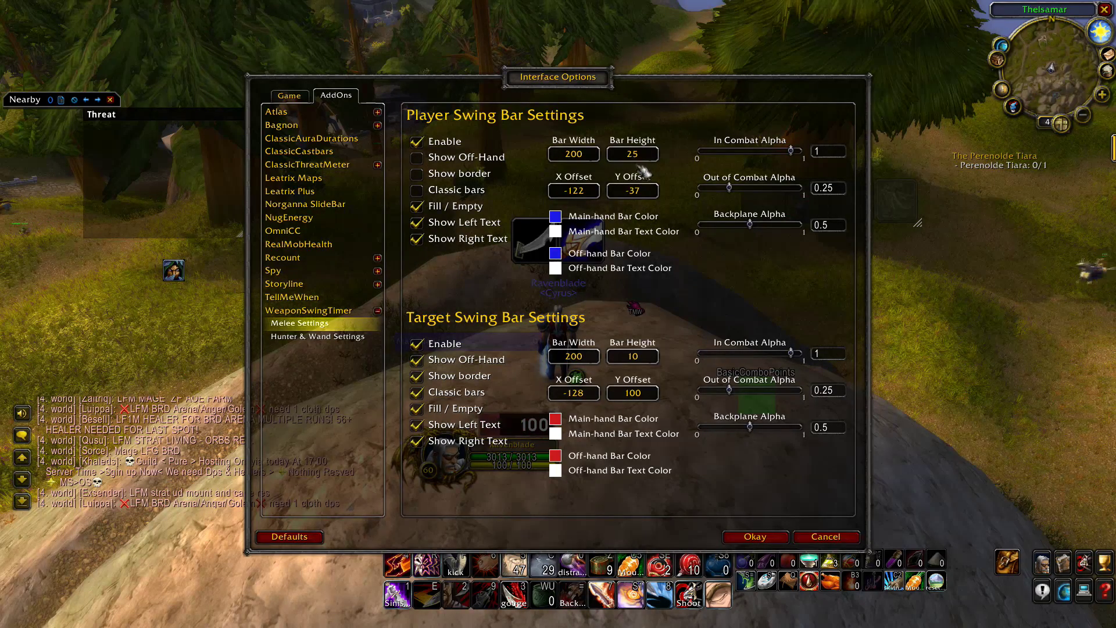
{"action": "key", "text": "BackSpace"}
{"action": "key", "text": "BackSpace"}
{"action": "type", "text": "30"}
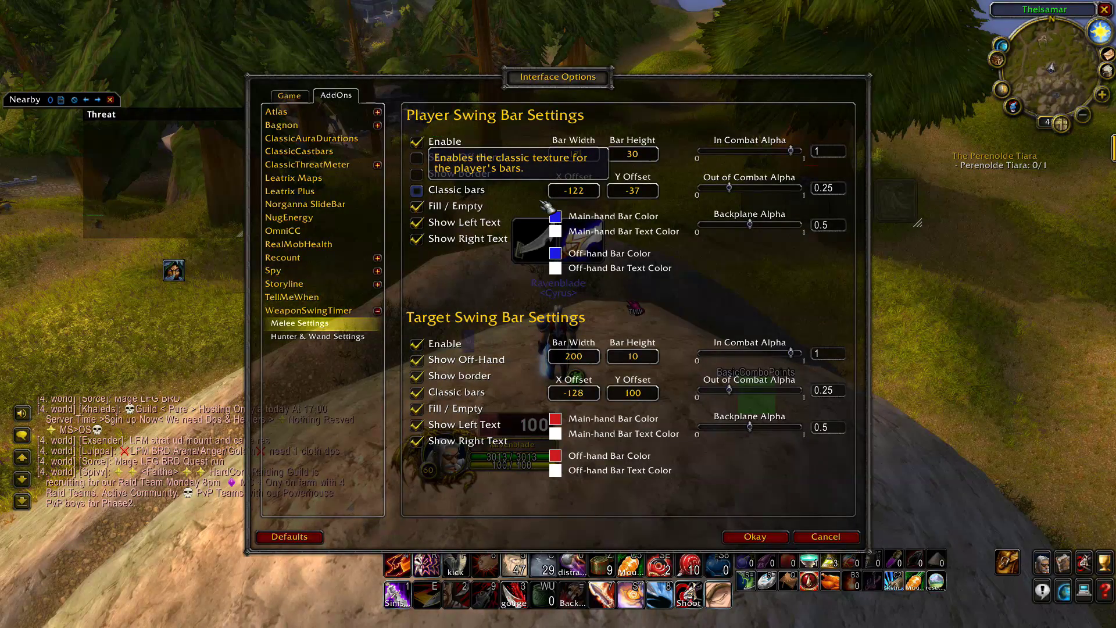
Accept the swing timer settings and move the player swing bar directly above the energy bar over the player frame
{"action": "left_click", "coordinate": [754, 536]}
{"action": "left_click", "coordinate": [526, 390]}
{"action": "left_click_drag", "start_coordinate": [481, 351], "coordinate": [503, 407]}
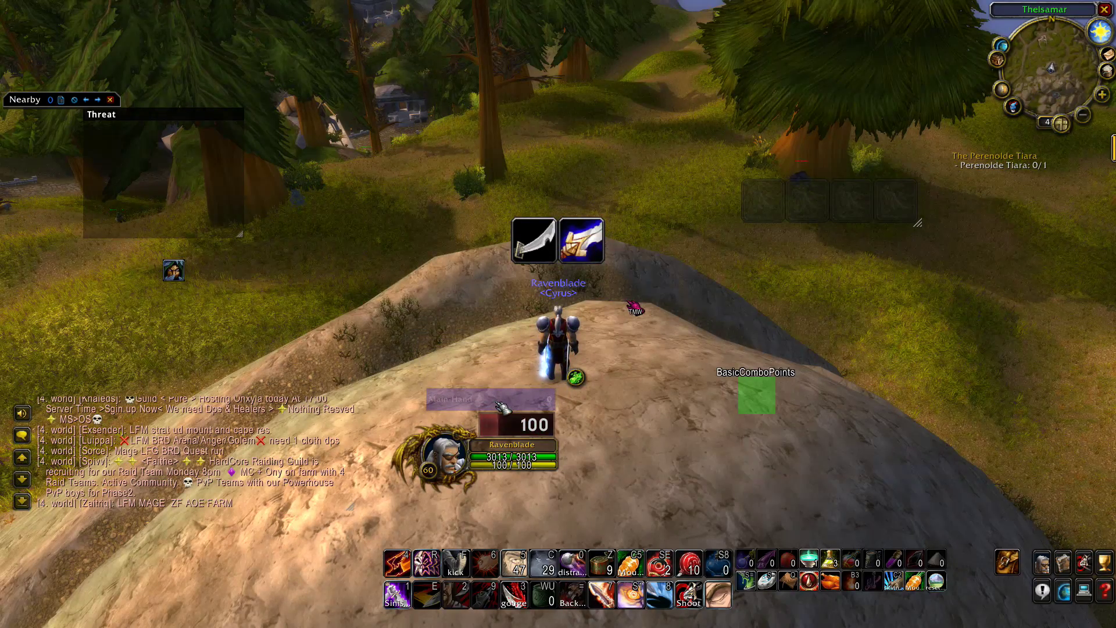
{"action": "right_click", "coordinate": [673, 324]}
{"action": "key", "text": "w"}
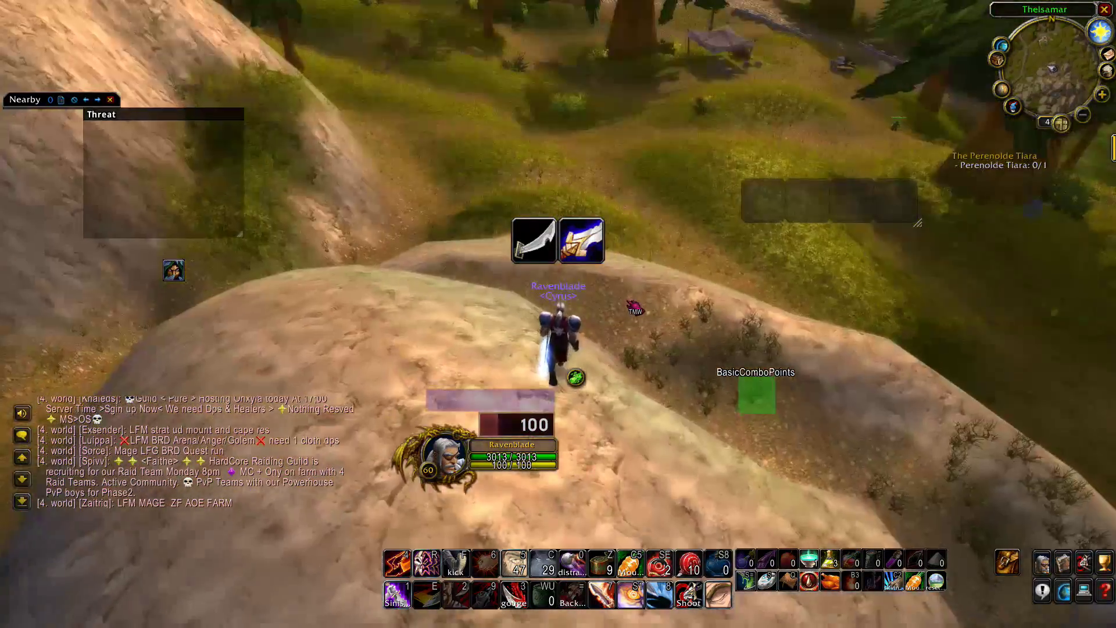
{"action": "key", "text": "space"}
{"action": "key", "text": "w"}
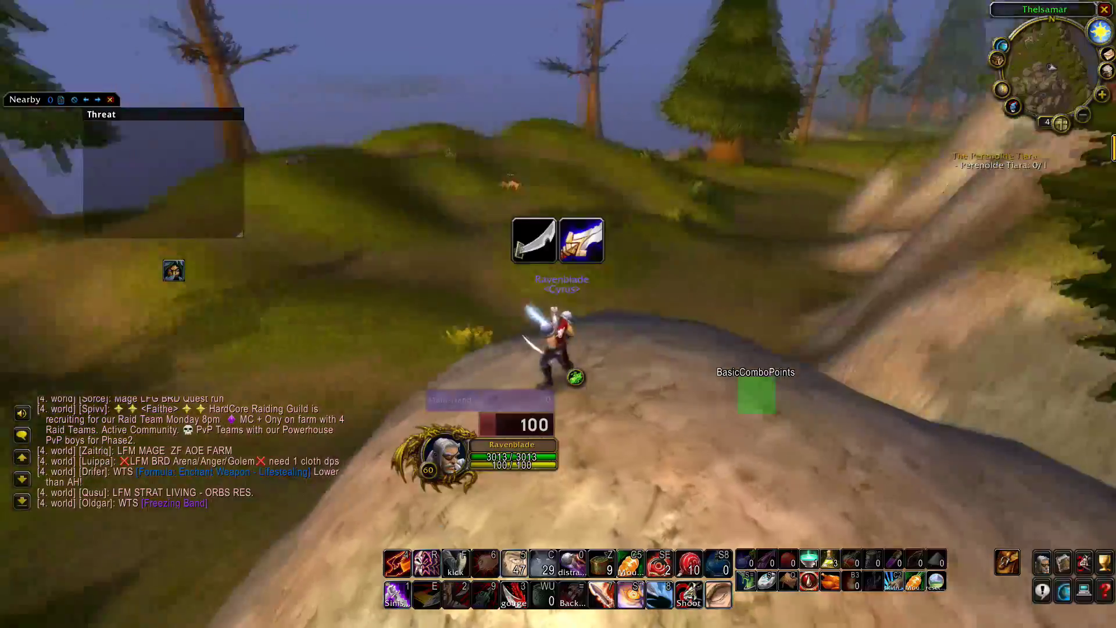
{"action": "key", "text": "w"}
{"action": "key", "text": "w"}
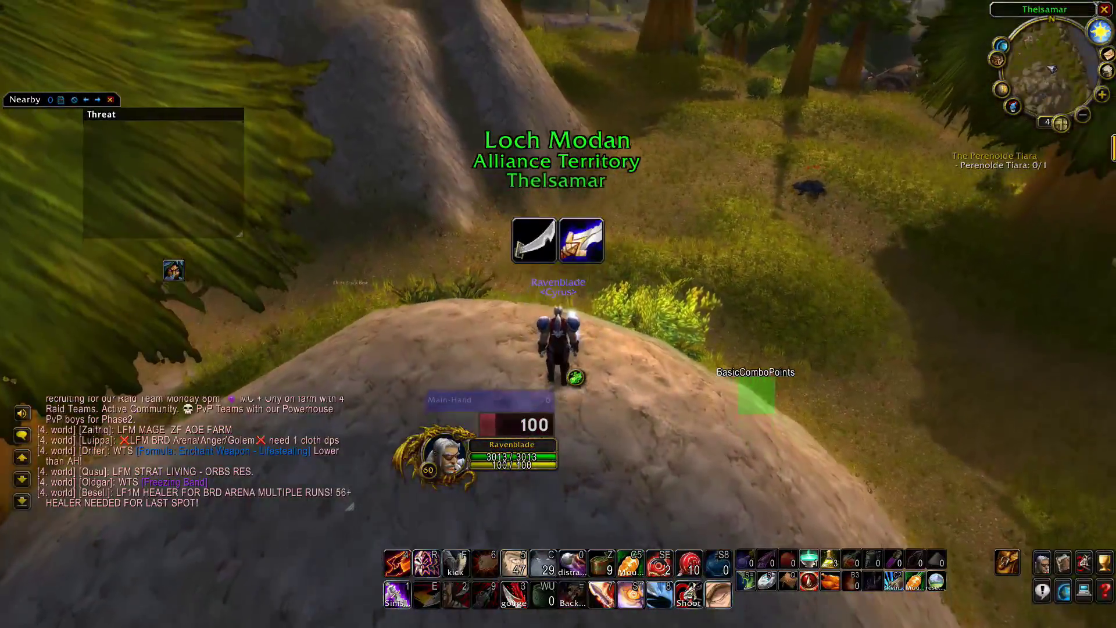
{"action": "key", "text": "w"}
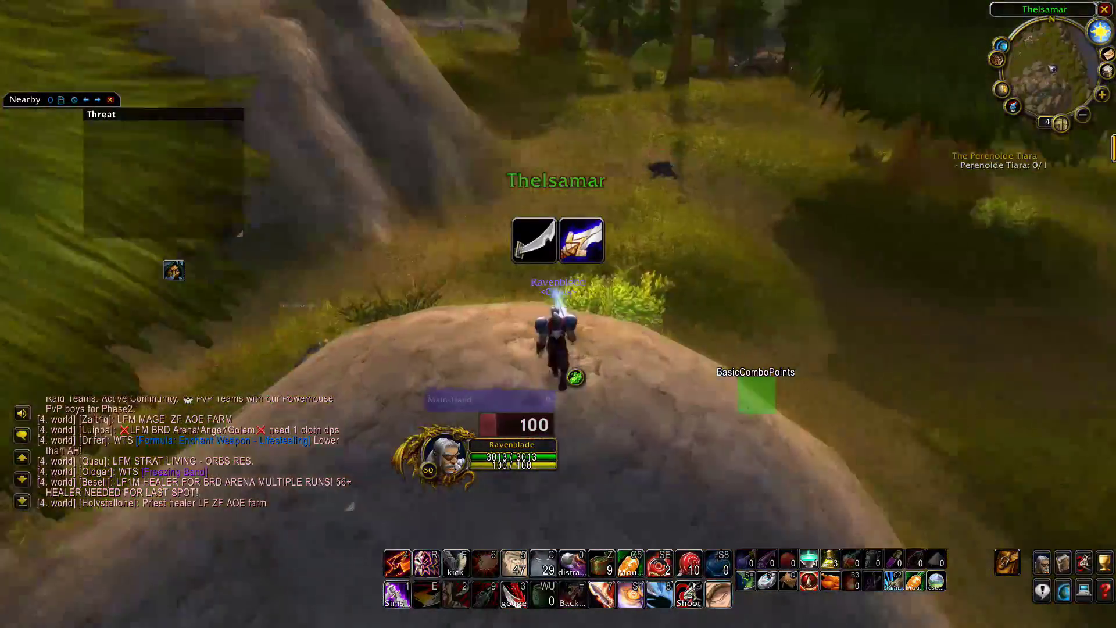
Target the own character and move the BasicComboPoints anchor directly above the target frame's portrait
{"action": "left_click_drag", "start_coordinate": [570, 299], "coordinate": [662, 284]}
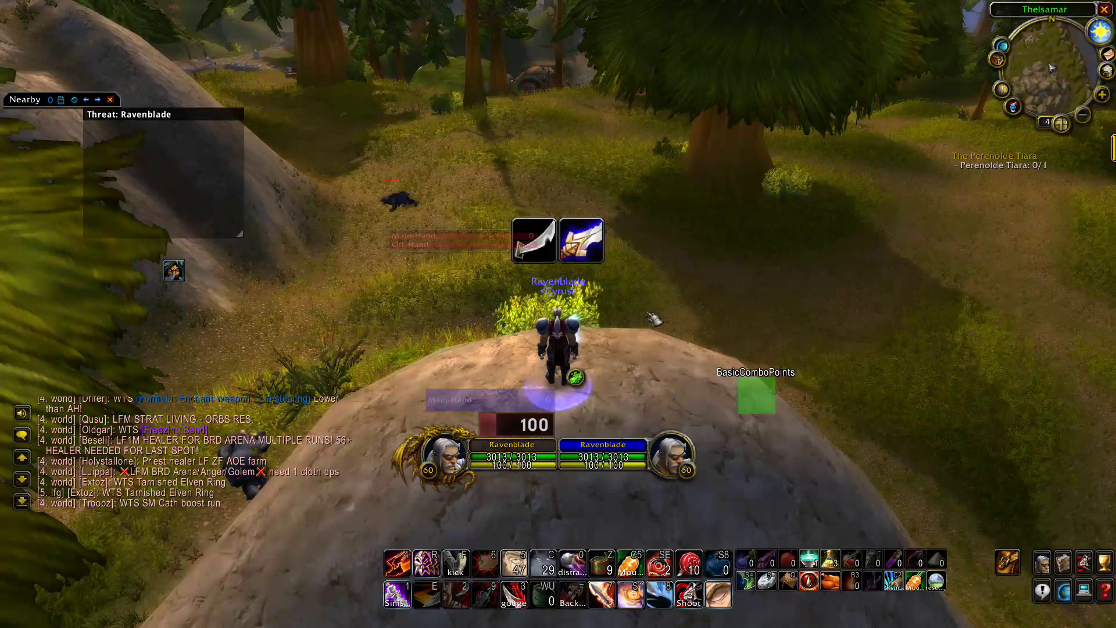
{"action": "key", "text": "w"}
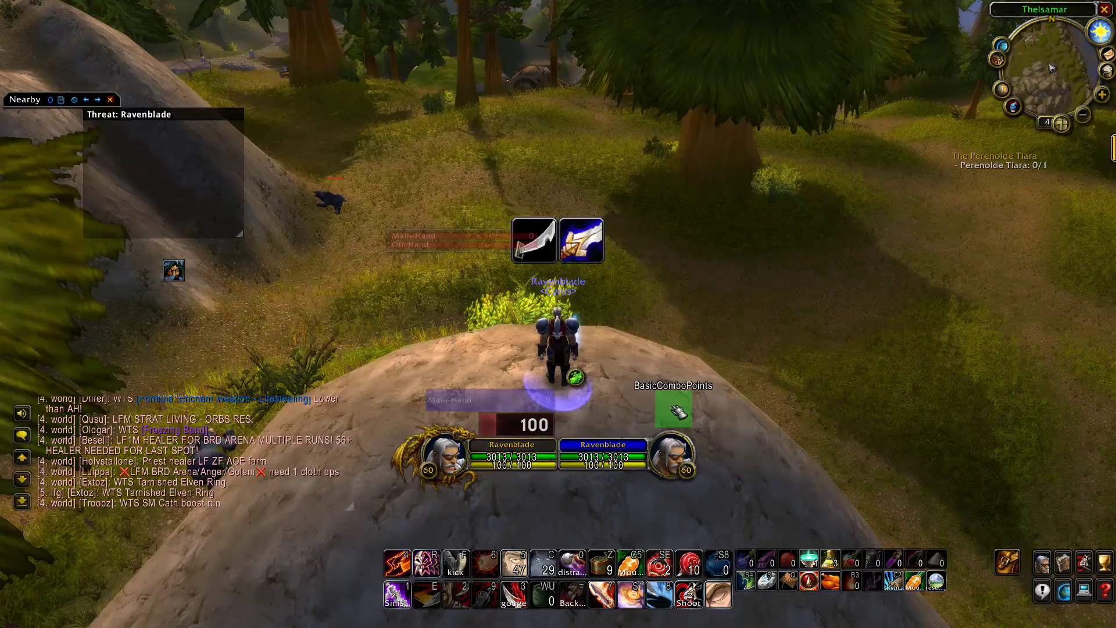
Approach and target the Elder Black Bear and attack it to test the combo point display
{"action": "left_click_drag", "start_coordinate": [675, 347], "coordinate": [1029, 354]}
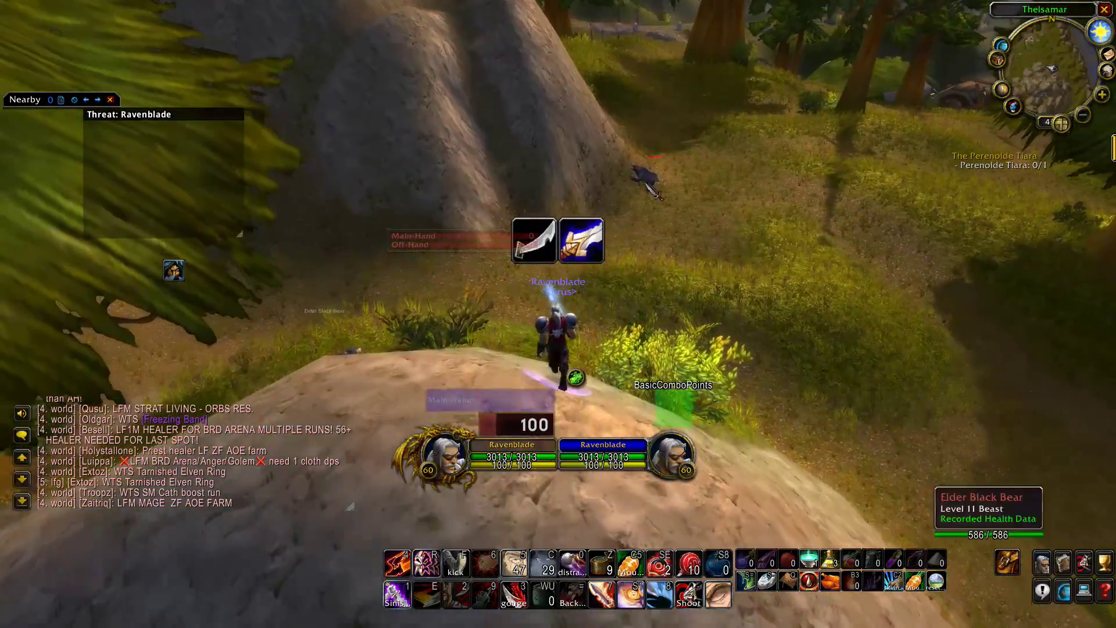
{"action": "left_click", "coordinate": [644, 178]}
{"action": "left_click_drag", "start_coordinate": [658, 213], "coordinate": [767, 233]}
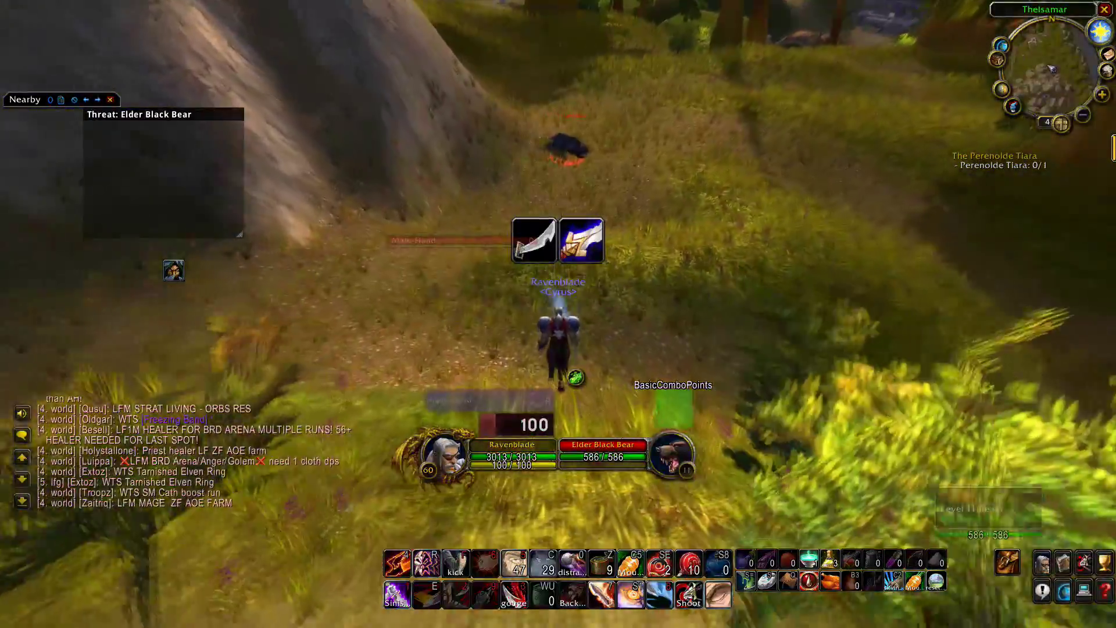
{"action": "key", "text": "space"}
{"action": "left_click", "coordinate": [697, 230]}
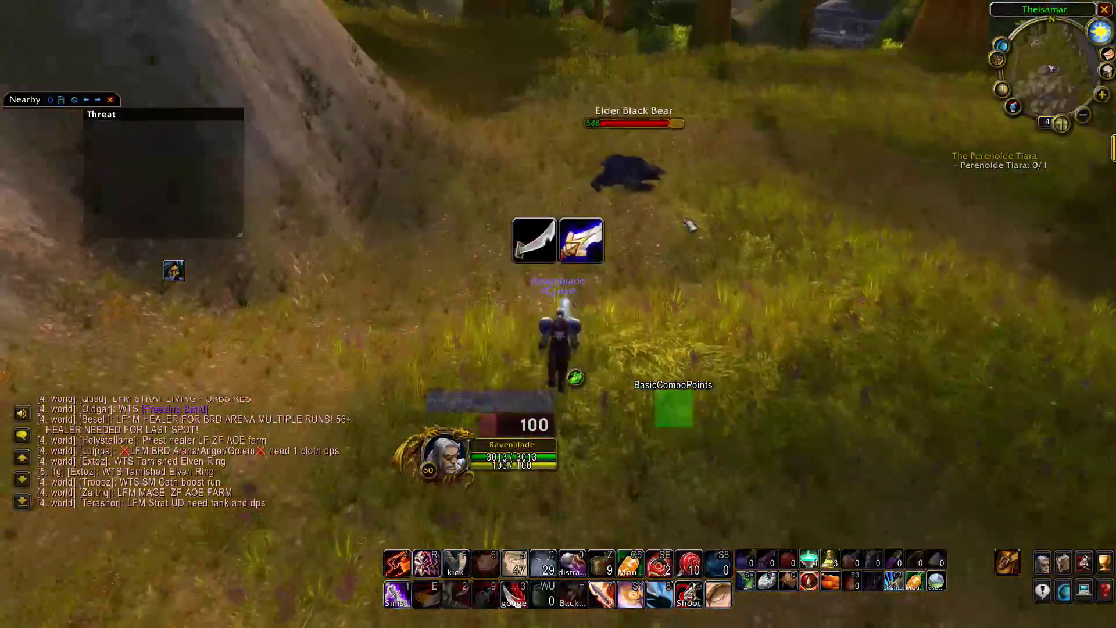
{"action": "left_click", "coordinate": [655, 223]}
{"action": "left_click_drag", "start_coordinate": [655, 232], "coordinate": [718, 235]}
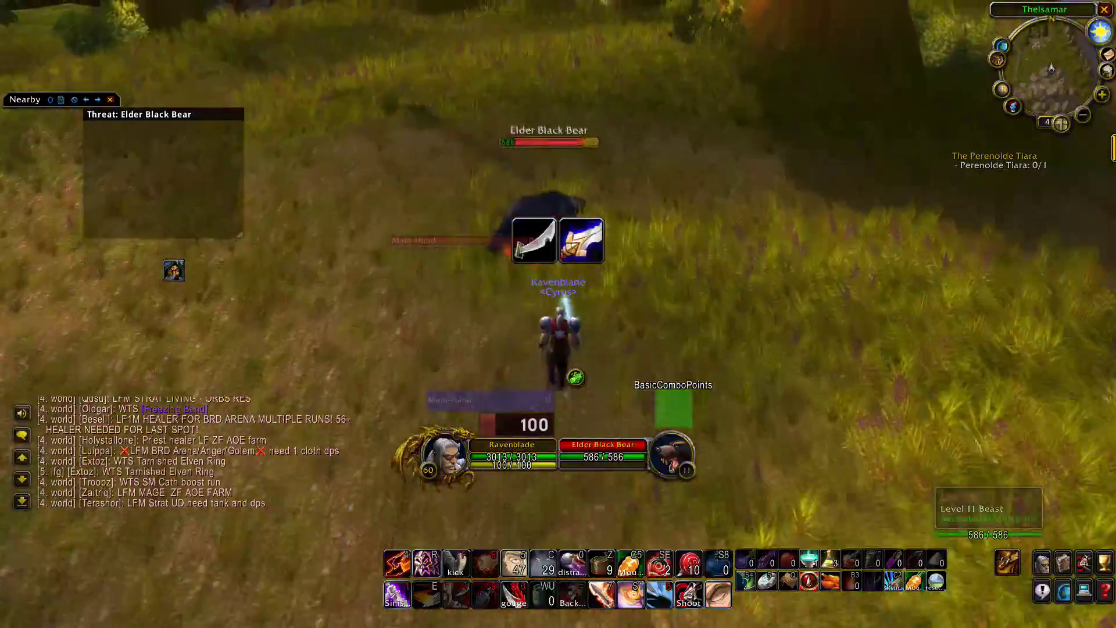
{"action": "key", "text": "6"}
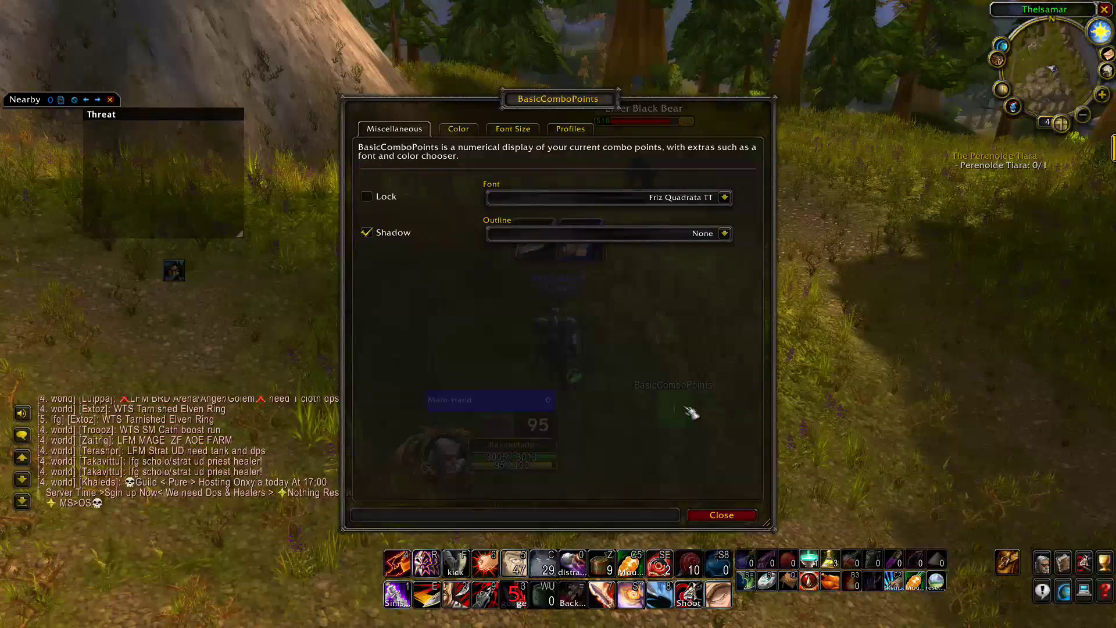
Close the BasicComboPoints options, retarget the Elder Black Bear and use Gouge to check the combo point number
{"action": "key", "text": "Escape"}
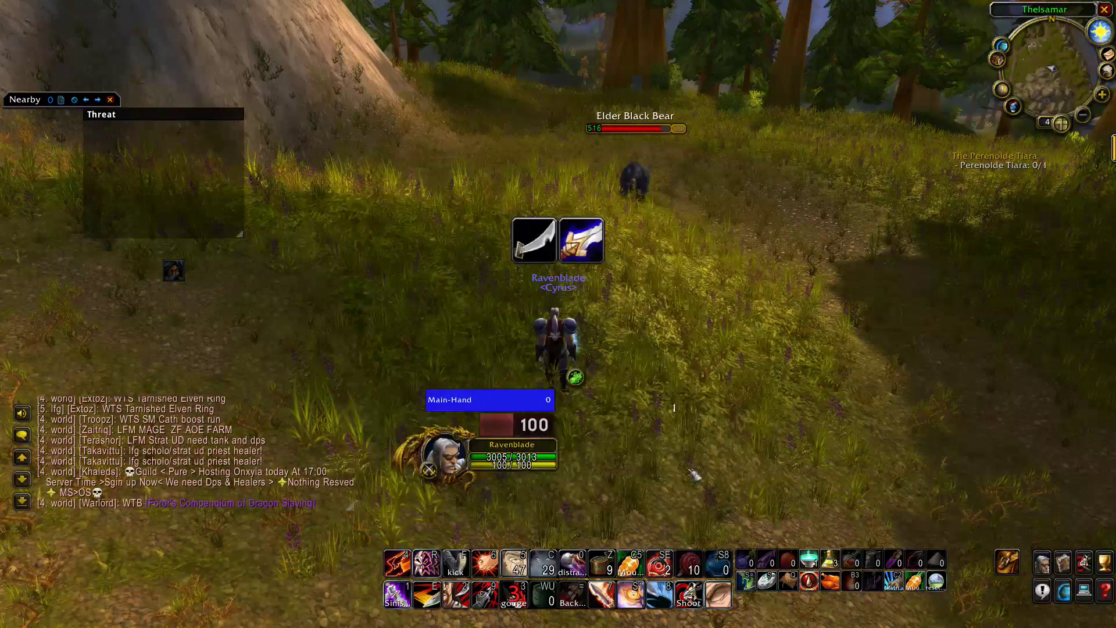
{"action": "key", "text": "Tab"}
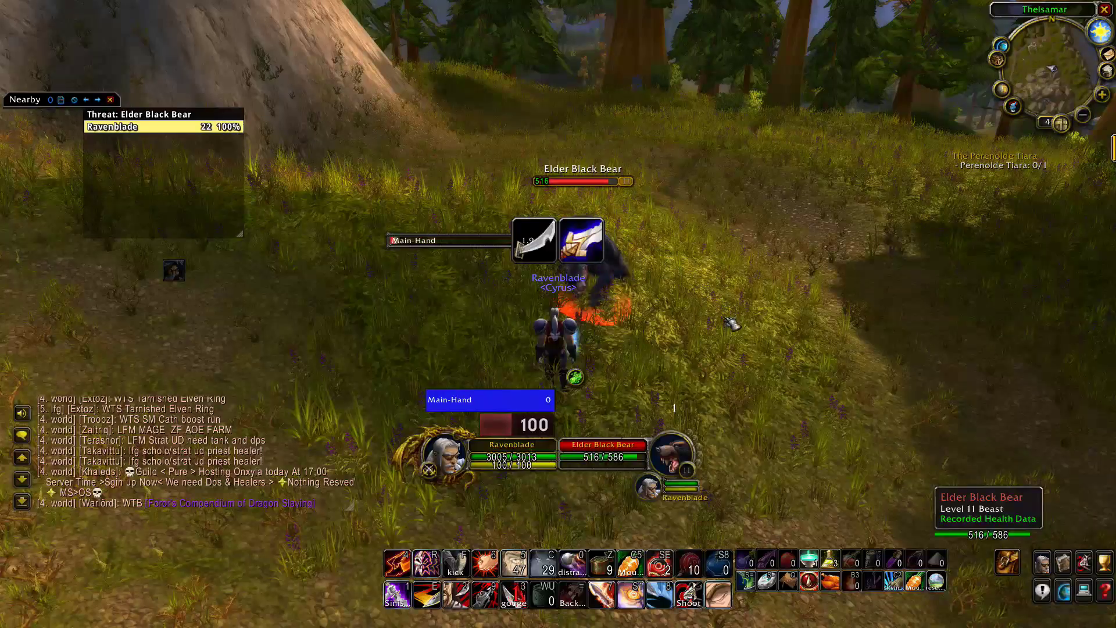
{"action": "key", "text": "3"}
{"action": "key", "text": "3"}
{"action": "right_click", "coordinate": [768, 384]}
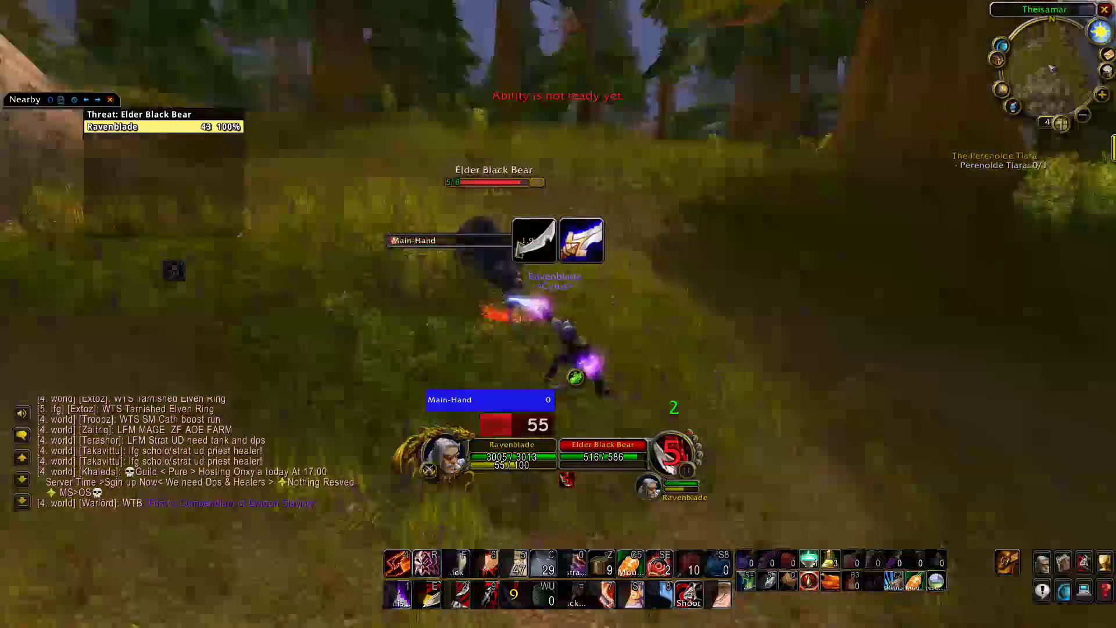
{"action": "key", "text": "a"}
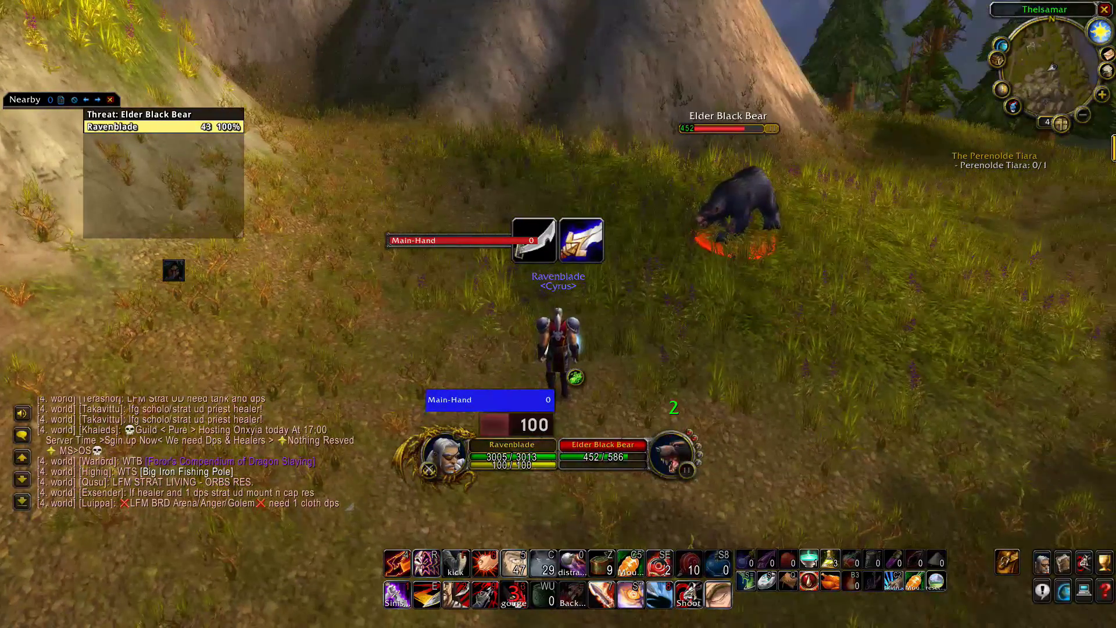
Clear and reselect the bear as target, use Gouge again to check the combo point display, and run away from it
{"action": "key", "text": "Escape"}
{"action": "key", "text": "Tab"}
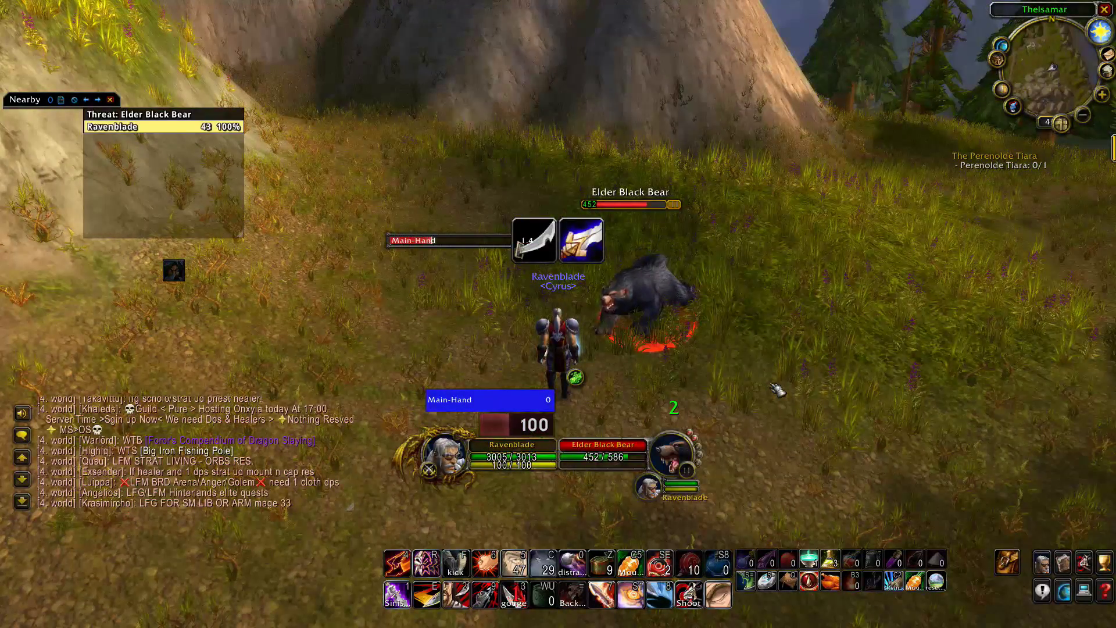
{"action": "right_click", "coordinate": [776, 390]}
{"action": "key", "text": "3"}
{"action": "key", "text": "3"}
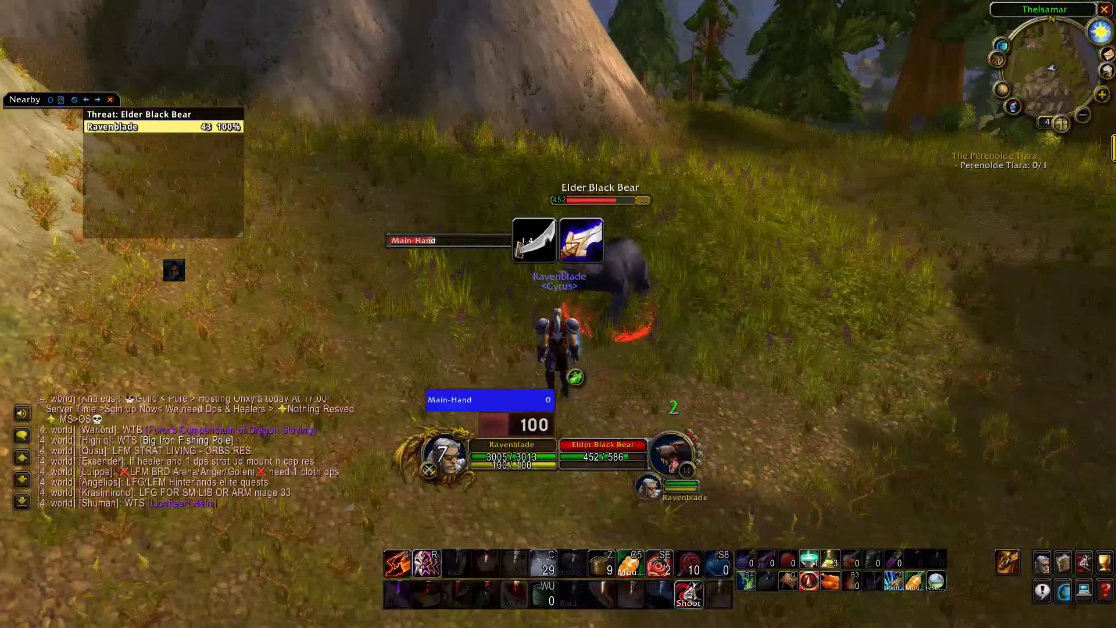
{"action": "key", "text": "w"}
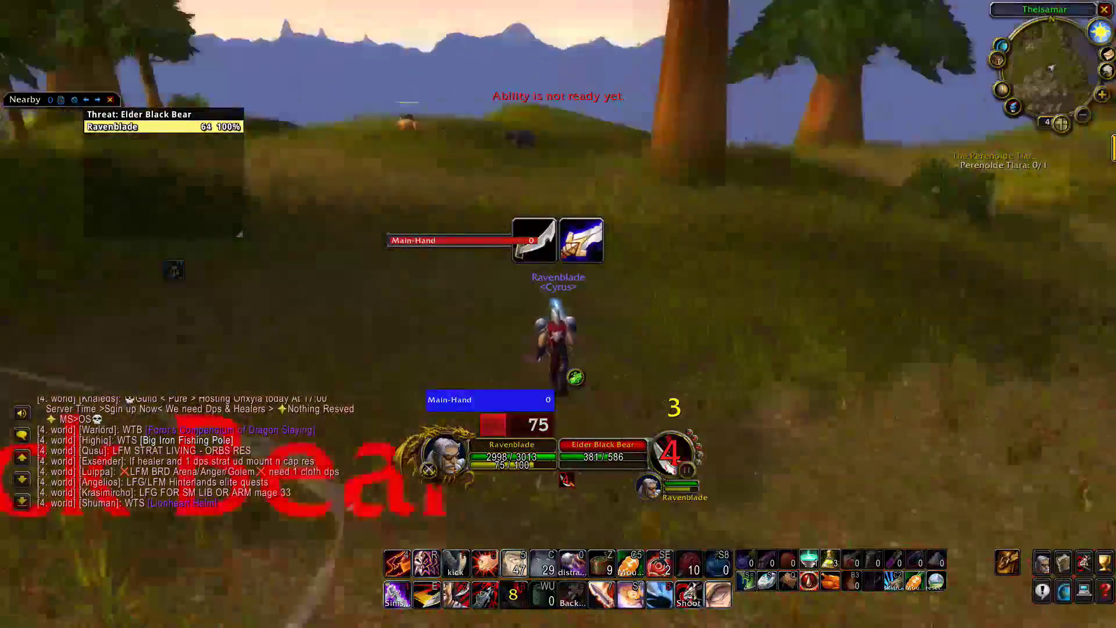
{"action": "key", "text": "w"}
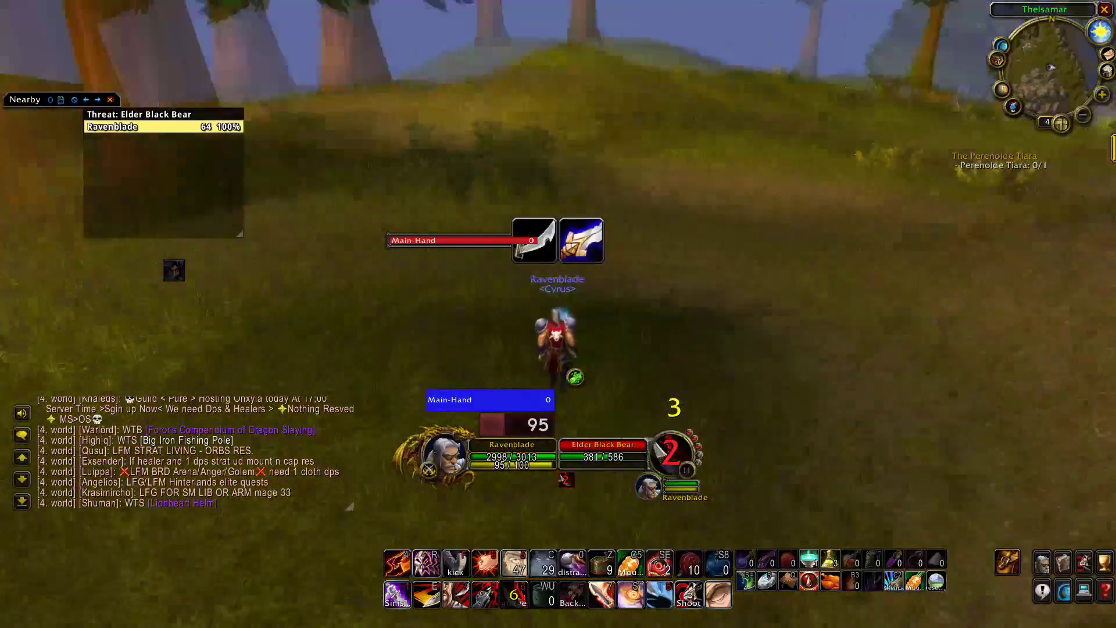
{"action": "key", "text": "a"}
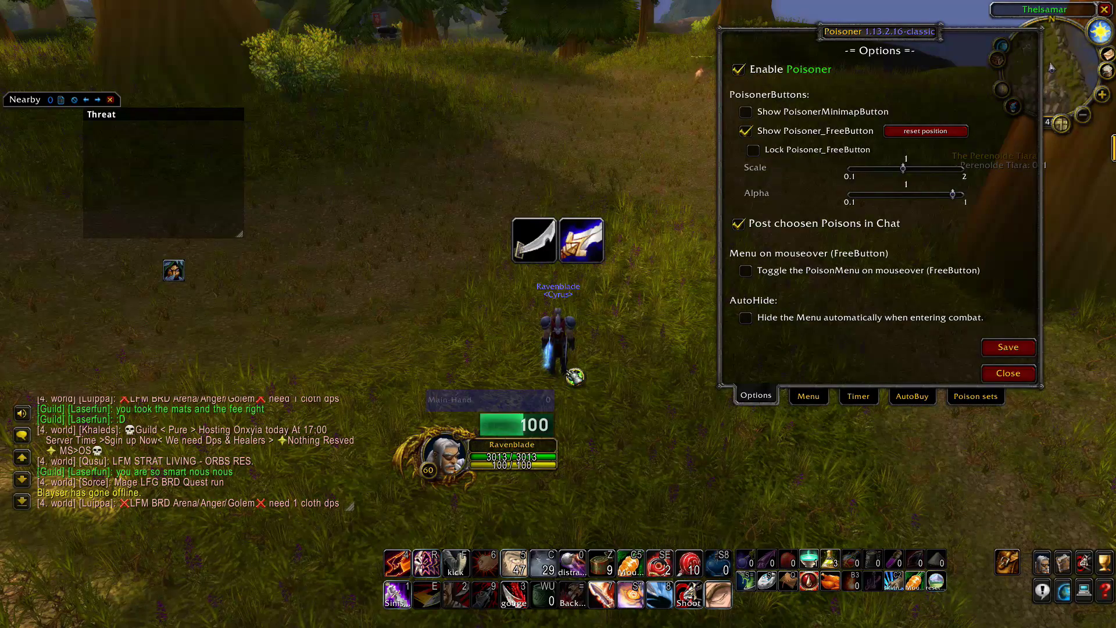
Check the poison menu of the Poisoner free button and move the button beside the player frame's portrait
{"action": "left_click", "coordinate": [575, 378]}
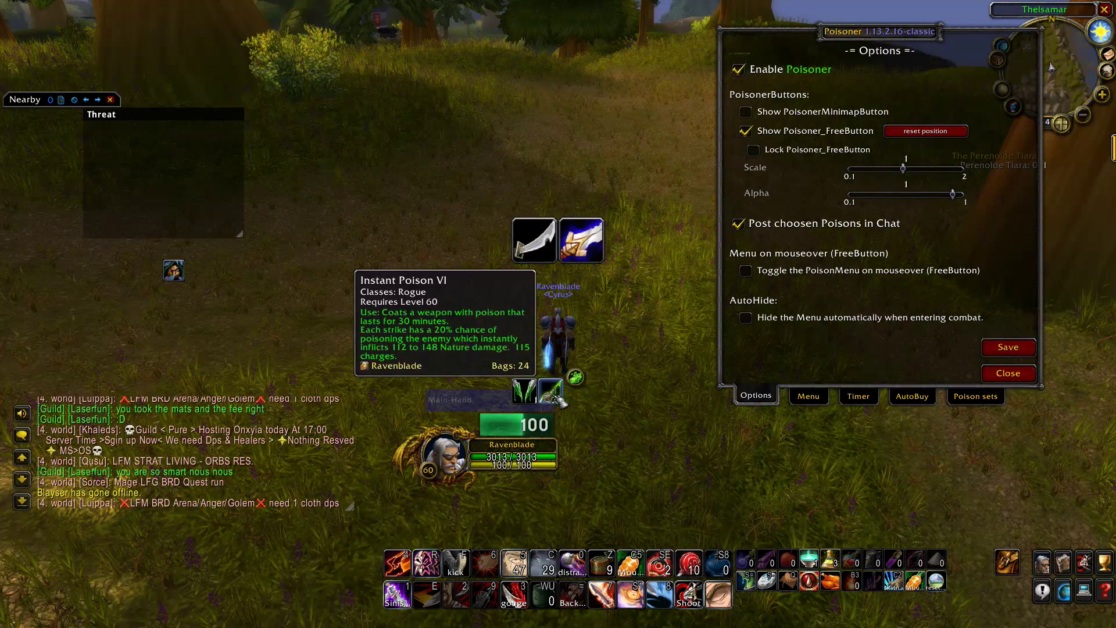
{"action": "left_click", "coordinate": [576, 376]}
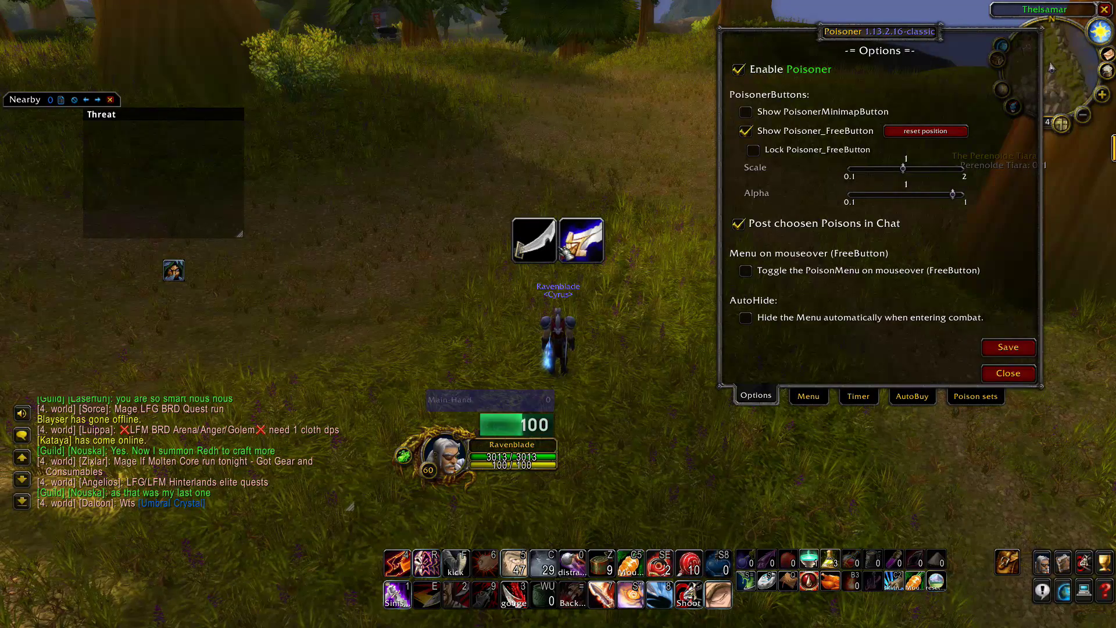
Enable Poisoner's timer for expiring poisons, unlock its aura frame and move the weapon warning icons beside the swing bar
{"action": "left_click", "coordinate": [858, 397]}
{"action": "left_click", "coordinate": [738, 69]}
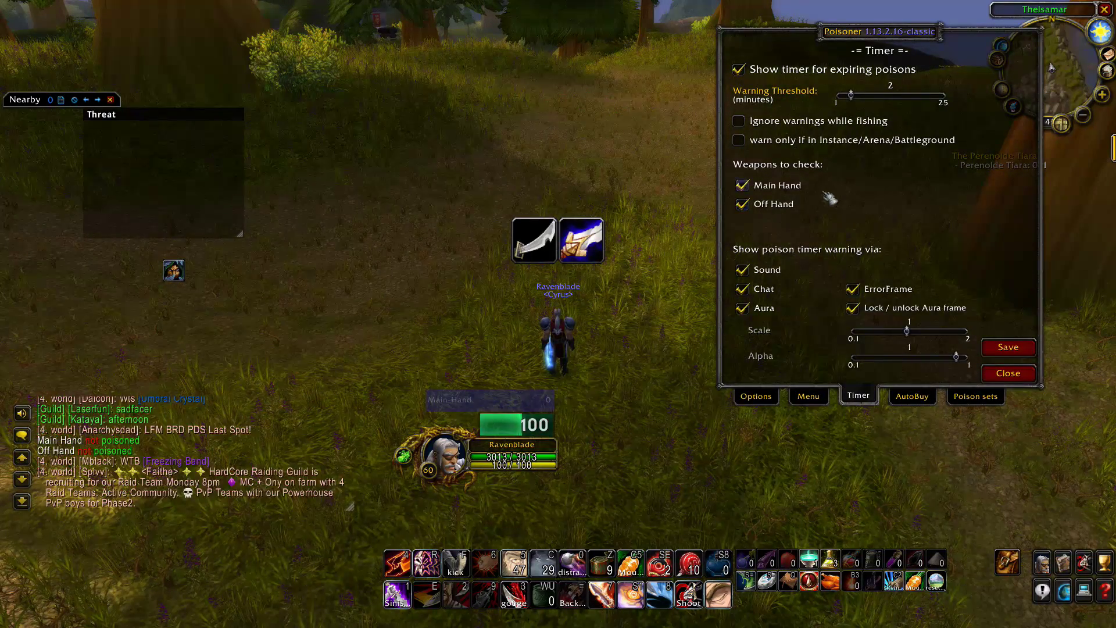
{"action": "left_click", "coordinate": [853, 308]}
{"action": "left_click_drag", "start_coordinate": [599, 250], "coordinate": [410, 413]}
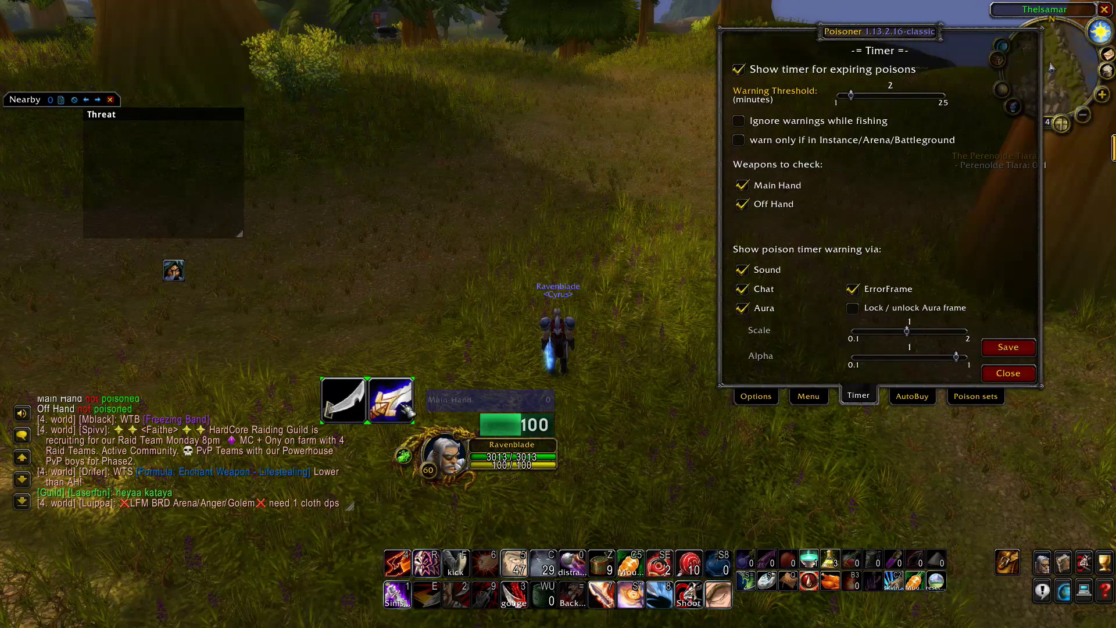
Move Poisoner's weapon warning icons beneath the player frame, lock the aura frame and close the Poisoner options
{"action": "left_click_drag", "start_coordinate": [410, 413], "coordinate": [416, 419]}
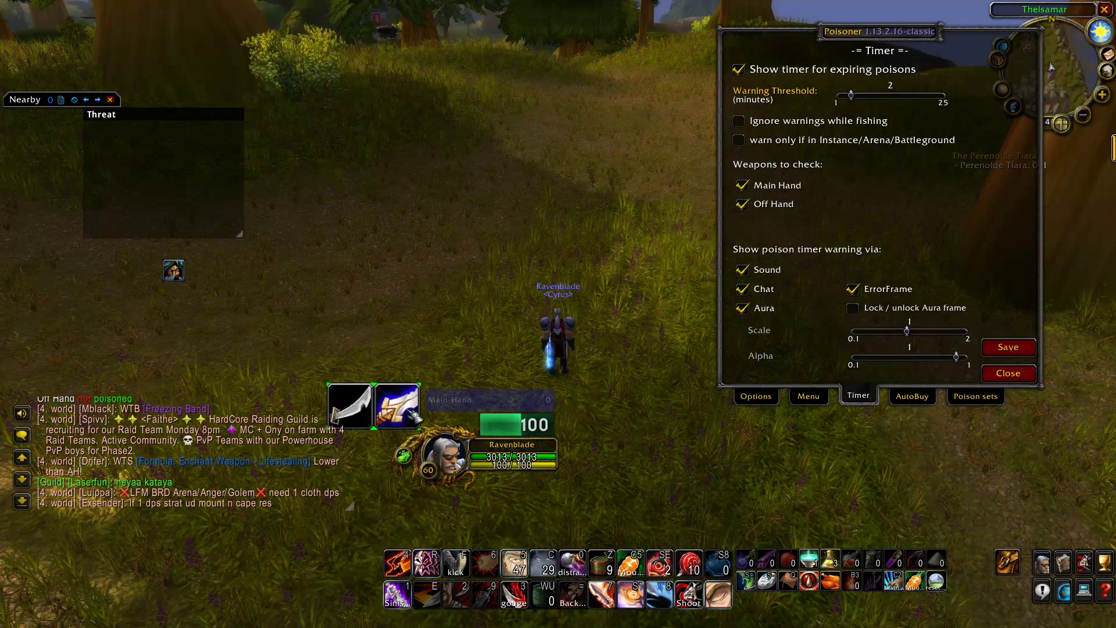
{"action": "left_click_drag", "start_coordinate": [414, 416], "coordinate": [453, 528]}
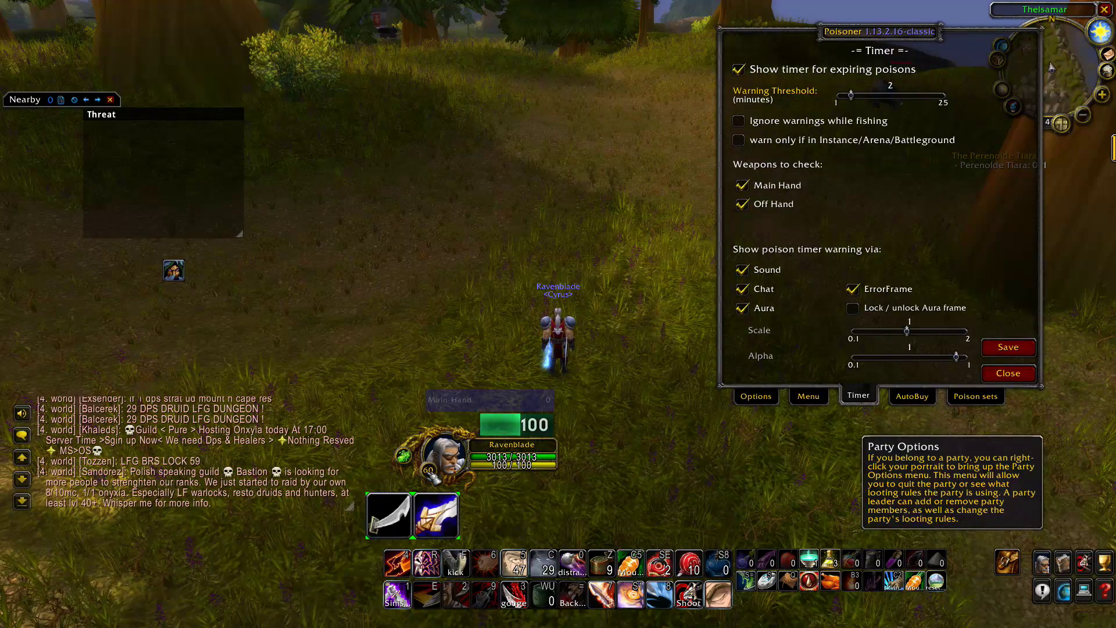
{"action": "left_click", "coordinate": [870, 312]}
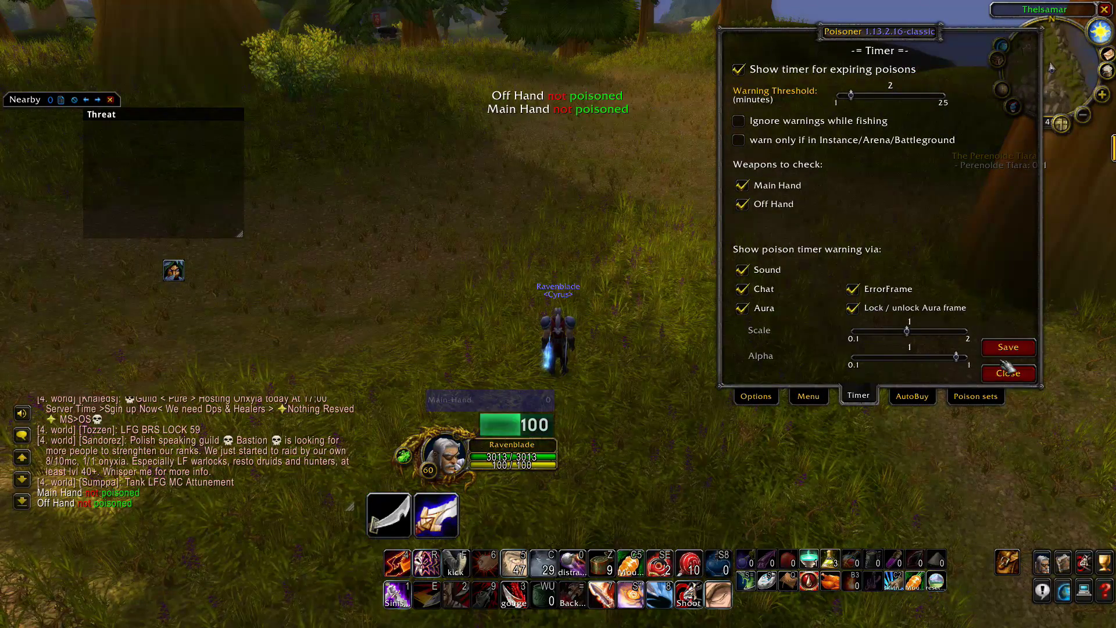
{"action": "left_click", "coordinate": [1011, 374]}
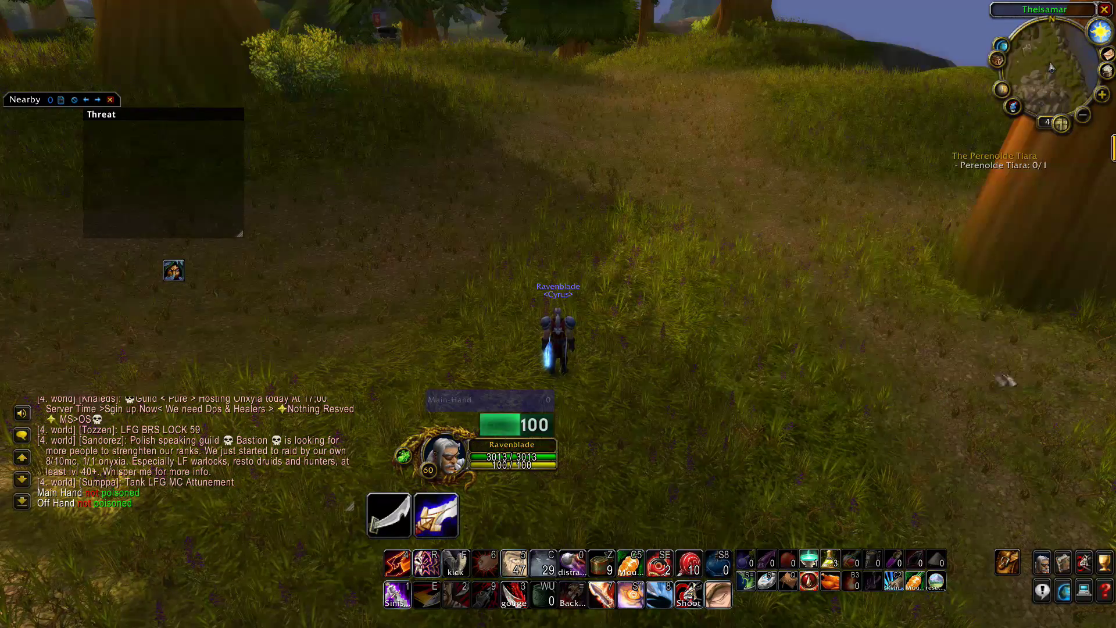
{"action": "key", "text": "w"}
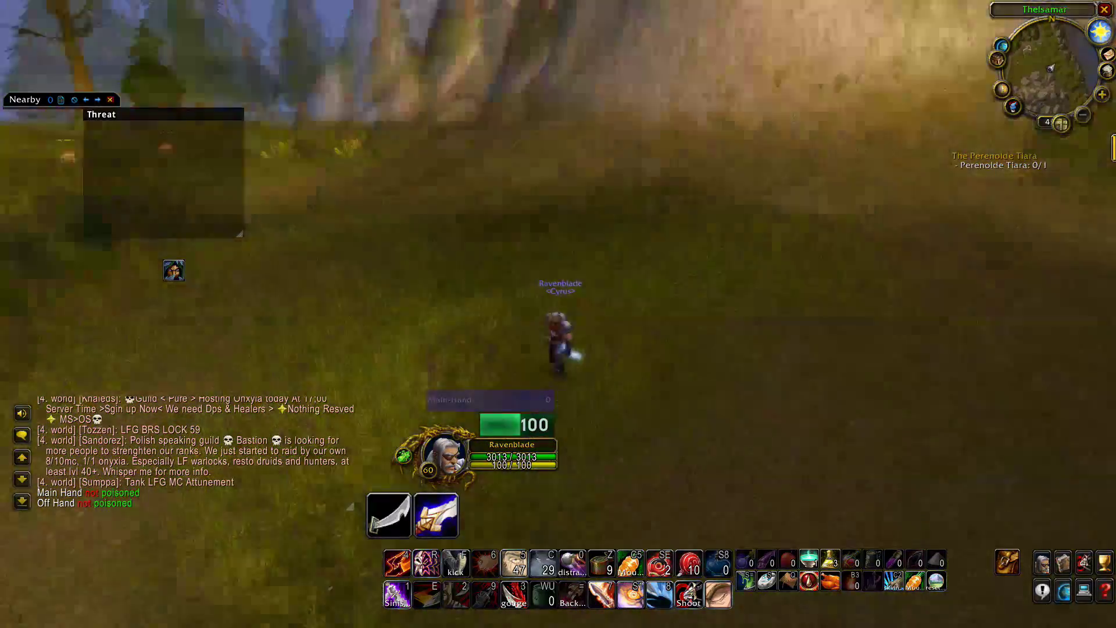
{"action": "key", "text": "w"}
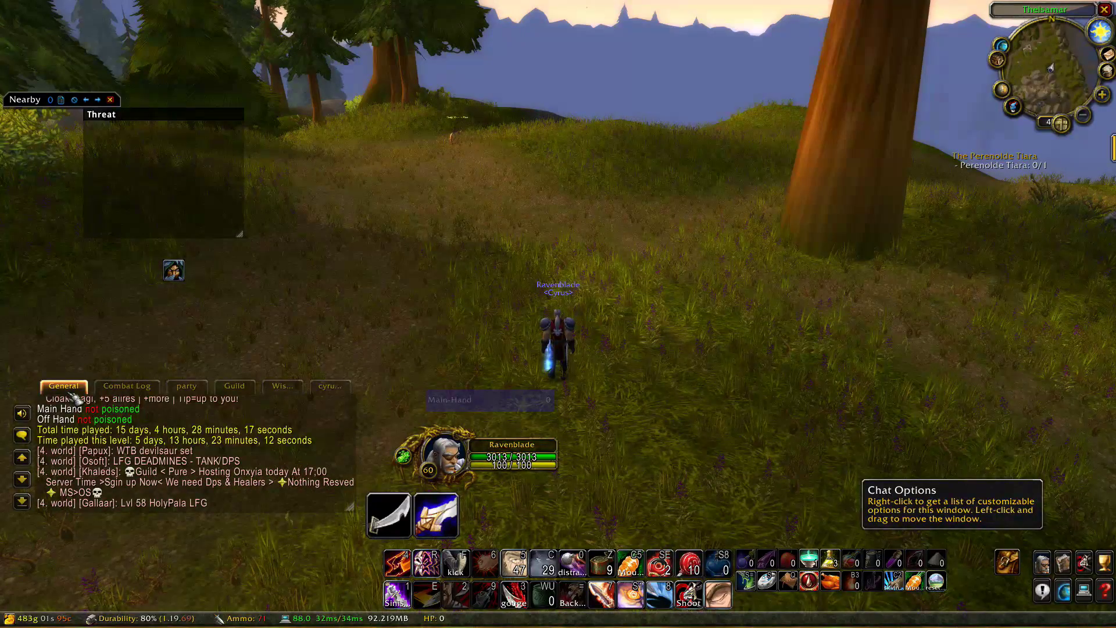
Move the General chat window down into the corner, just above the info bar
{"action": "right_click", "coordinate": [75, 398]}
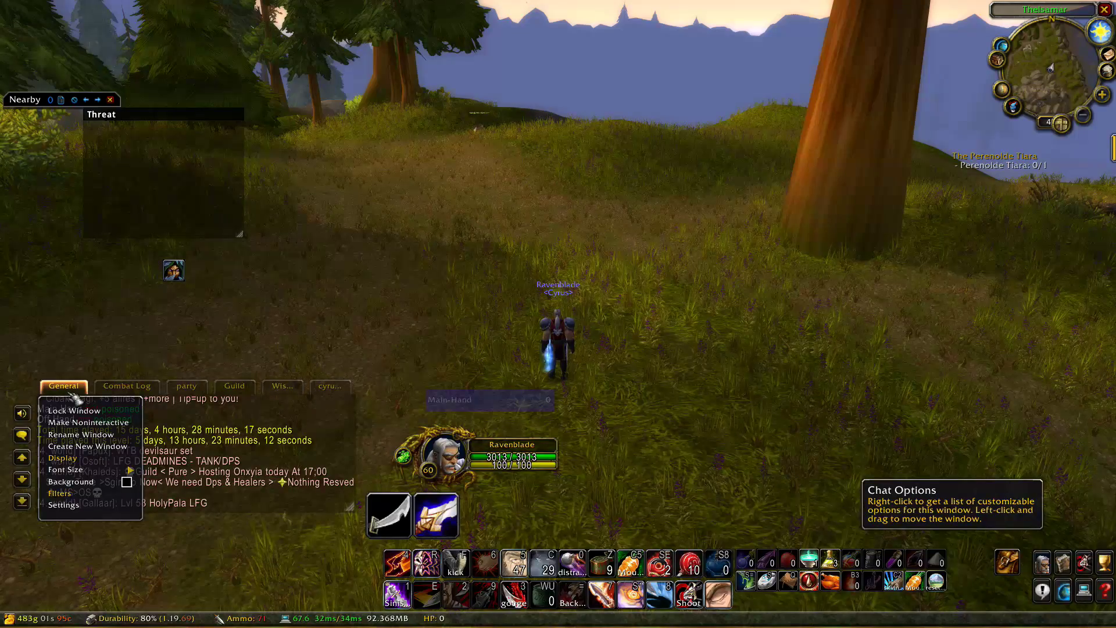
{"action": "left_click", "coordinate": [75, 398]}
{"action": "left_click_drag", "start_coordinate": [75, 398], "coordinate": [69, 498]}
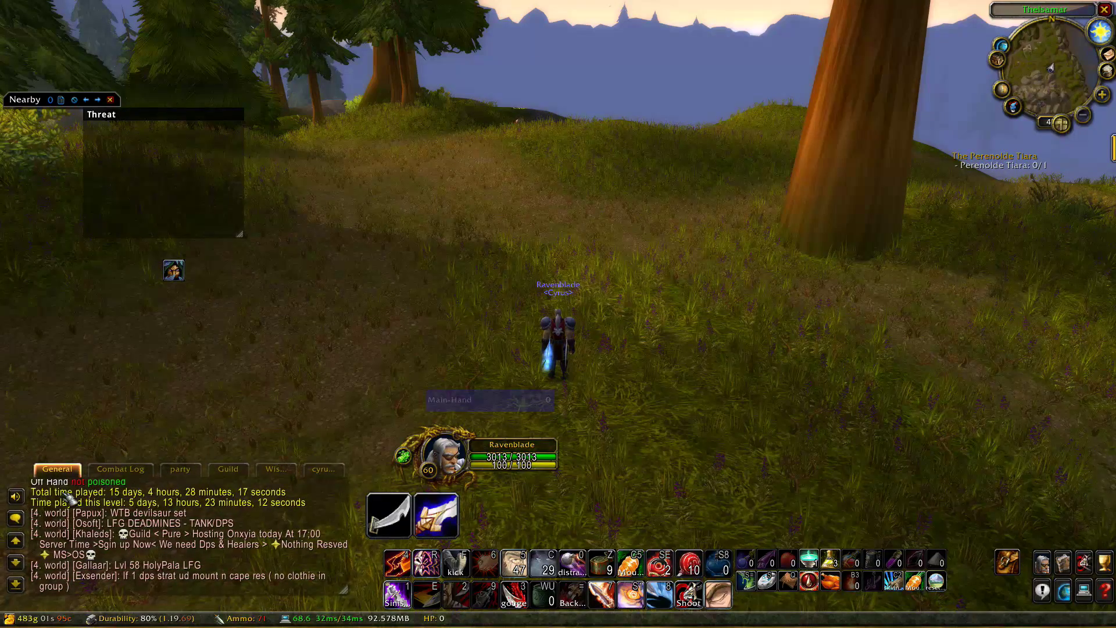
Move the Threat window between the chat and the player frame and resize it to a wider, shorter shape
{"action": "left_click_drag", "start_coordinate": [180, 116], "coordinate": [259, 329]}
{"action": "left_click_drag", "start_coordinate": [362, 448], "coordinate": [411, 388]}
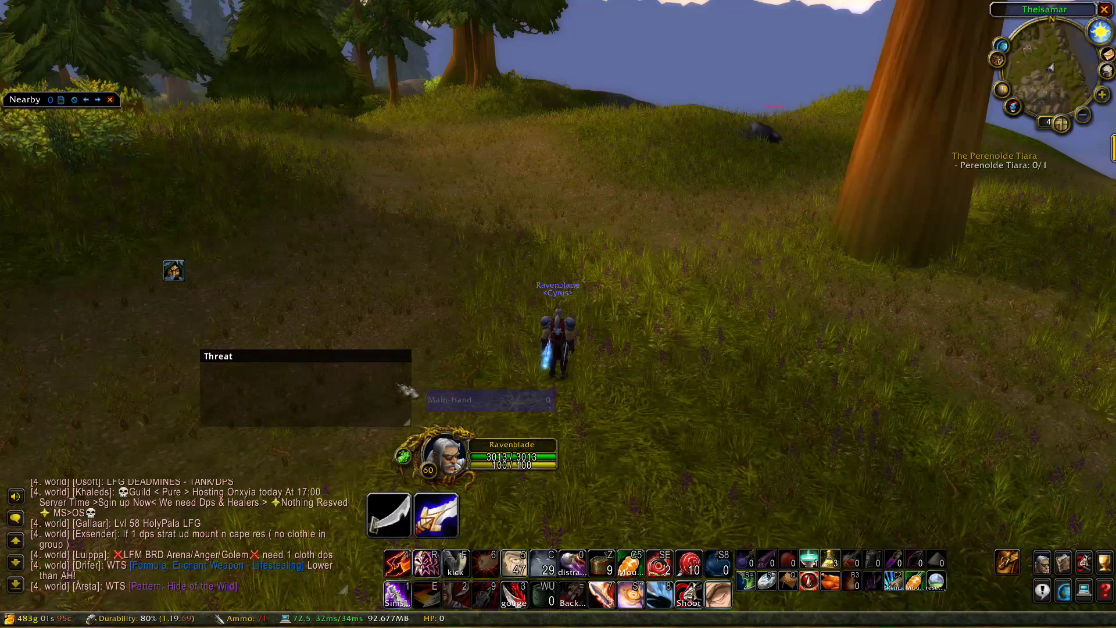
{"action": "left_click_drag", "start_coordinate": [333, 361], "coordinate": [290, 419]}
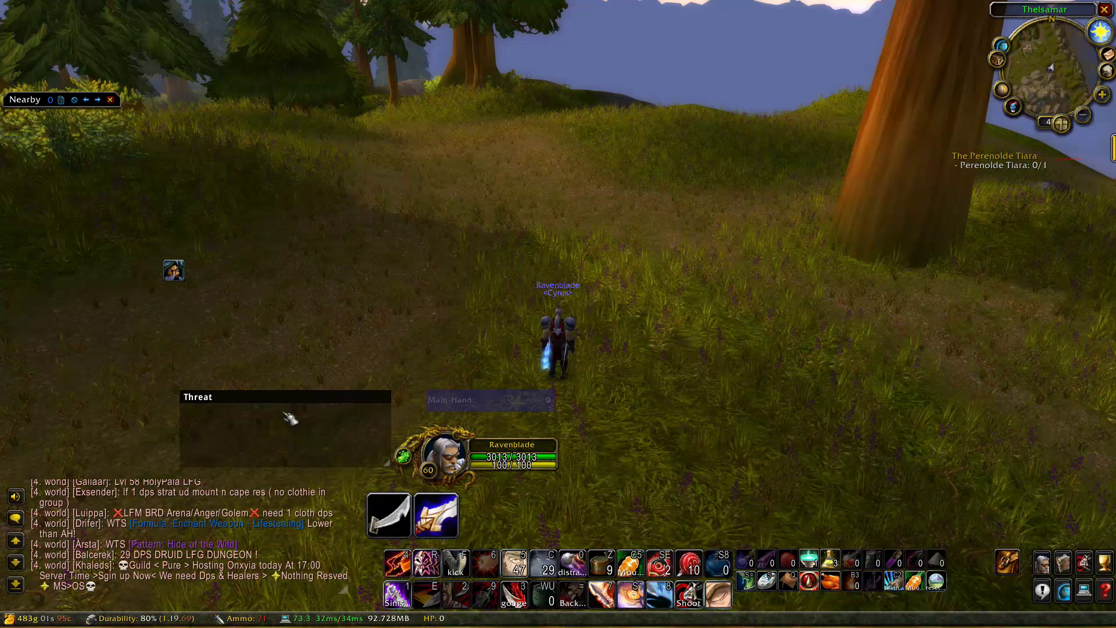
{"action": "key", "text": "w"}
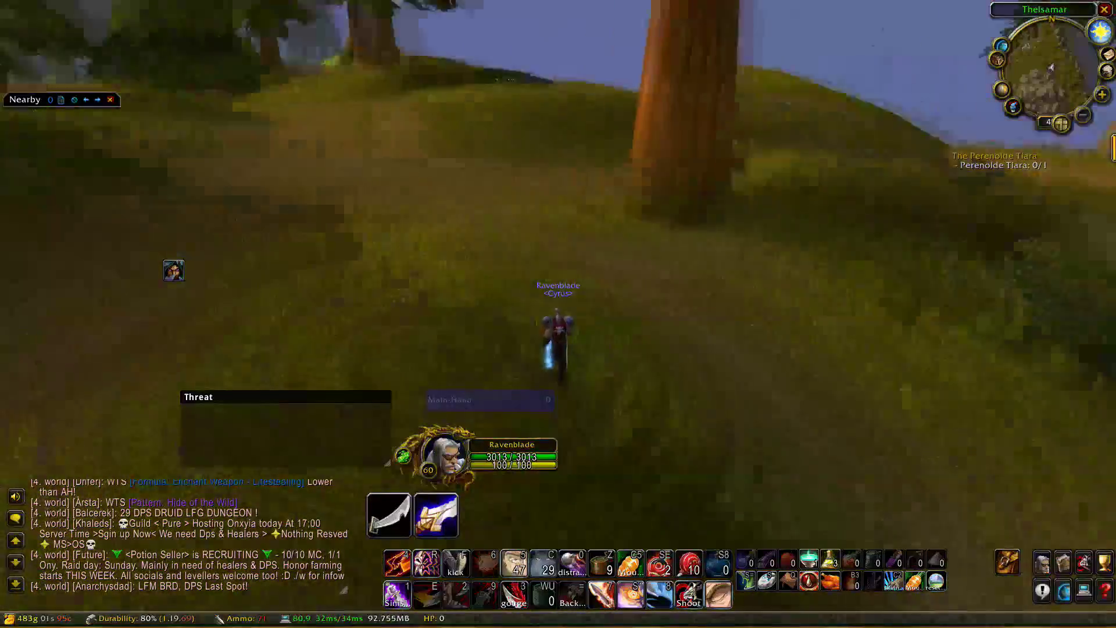
{"action": "left_click_drag", "start_coordinate": [576, 355], "coordinate": [618, 327]}
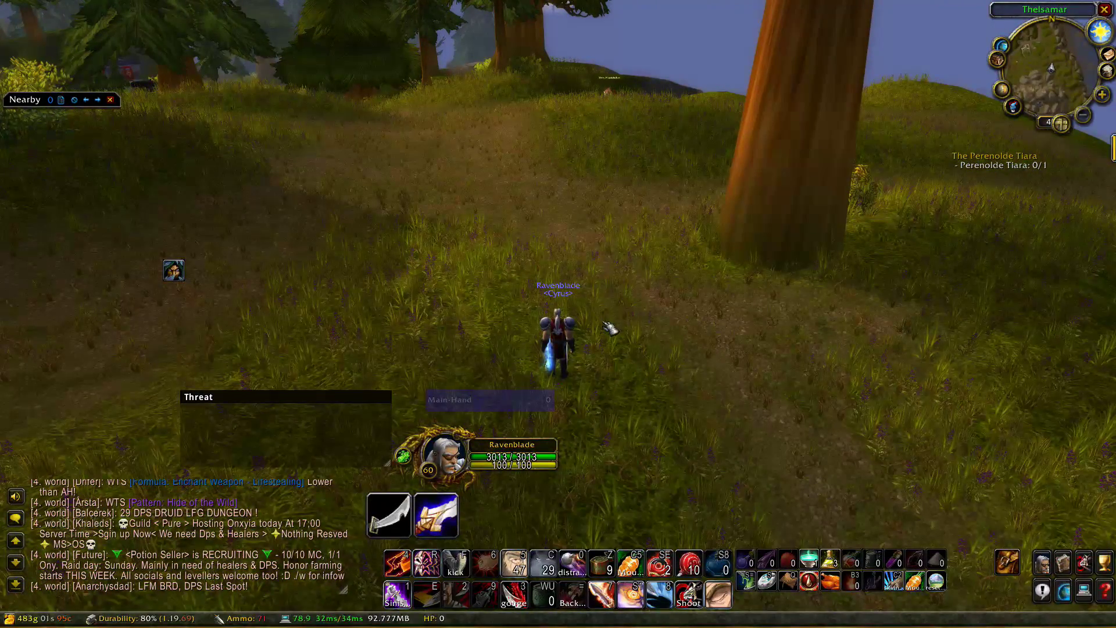
Show the Recount window with /recount show, make it wider and place it above the bag bar and micro menu
{"action": "mouse_move", "coordinate": [1112, 148]}
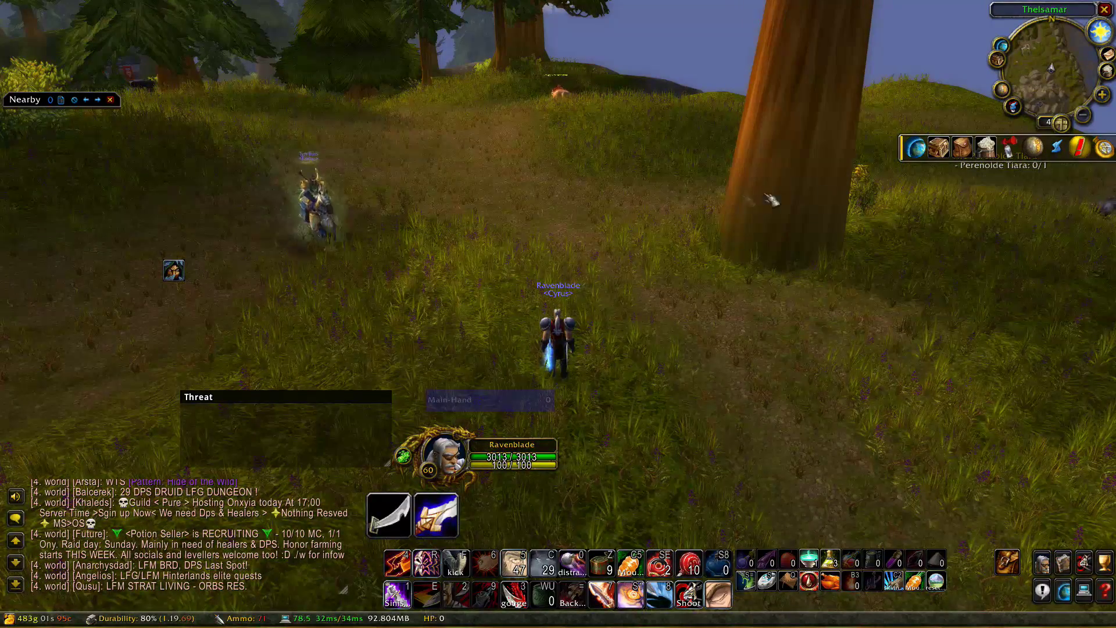
{"action": "type", "text": "/"}
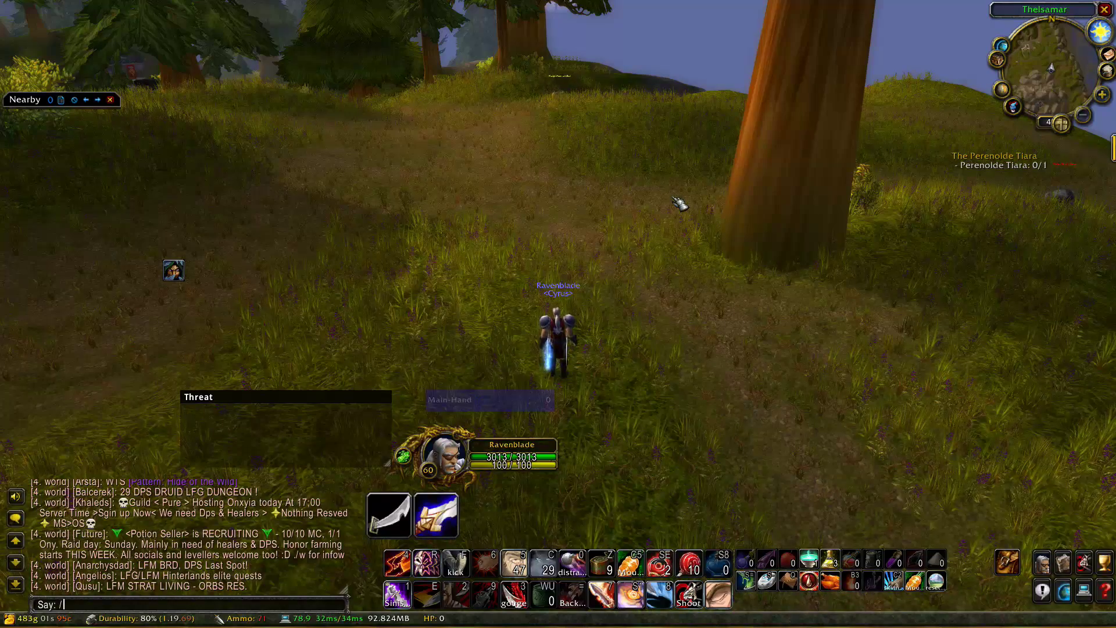
{"action": "type", "text": "rec"}
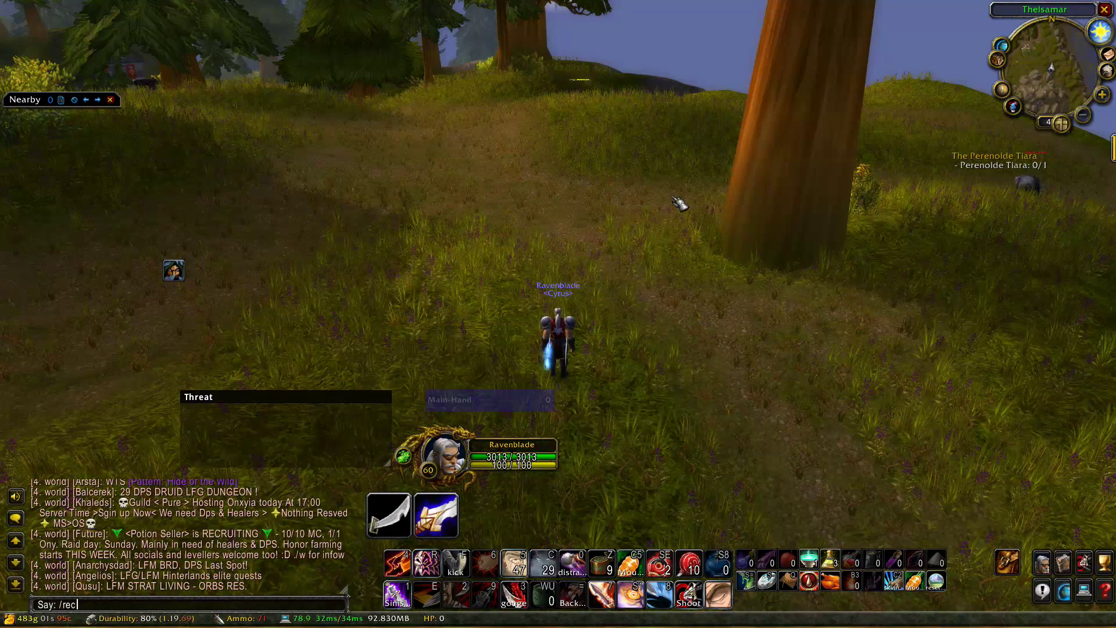
{"action": "type", "text": "ount"}
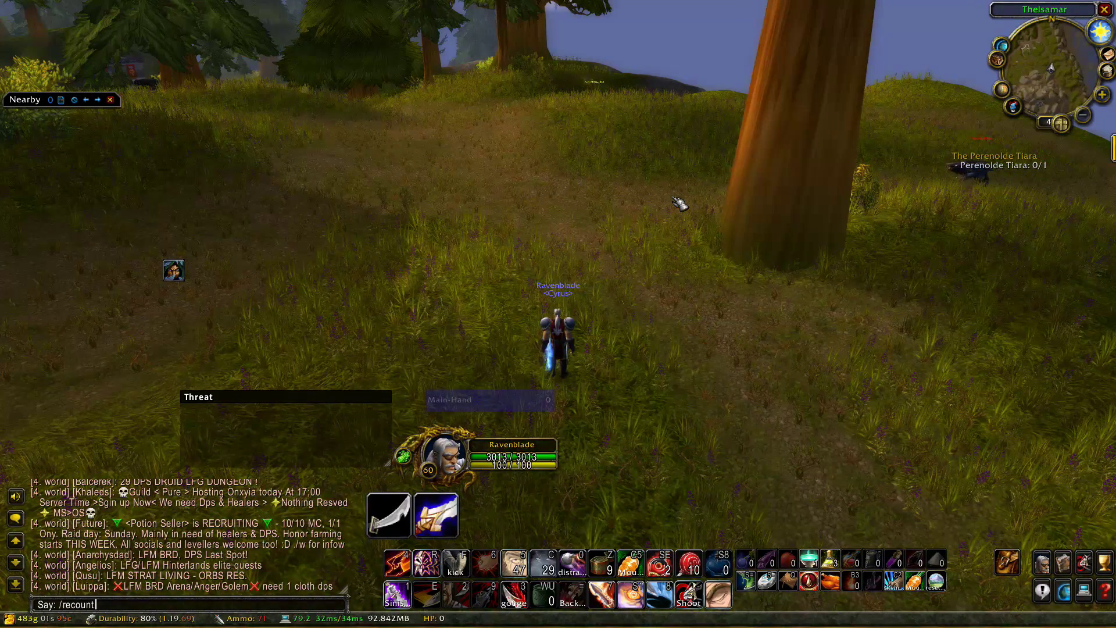
{"action": "type", "text": " show"}
{"action": "key", "text": "Return"}
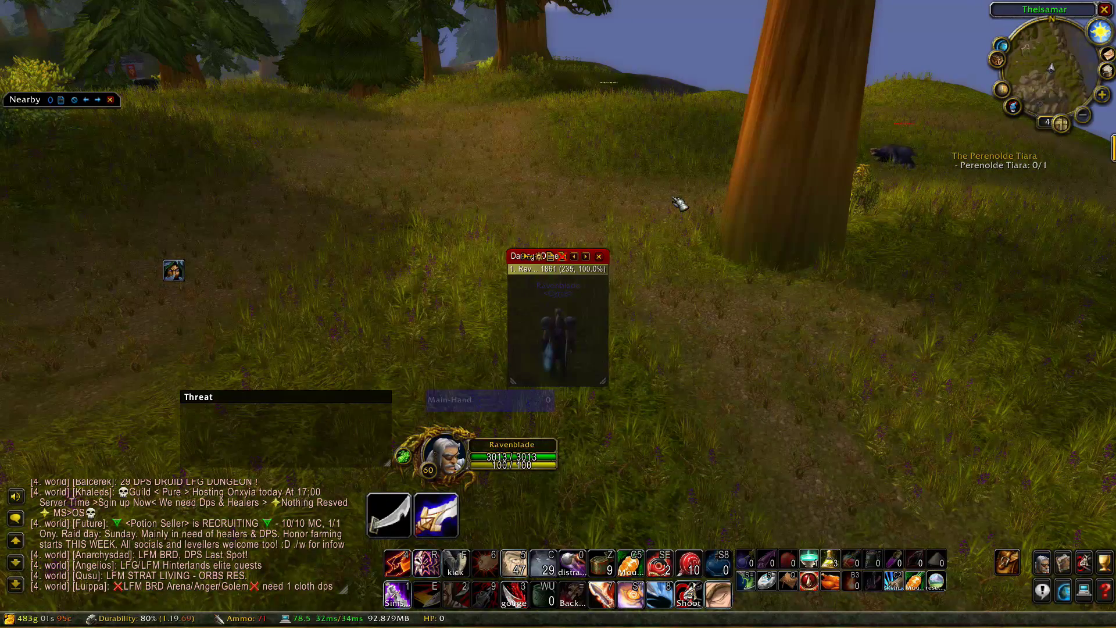
{"action": "left_click_drag", "start_coordinate": [605, 385], "coordinate": [698, 343]}
{"action": "left_click_drag", "start_coordinate": [549, 262], "coordinate": [956, 443]}
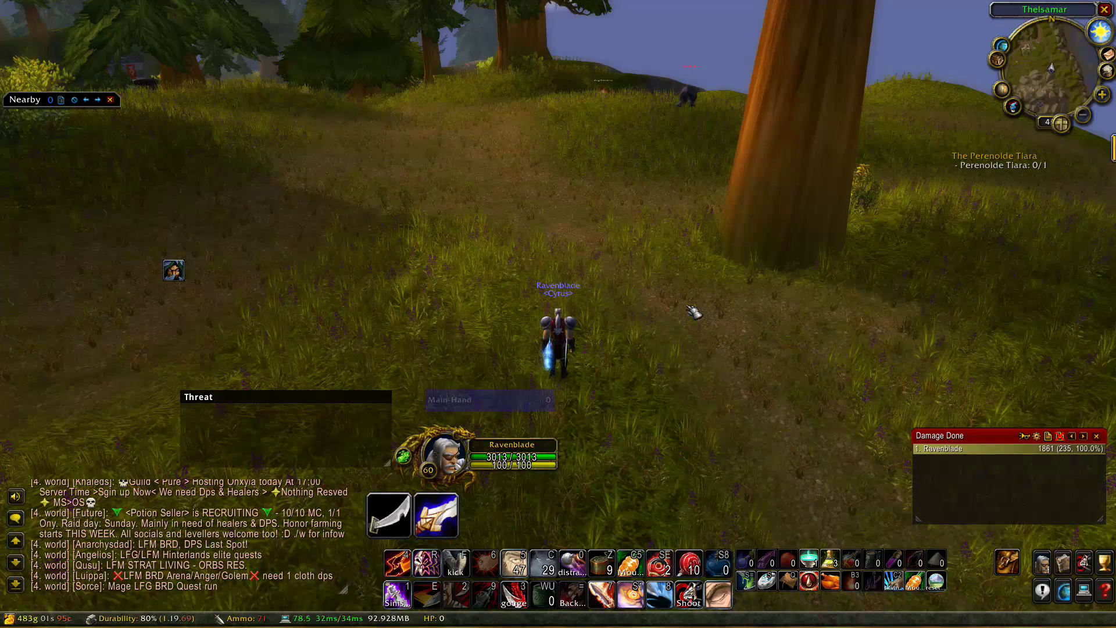
Move the Nearby window directly beneath the quest tracker
{"action": "left_click_drag", "start_coordinate": [33, 112], "coordinate": [1022, 196]}
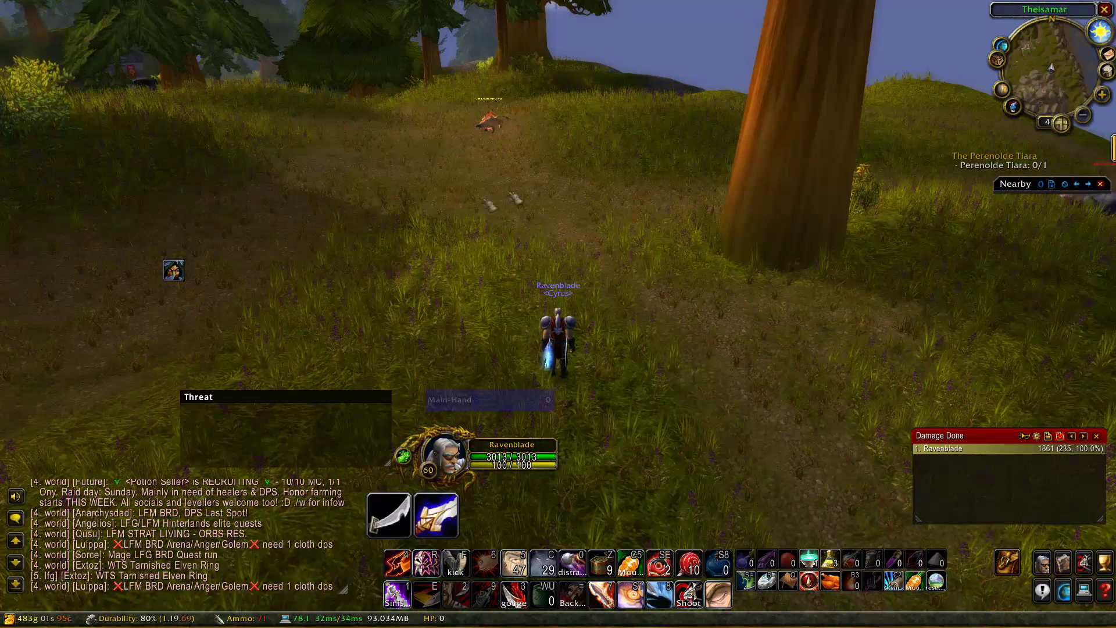
{"action": "right_click", "coordinate": [651, 226]}
{"action": "key", "text": "w"}
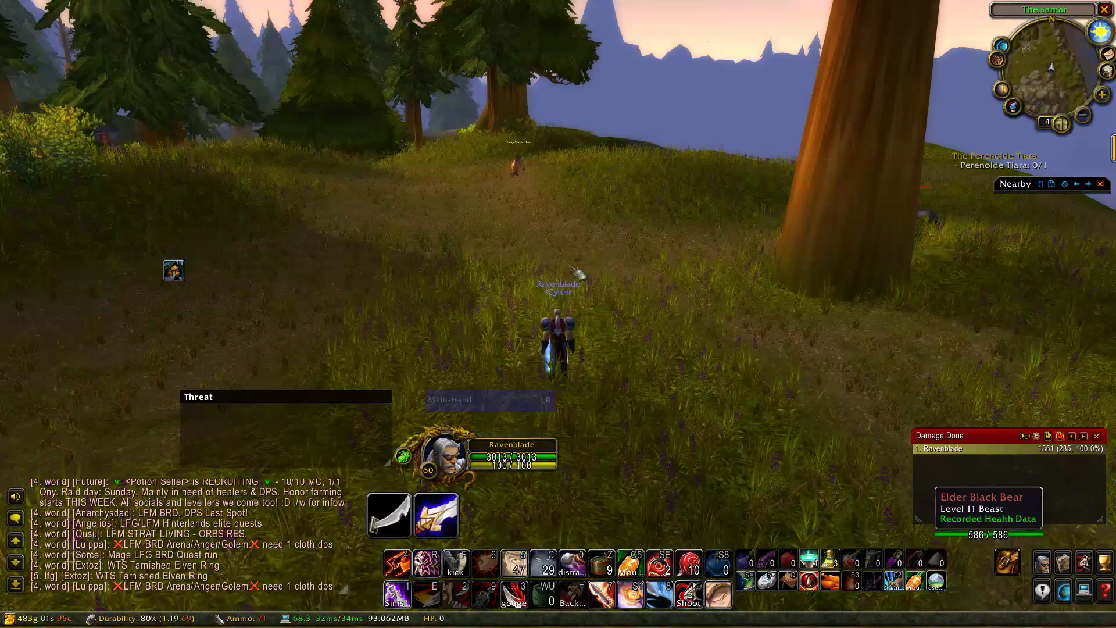
{"action": "right_click", "coordinate": [580, 271]}
{"action": "key", "text": "w"}
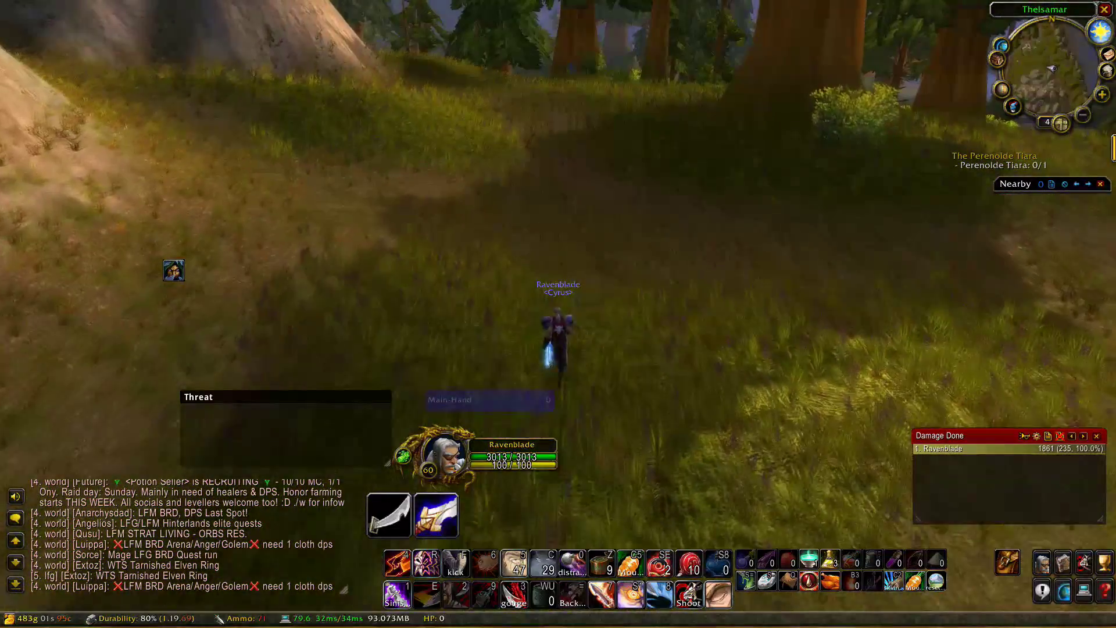
Unlock the Bartender4 bars, move the Stance Bar to the outer end of Bar 2 and lock the bars again
{"action": "left_click", "coordinate": [1105, 72]}
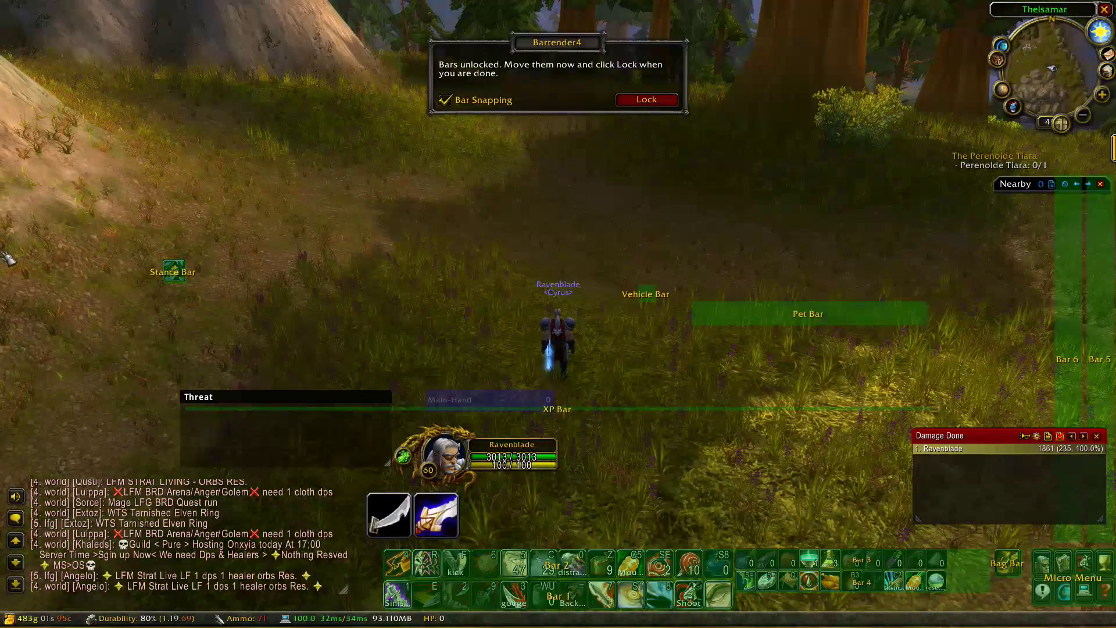
{"action": "left_click_drag", "start_coordinate": [176, 279], "coordinate": [383, 564]}
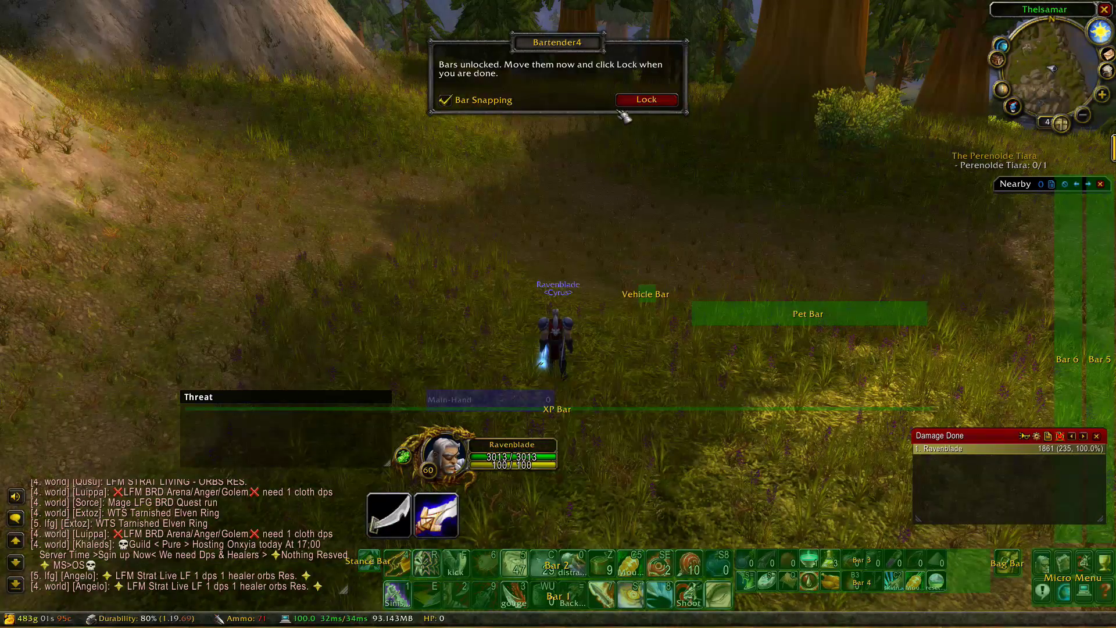
{"action": "left_click", "coordinate": [642, 101]}
{"action": "left_click_drag", "start_coordinate": [667, 257], "coordinate": [953, 273]}
{"action": "key", "text": "w"}
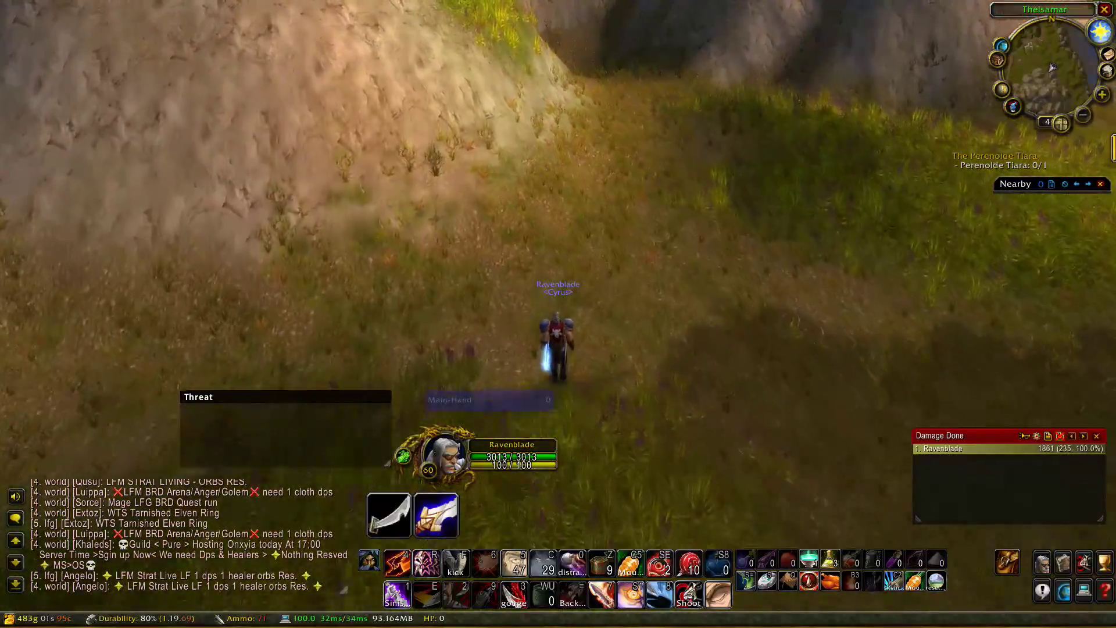
{"action": "key", "text": "w"}
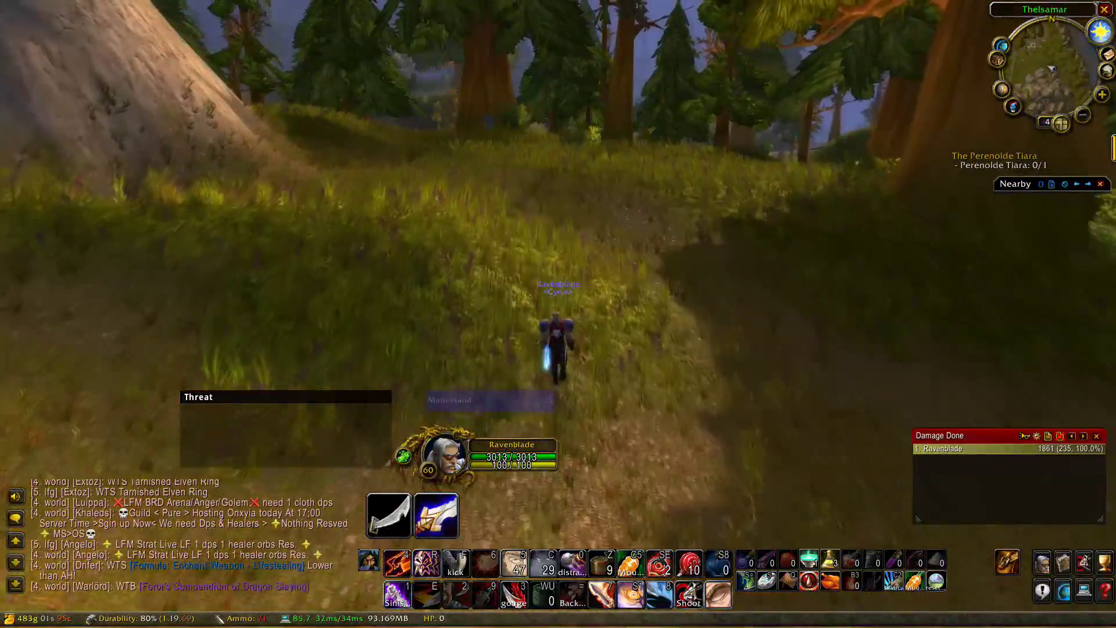
{"action": "key", "text": "w"}
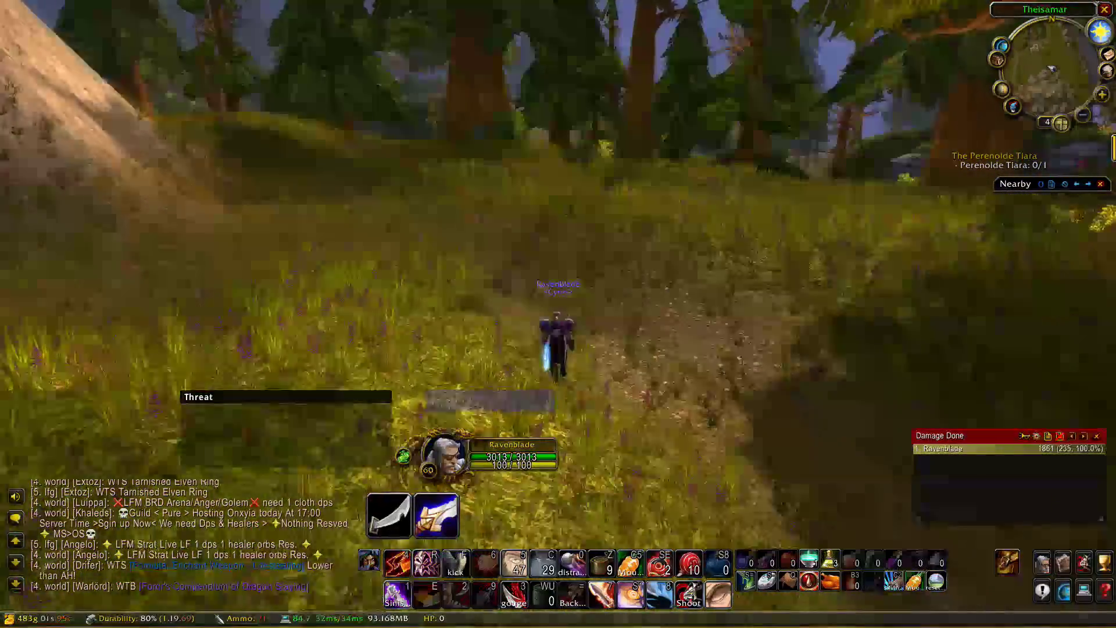
{"action": "key", "text": "w"}
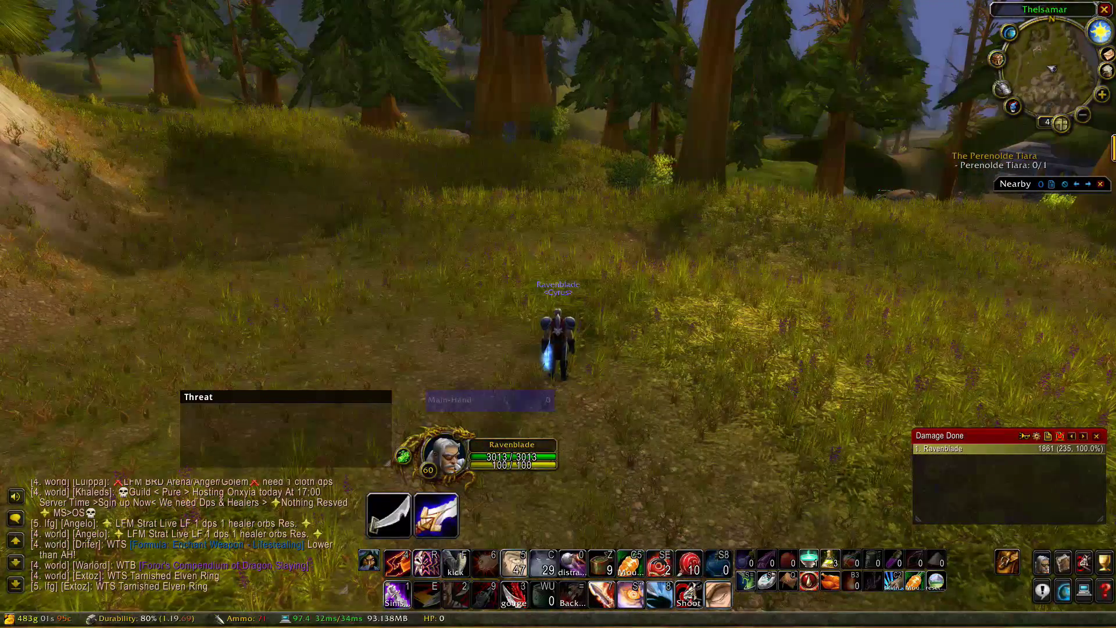
Move the collapsible minimap button bar down the screen edge, clear of the quest tracker and Nearby window
{"action": "mouse_move", "coordinate": [1112, 149]}
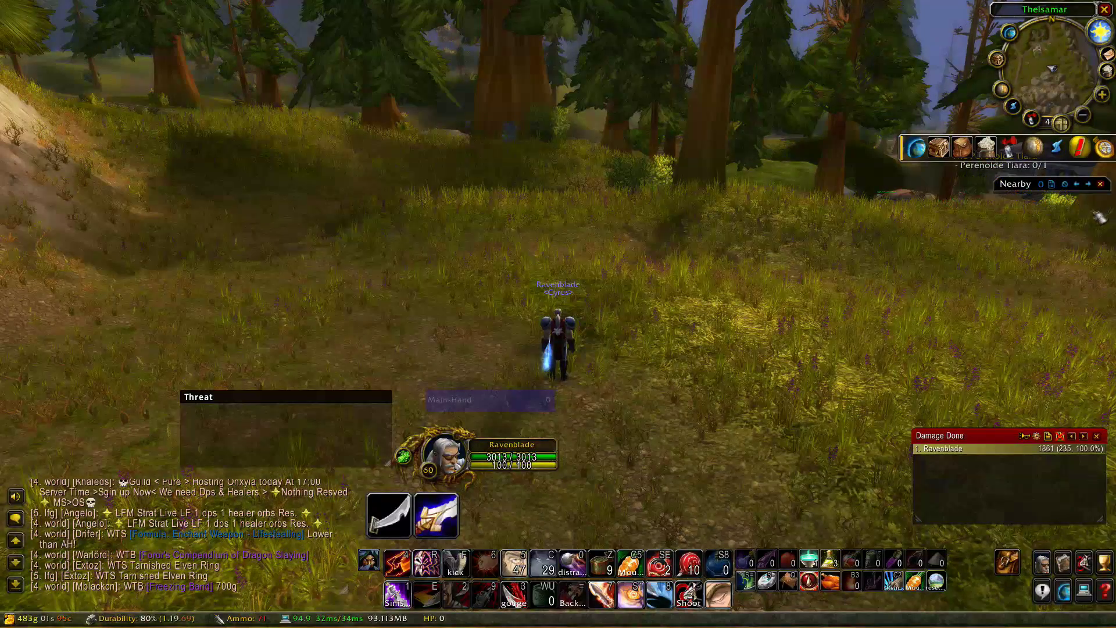
{"action": "mouse_move", "coordinate": [925, 154]}
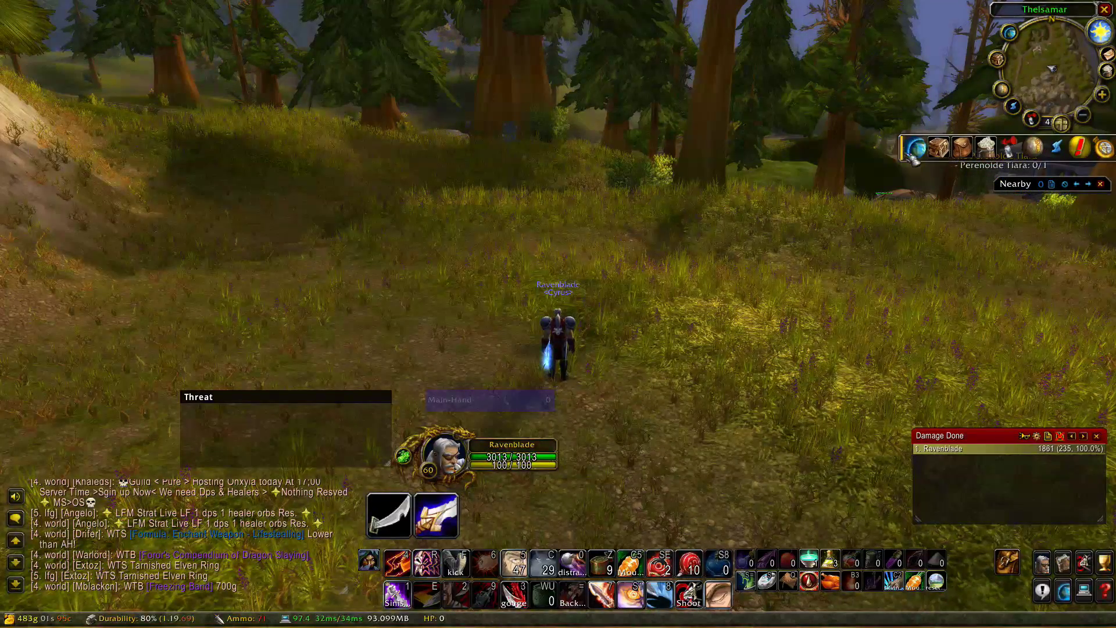
{"action": "left_click_drag", "start_coordinate": [904, 153], "coordinate": [926, 244]}
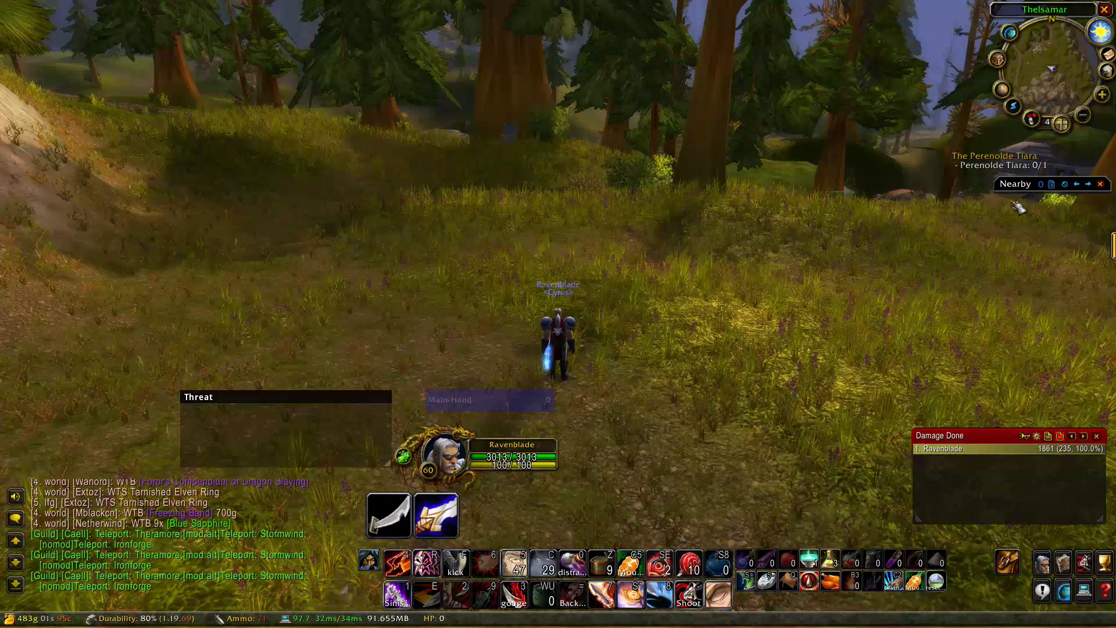
{"action": "mouse_move", "coordinate": [1111, 245]}
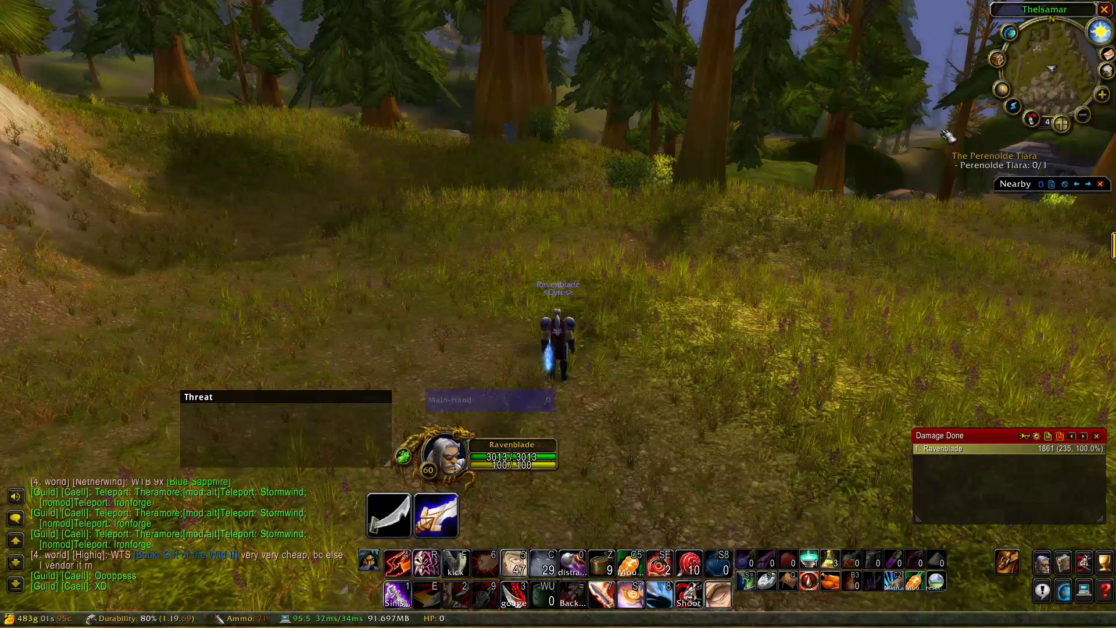
{"action": "left_click", "coordinate": [1011, 567]}
{"action": "left_click", "coordinate": [1011, 569]}
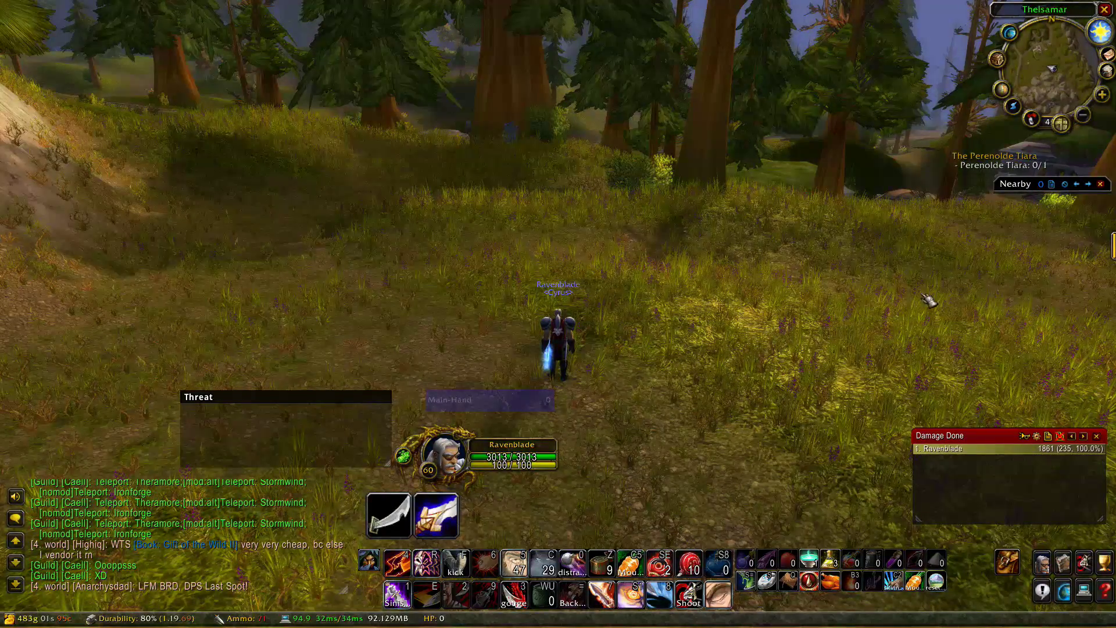
{"action": "key", "text": "w"}
{"action": "left_click_drag", "start_coordinate": [694, 299], "coordinate": [628, 311]}
{"action": "key", "text": "w"}
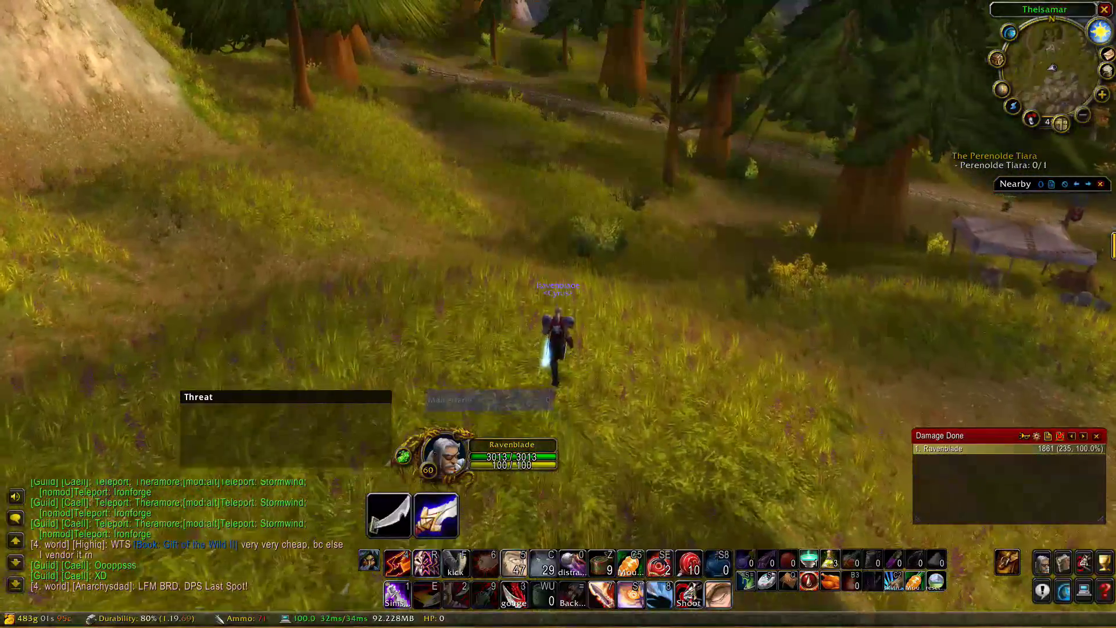
{"action": "left_click_drag", "start_coordinate": [628, 311], "coordinate": [489, 311]}
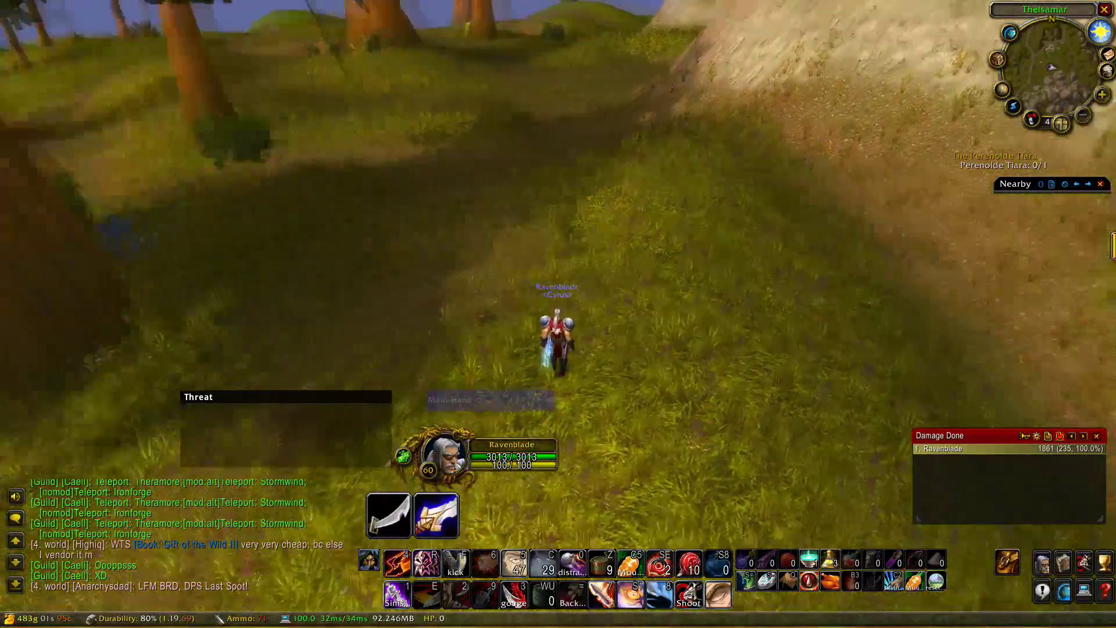
{"action": "left_click_drag", "start_coordinate": [761, 311], "coordinate": [700, 305]}
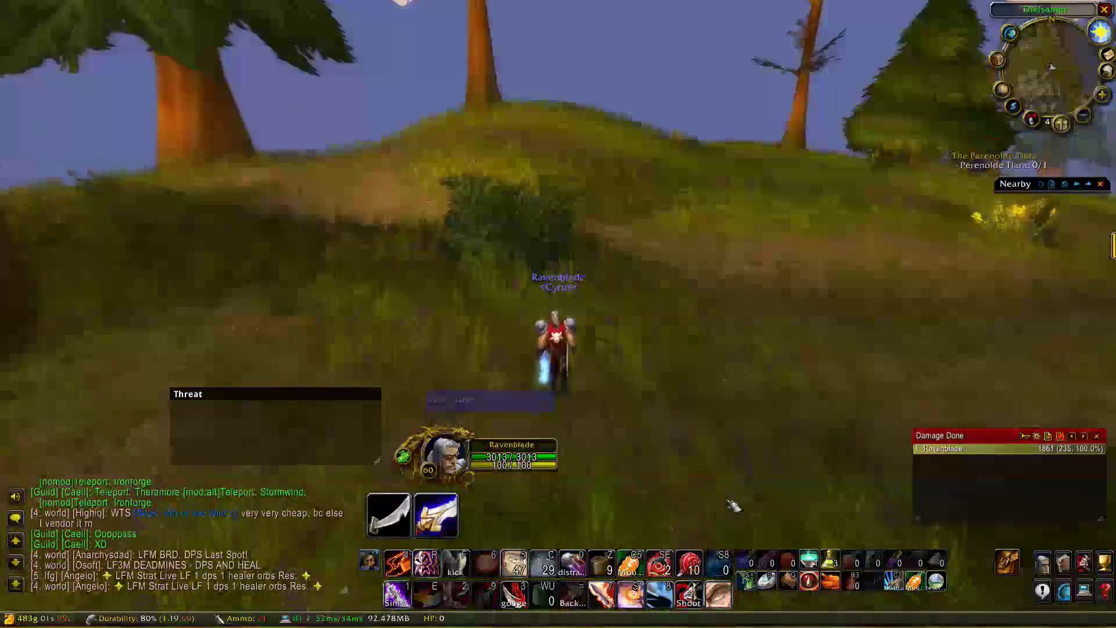
Switch the character window's second stat list to Base Stats and on to Melee, and close the window
{"action": "key", "text": "d"}
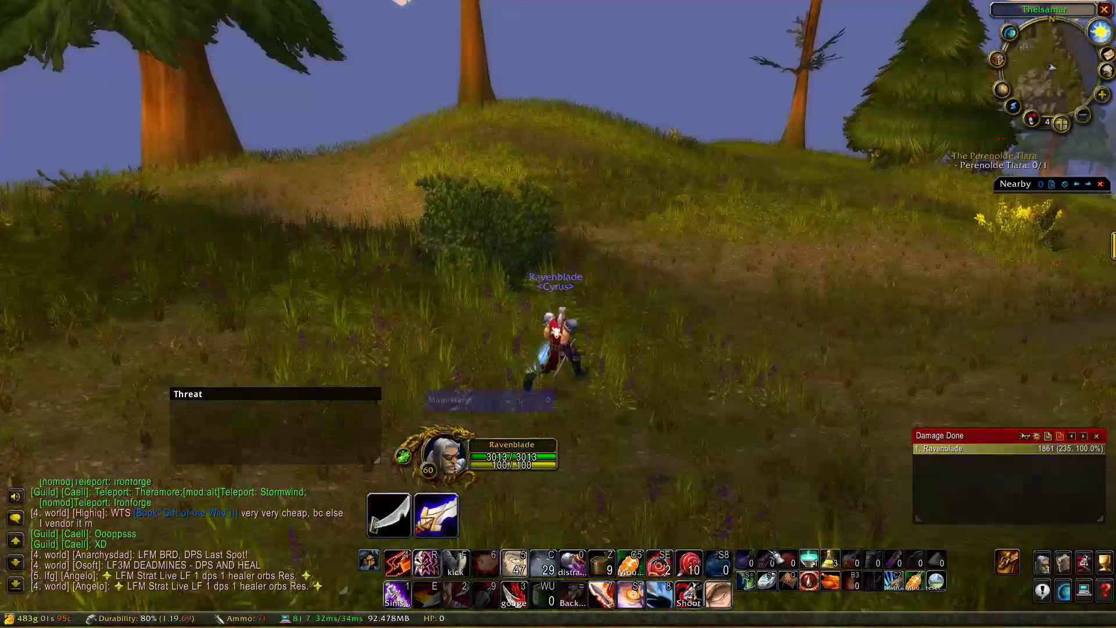
{"action": "key", "text": "d"}
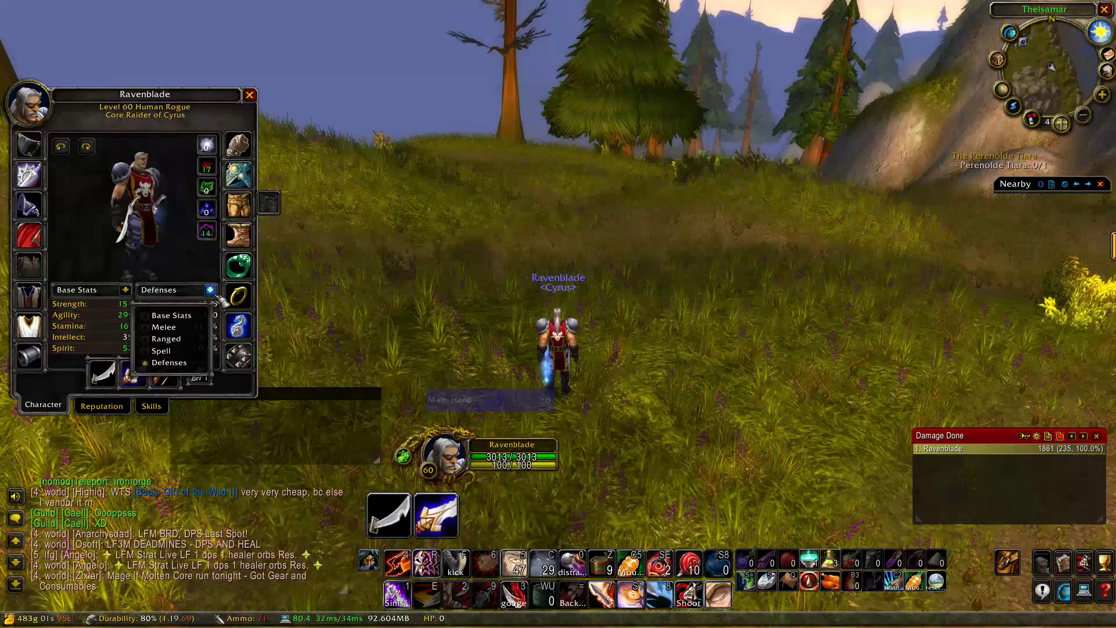
{"action": "left_click", "coordinate": [171, 316]}
{"action": "left_click", "coordinate": [210, 290]}
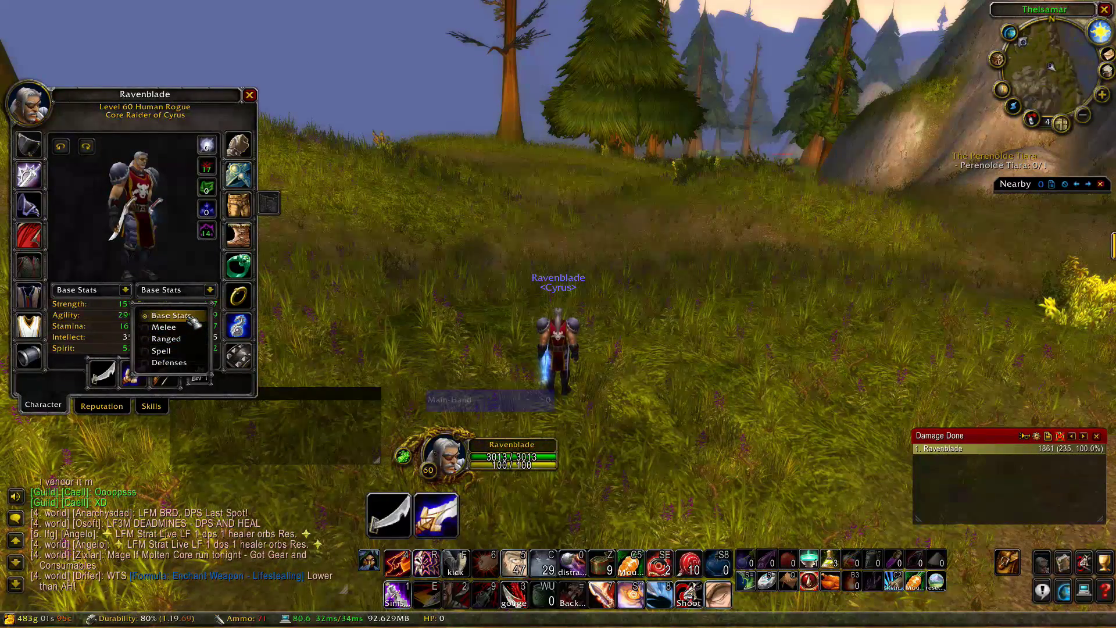
{"action": "left_click", "coordinate": [177, 329]}
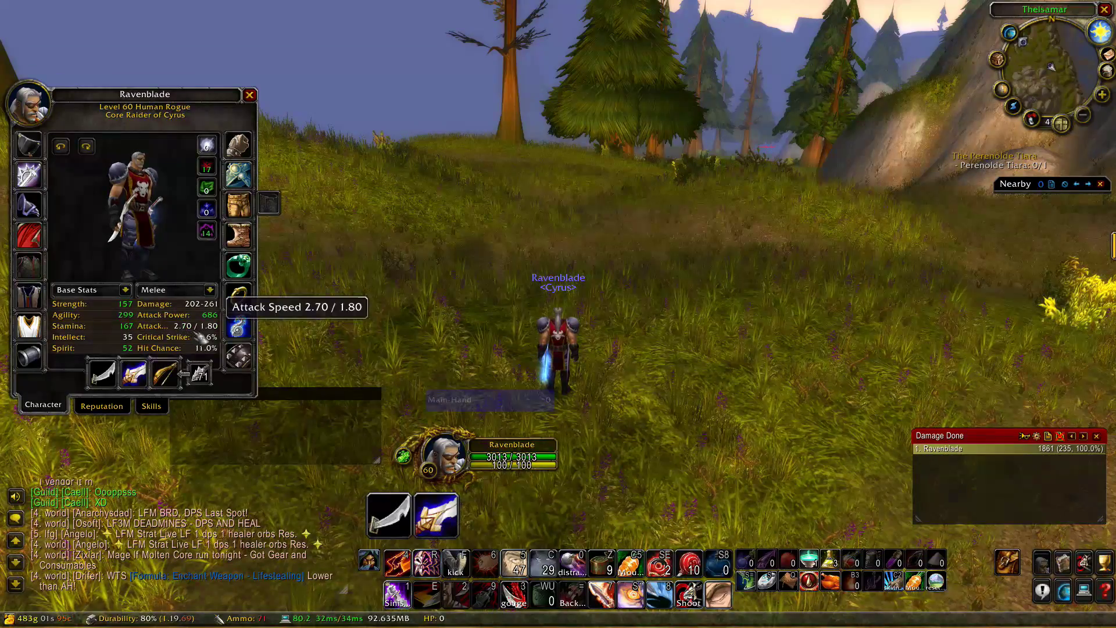
{"action": "key", "text": "w"}
{"action": "key", "text": "w"}
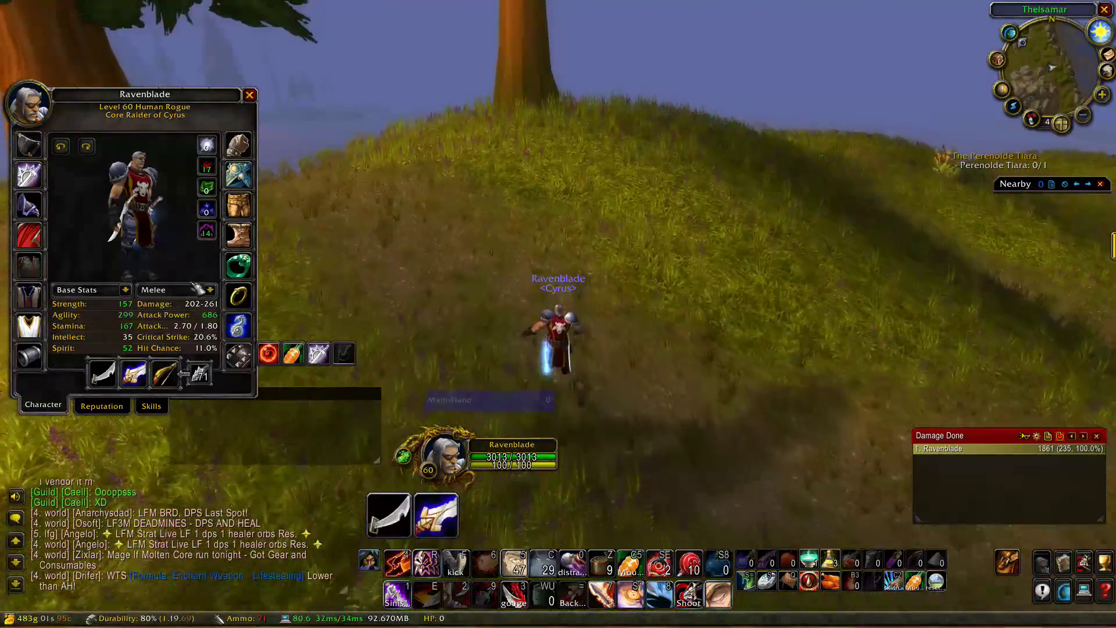
{"action": "key", "text": "w"}
{"action": "key", "text": "d"}
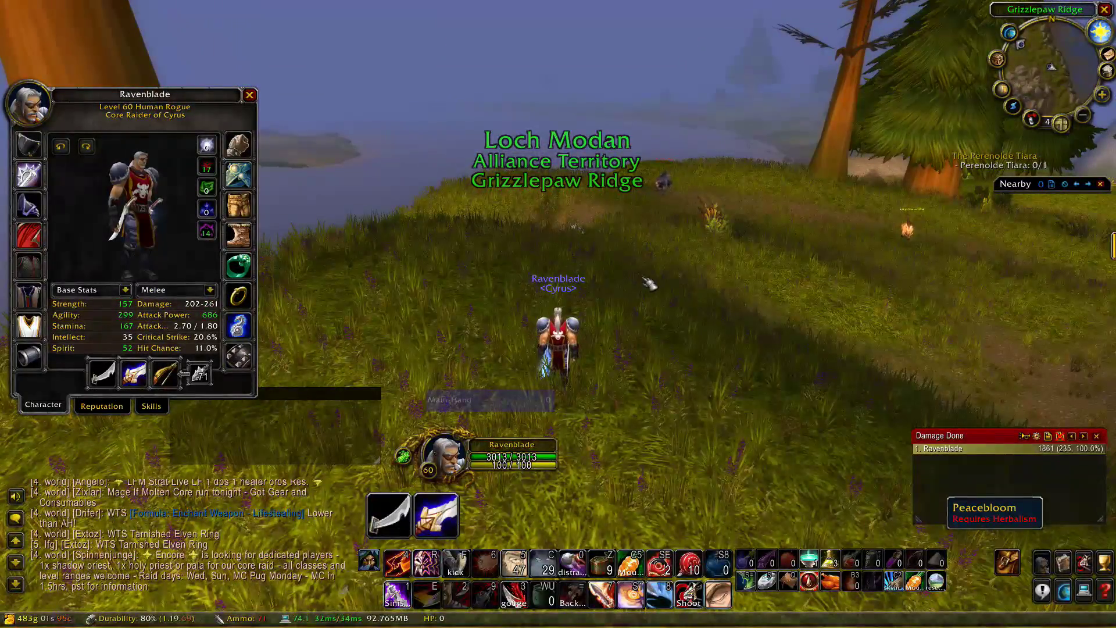
{"action": "key", "text": "a"}
{"action": "left_click", "coordinate": [249, 95]}
Target the Mangy Mountain Boar at Grizzlepaw Ridge and walk the character up to it
{"action": "left_click_drag", "start_coordinate": [259, 108], "coordinate": [598, 108]}
{"action": "key", "text": "w"}
{"action": "left_click", "coordinate": [615, 183]}
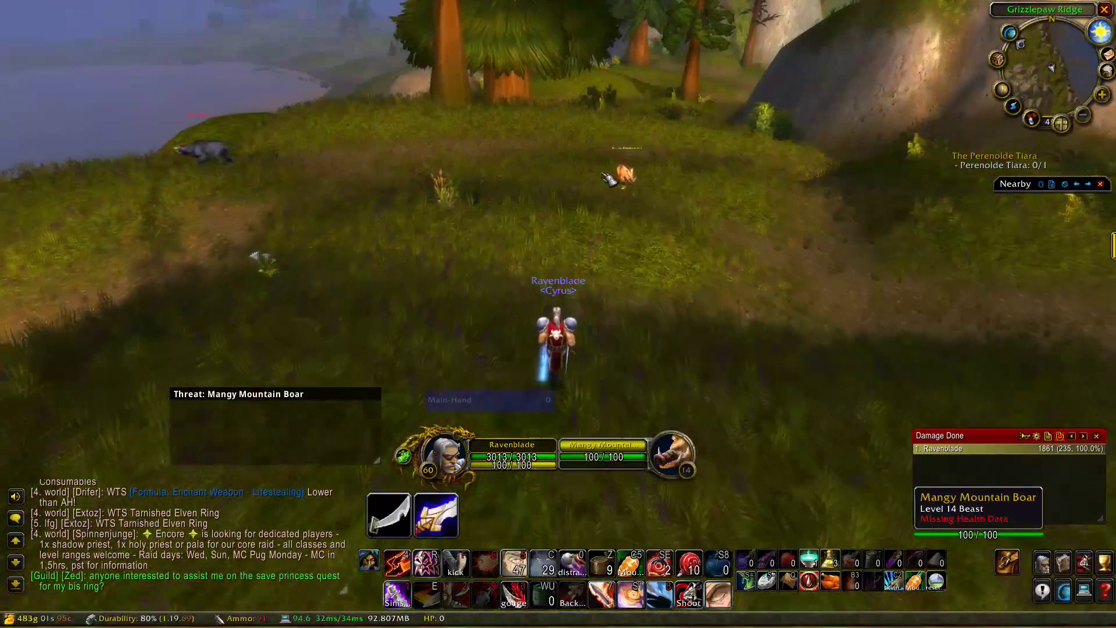
{"action": "key", "text": "d"}
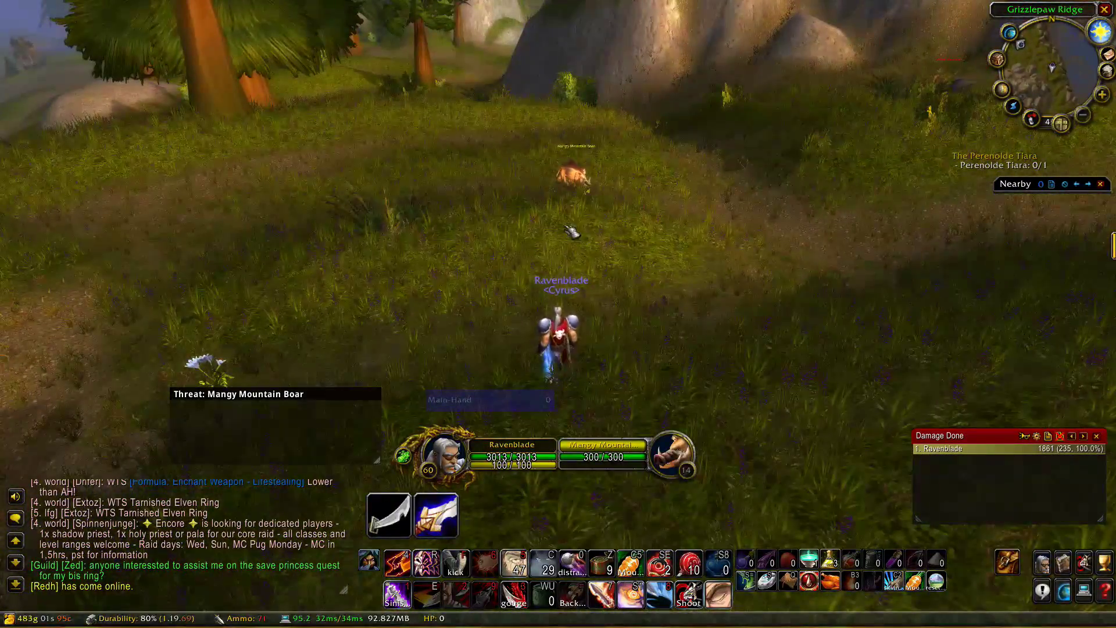
{"action": "key", "text": "d"}
{"action": "key", "text": "w"}
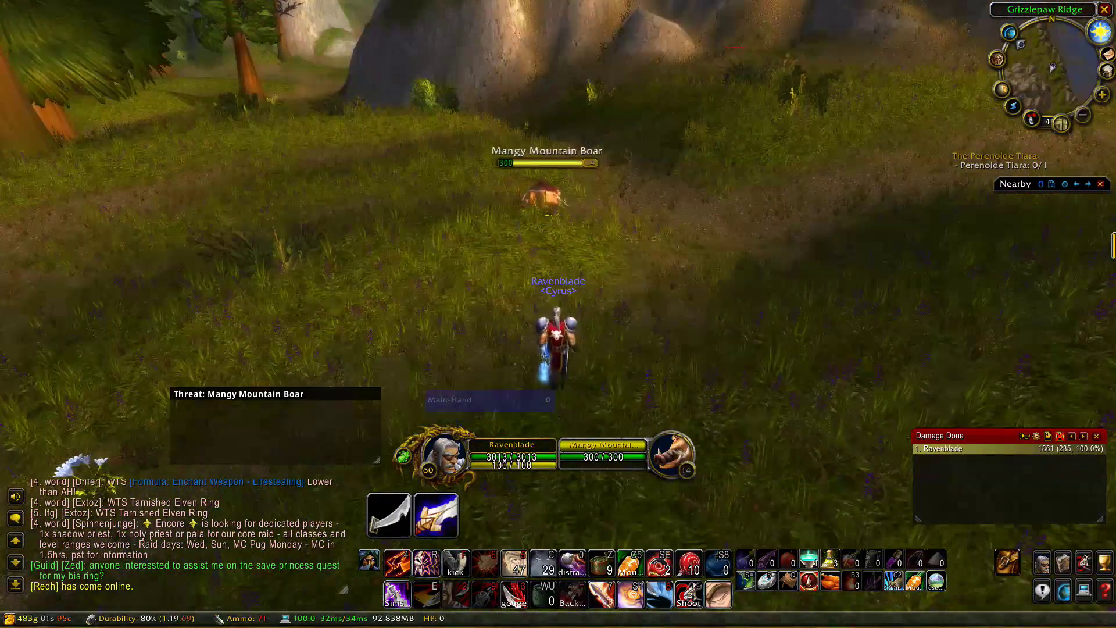
{"action": "key", "text": "d"}
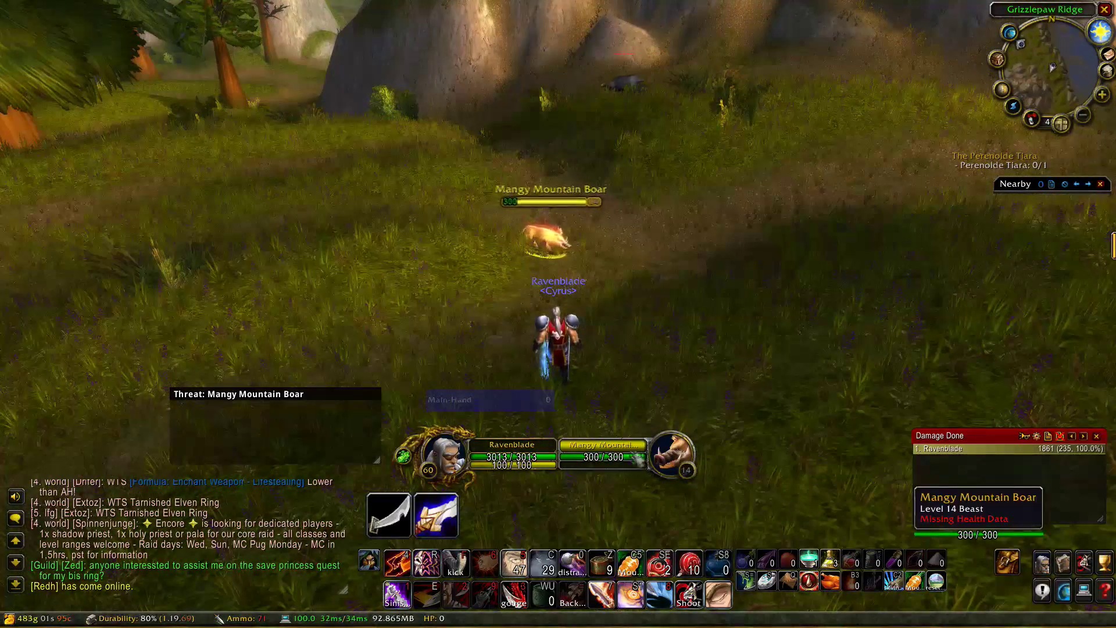
{"action": "key", "text": "d"}
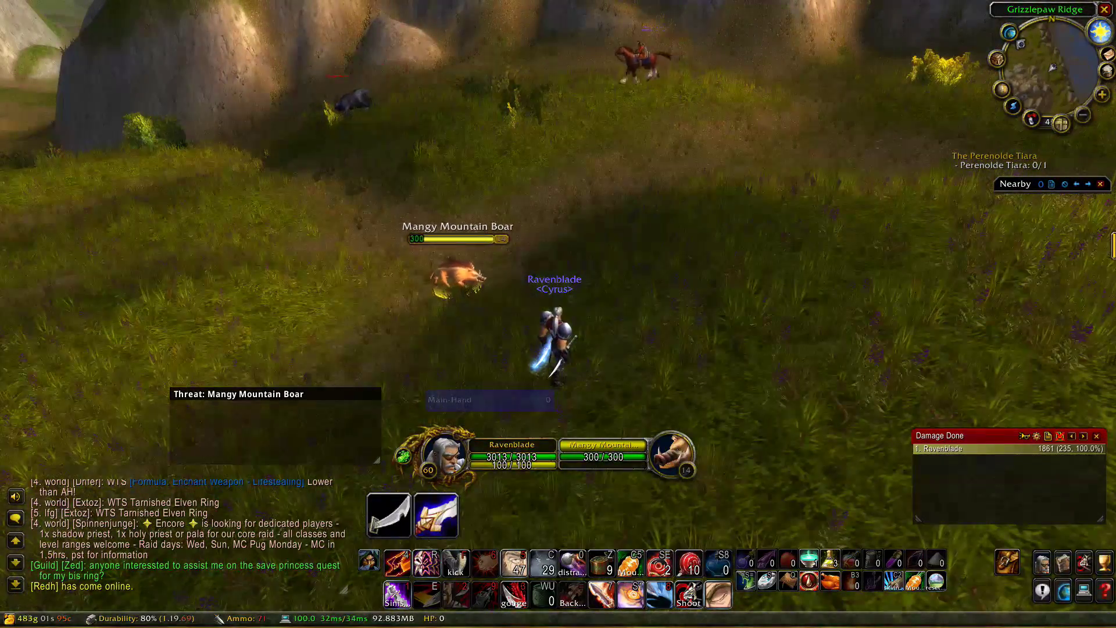
{"action": "key", "text": "d"}
{"action": "key", "text": "d"}
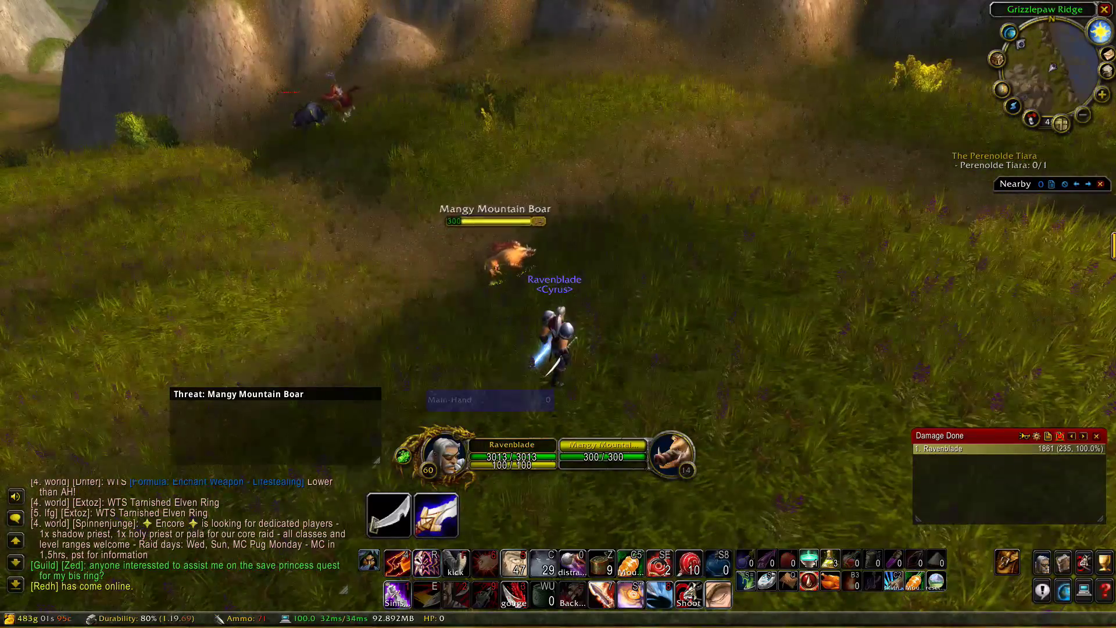
{"action": "key", "text": "w"}
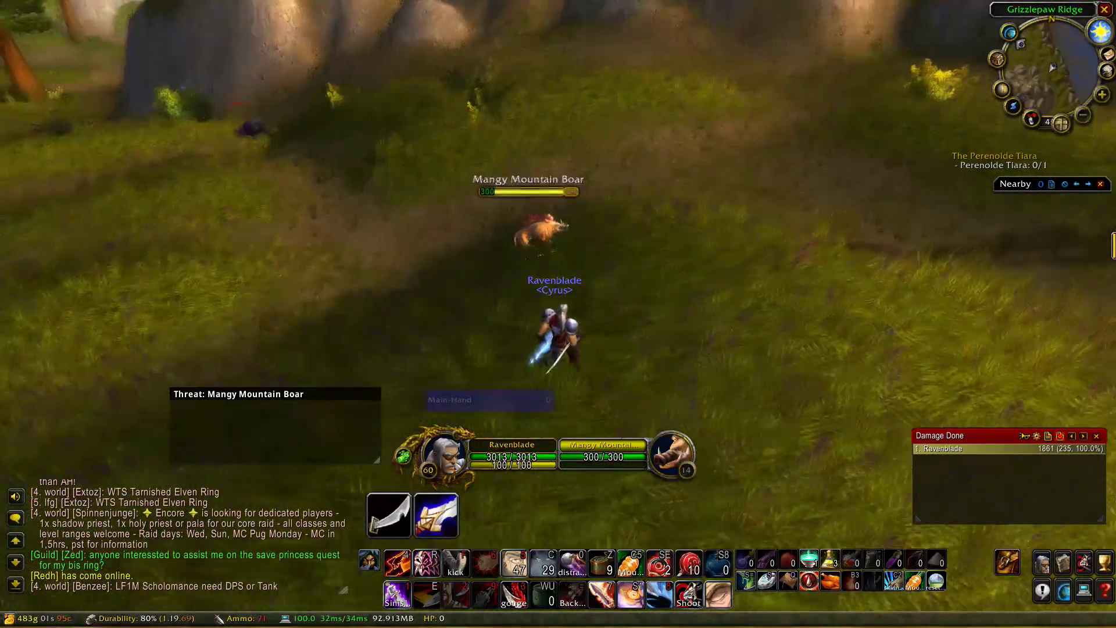
{"action": "key", "text": "w"}
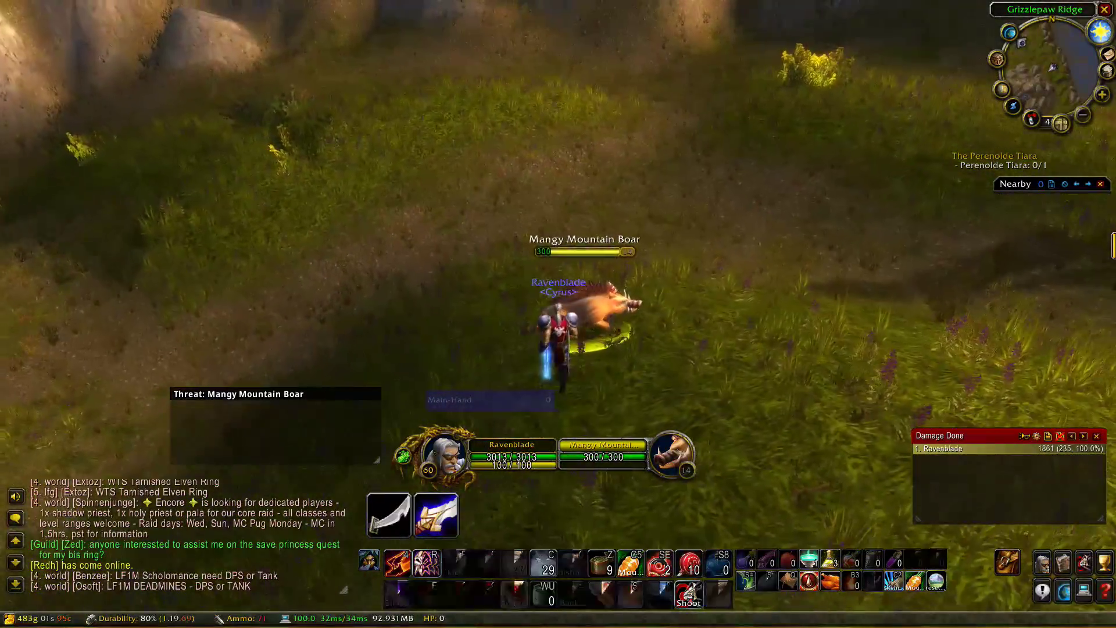
Use Gouge on the Mangy Mountain Boar and back away to examine the energy, combo point and target debuff displays
{"action": "key", "text": "3"}
{"action": "key", "text": "3"}
{"action": "key", "text": "3"}
{"action": "key", "text": "s"}
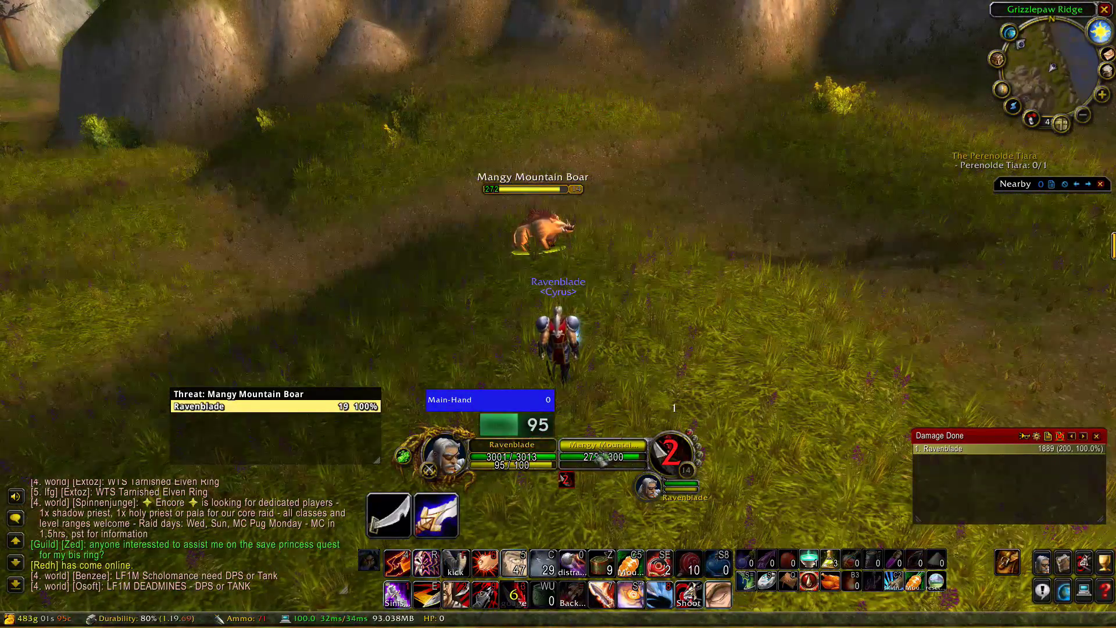
{"action": "mouse_move", "coordinate": [567, 483]}
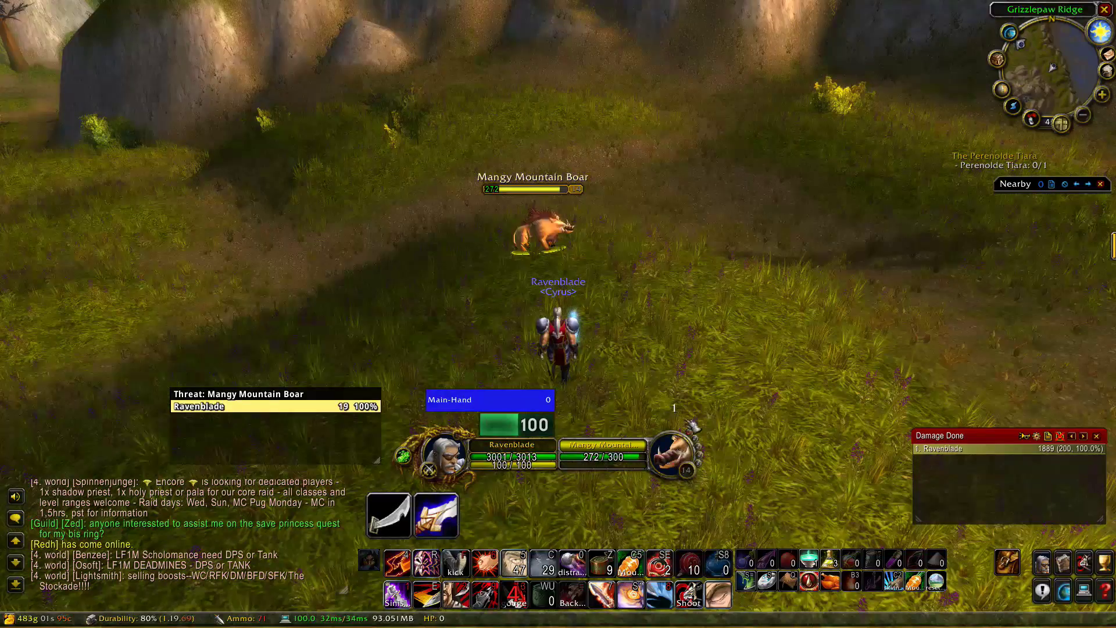
Gouge the boar again and read the debuff's tooltip beneath the target frame
{"action": "key", "text": "3"}
{"action": "key", "text": "3"}
{"action": "key", "text": "3"}
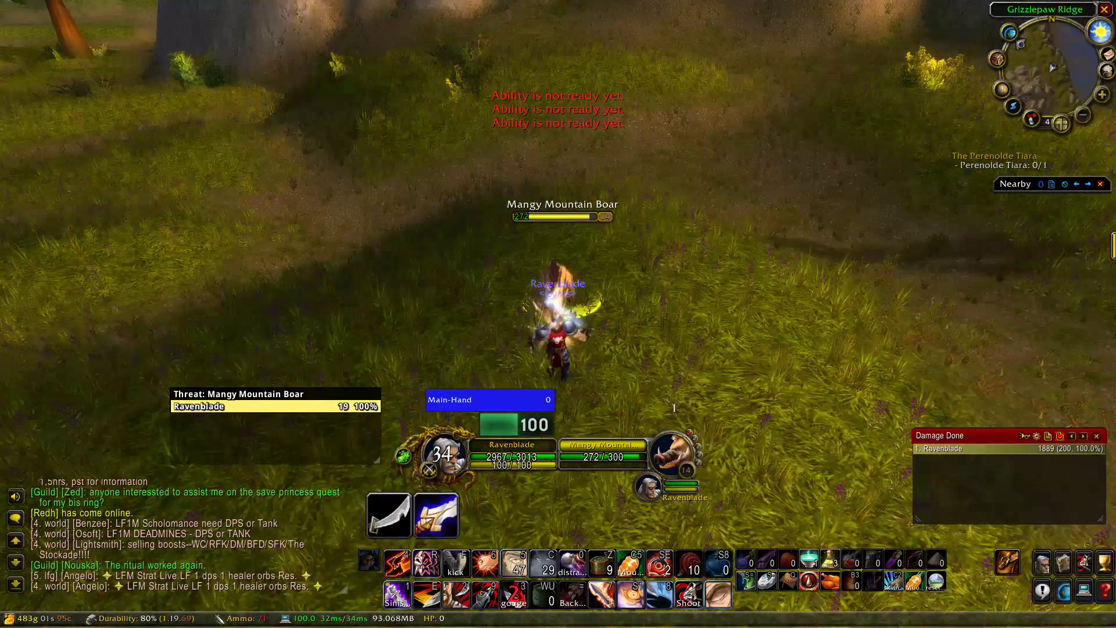
{"action": "key", "text": "3"}
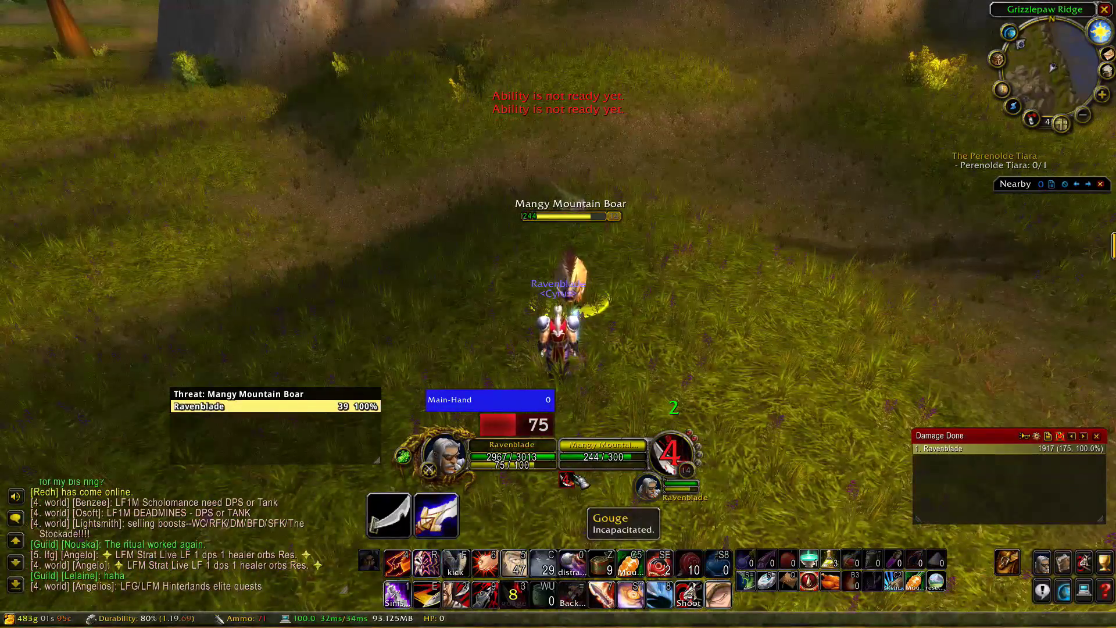
{"action": "key", "text": "s"}
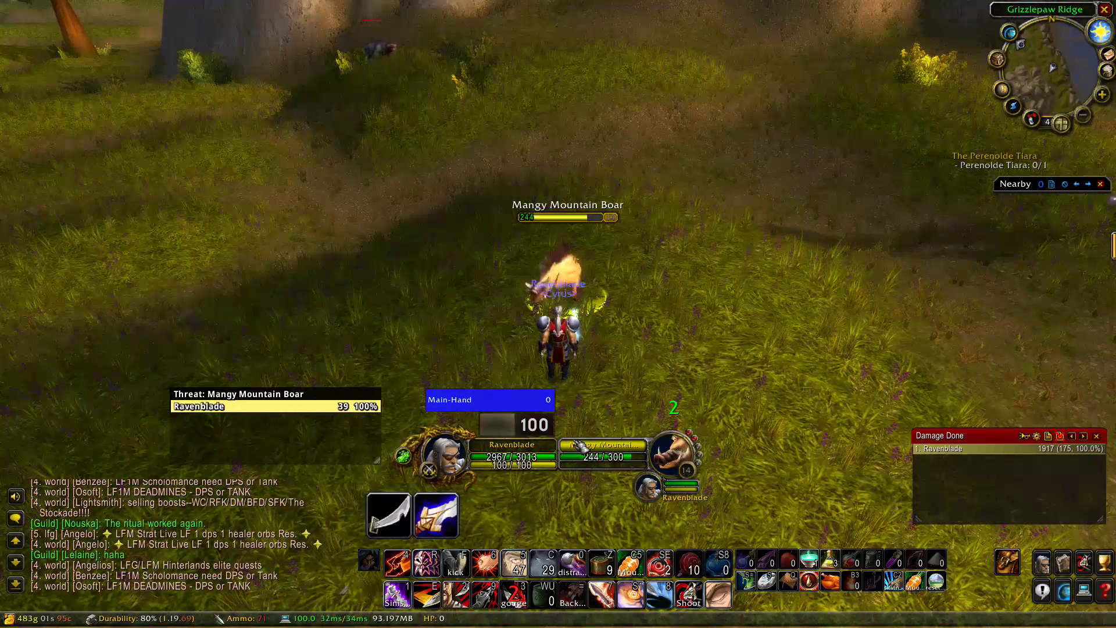
Kill the Mangy Mountain Boar and run away from its corpse
{"action": "key", "text": "4"}
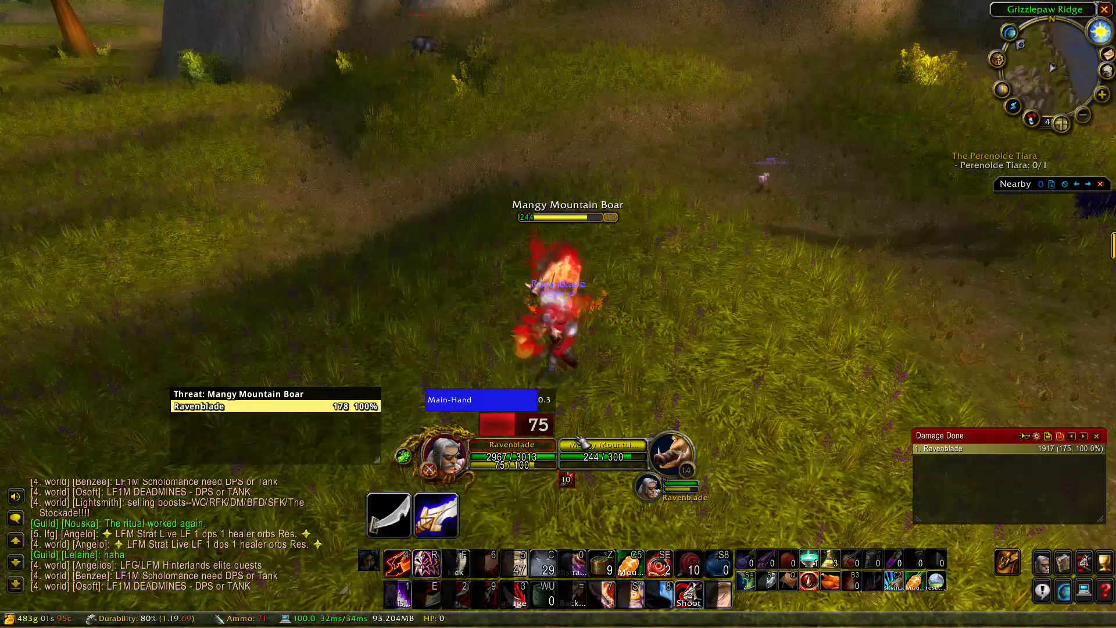
{"action": "left_click_drag", "start_coordinate": [525, 122], "coordinate": [361, 122]}
{"action": "left_click_drag", "start_coordinate": [549, 323], "coordinate": [617, 306]}
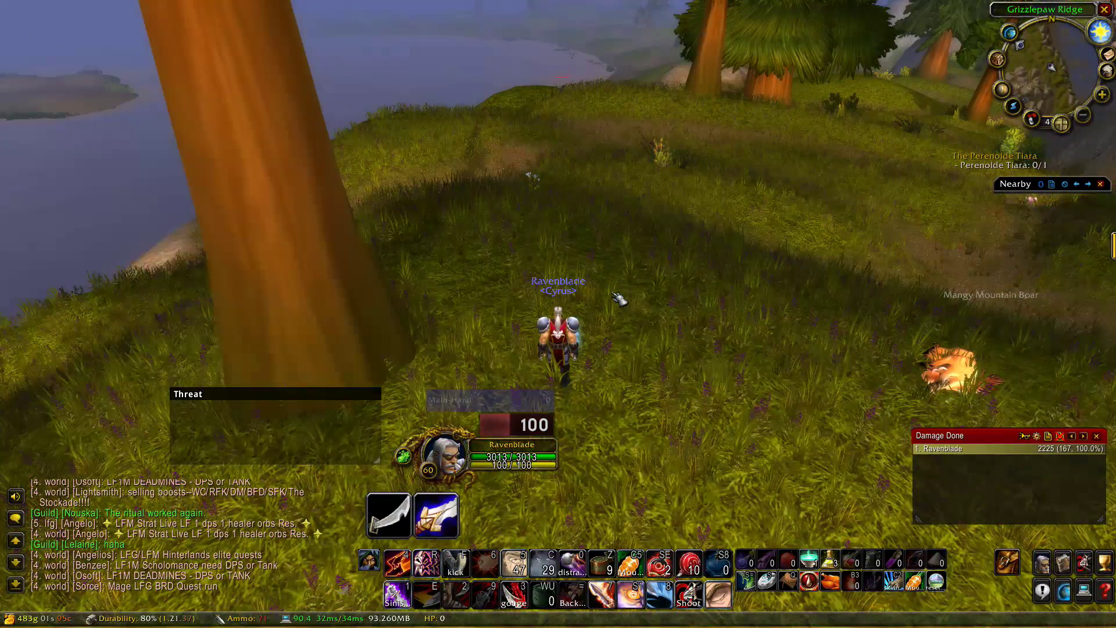
{"action": "key", "text": "w"}
{"action": "left_click_drag", "start_coordinate": [662, 284], "coordinate": [808, 261]}
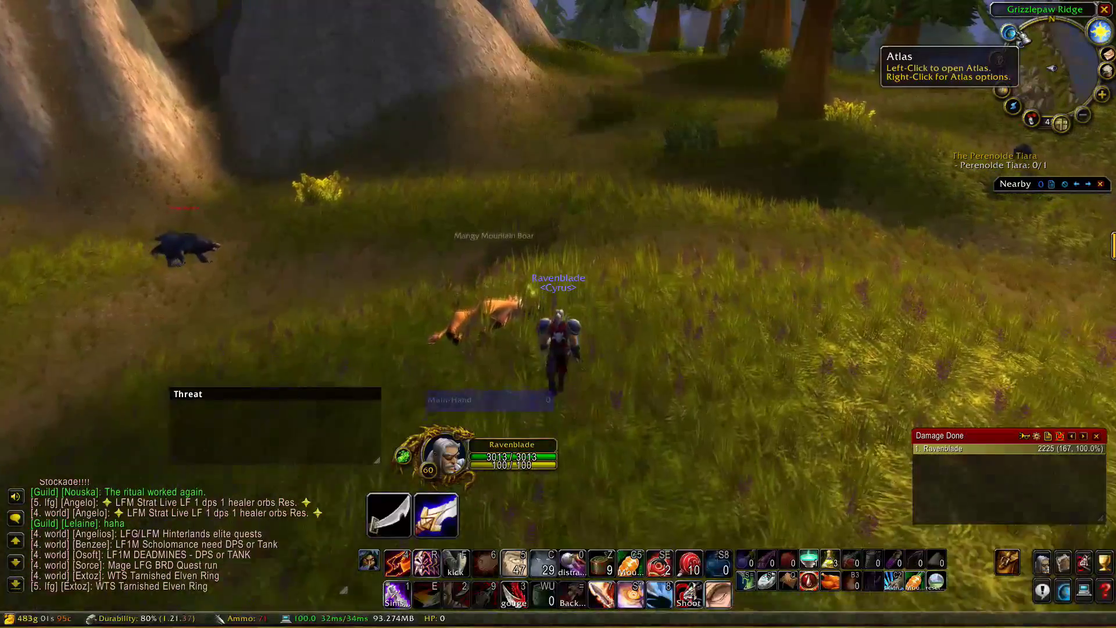
View the Blackrock Mountain (Entrance) map in Atlas and close the Atlas window
{"action": "left_click", "coordinate": [1017, 35]}
{"action": "left_click_drag", "start_coordinate": [512, 111], "coordinate": [631, 76]}
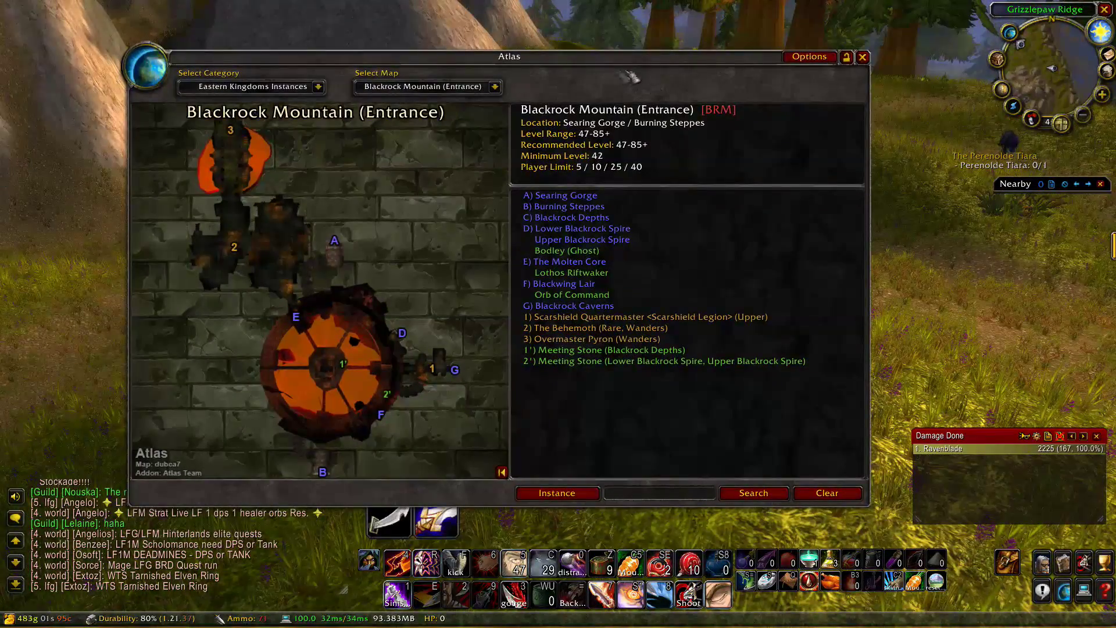
{"action": "left_click", "coordinate": [863, 57]}
Browse the world map from the zone level out to the Eastern Kingdoms and Kalimdor continents
{"action": "key", "text": "m"}
{"action": "scroll", "coordinate": [515, 274], "scroll_direction": "up", "scroll_amount": 3}
{"action": "scroll", "coordinate": [515, 274], "scroll_direction": "down", "scroll_amount": 3}
{"action": "right_click", "coordinate": [514, 273]}
{"action": "scroll", "coordinate": [535, 336], "scroll_direction": "up", "scroll_amount": 1}
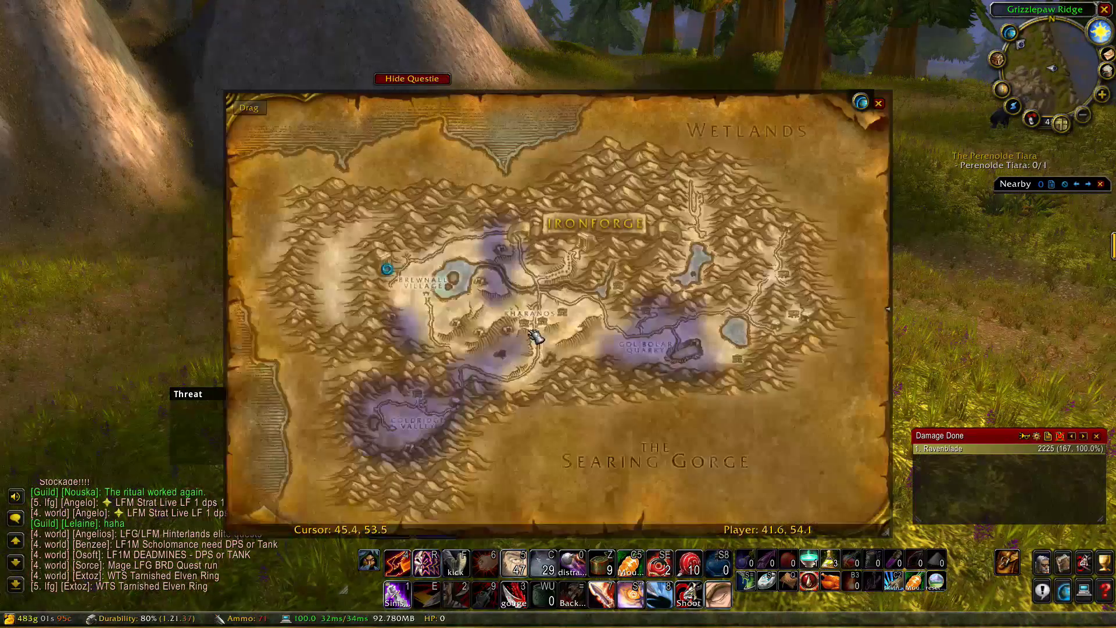
{"action": "scroll", "coordinate": [534, 336], "scroll_direction": "down", "scroll_amount": 1}
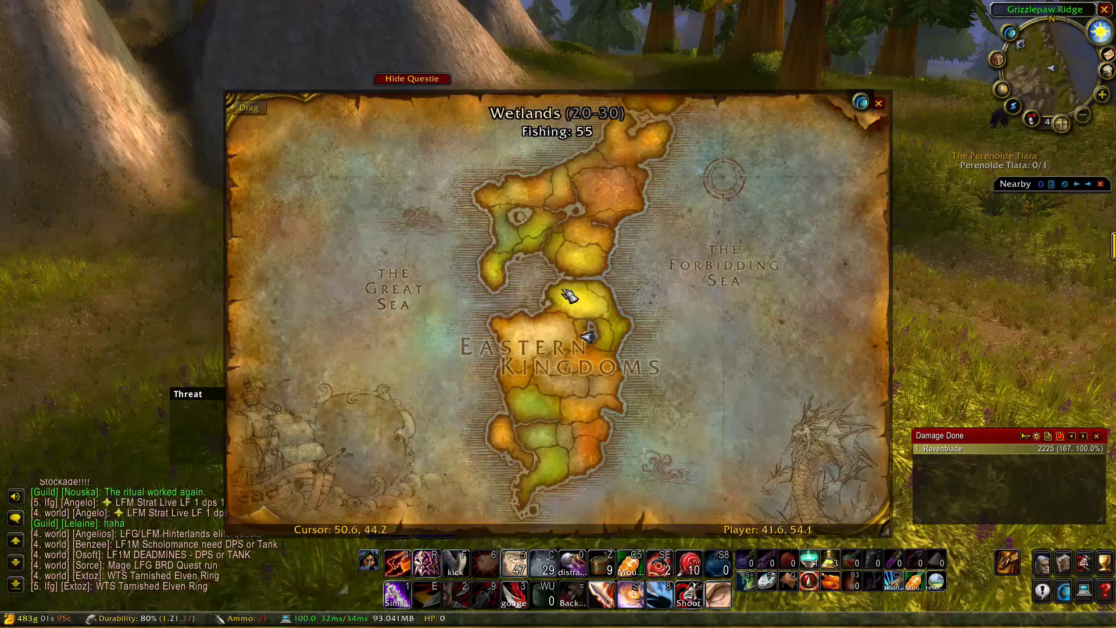
{"action": "scroll", "coordinate": [507, 297], "scroll_direction": "down", "scroll_amount": 1}
{"action": "scroll", "coordinate": [381, 324], "scroll_direction": "up", "scroll_amount": 1}
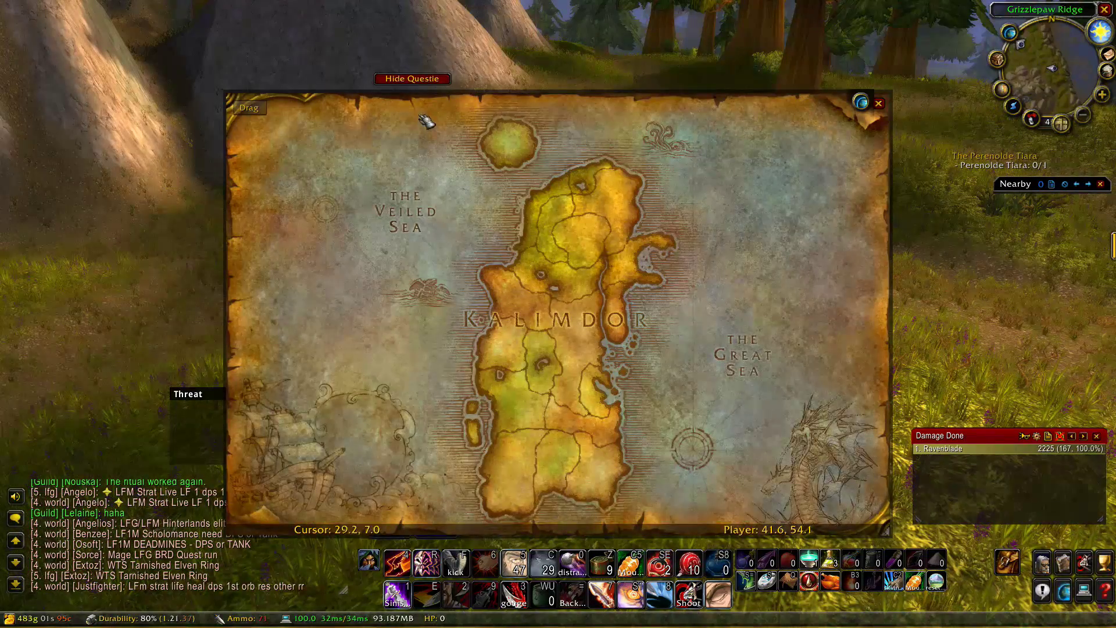
Try to hide Questie on the world map, dismiss the error window and close the map
{"action": "left_click", "coordinate": [418, 79]}
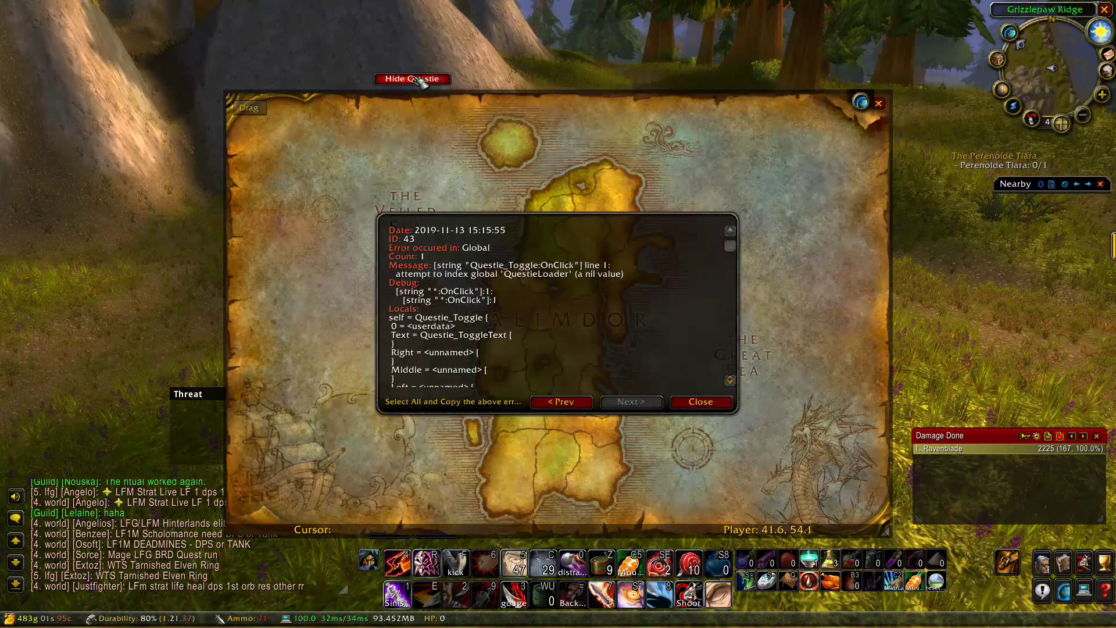
{"action": "left_click", "coordinate": [709, 408]}
{"action": "left_click", "coordinate": [878, 103]}
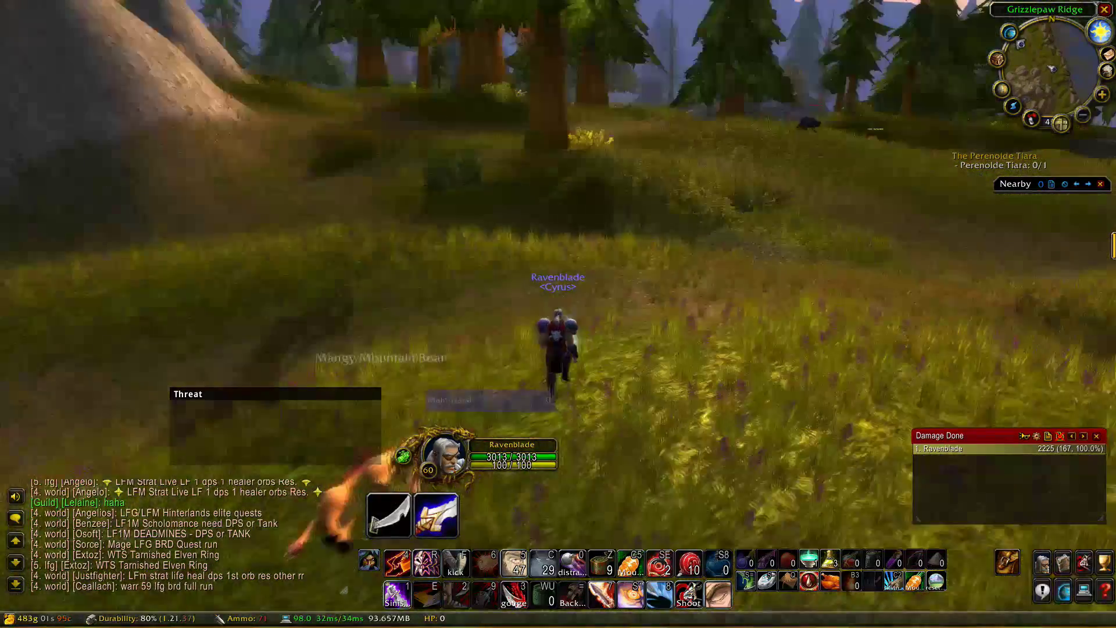
Look at the addon window belonging to the minimap button just below Atlas and close it
{"action": "left_click", "coordinate": [997, 58]}
{"action": "left_click", "coordinate": [415, 133]}
{"action": "left_click", "coordinate": [883, 105]}
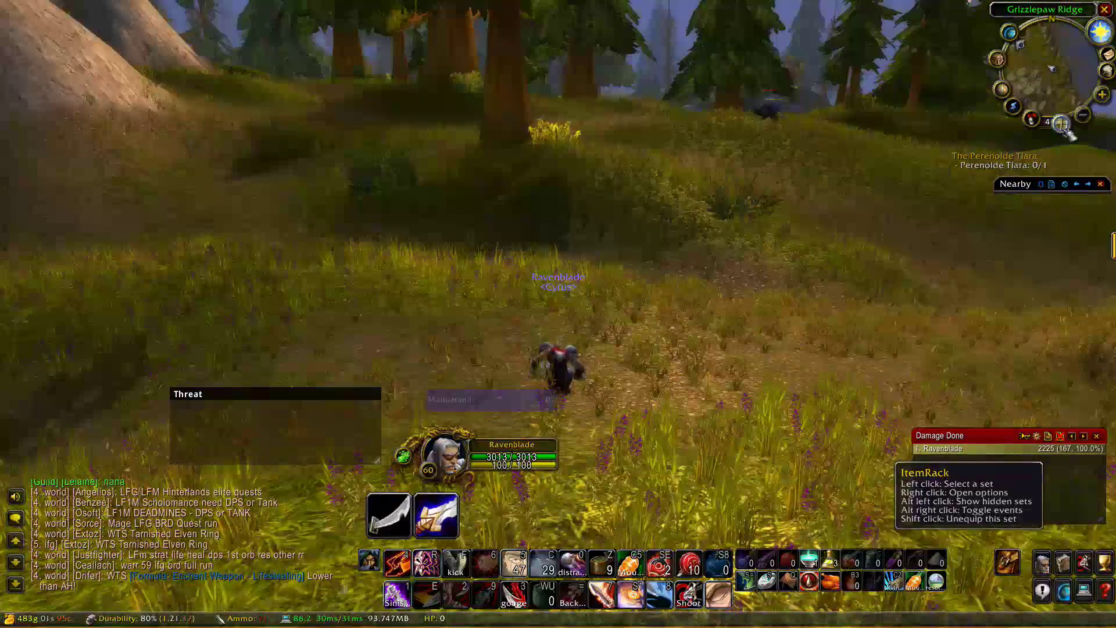
Move the ItemRack minimap button beside the Atlas button and look through ItemRack's Config, Queue, Events and Sets options
{"action": "left_click_drag", "start_coordinate": [1065, 131], "coordinate": [958, 69]}
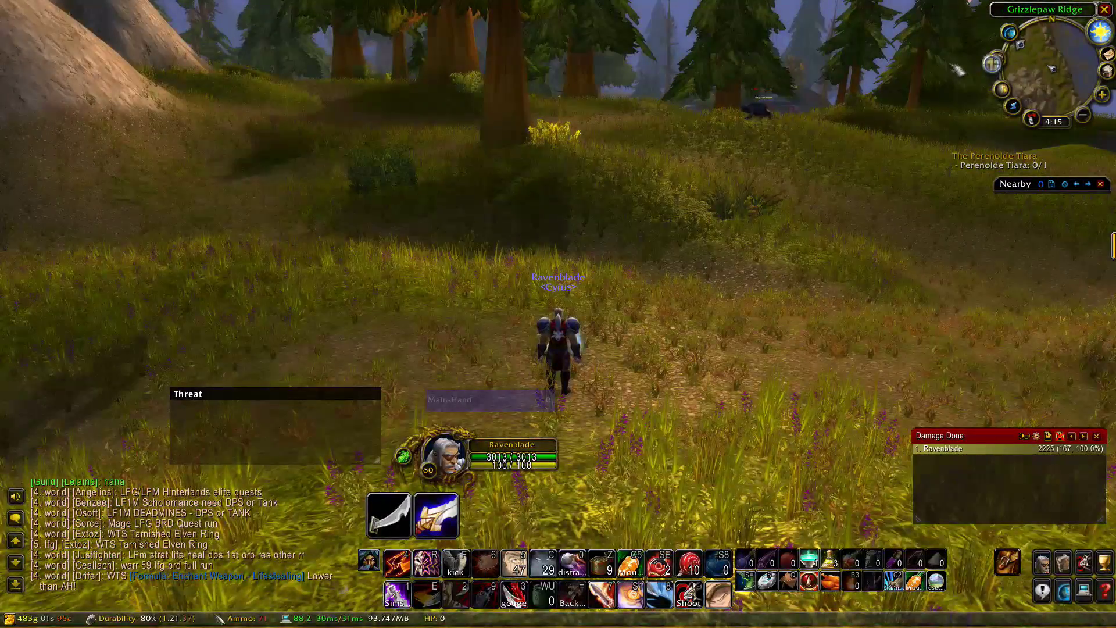
{"action": "right_click", "coordinate": [997, 43]}
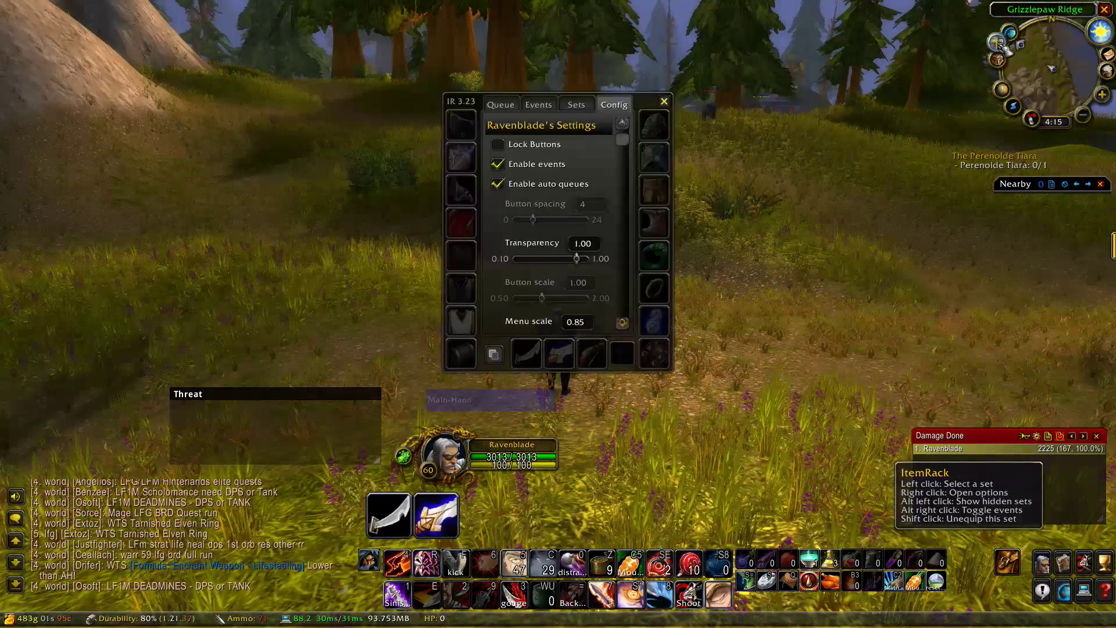
{"action": "key", "text": "a"}
{"action": "left_click", "coordinate": [501, 105]}
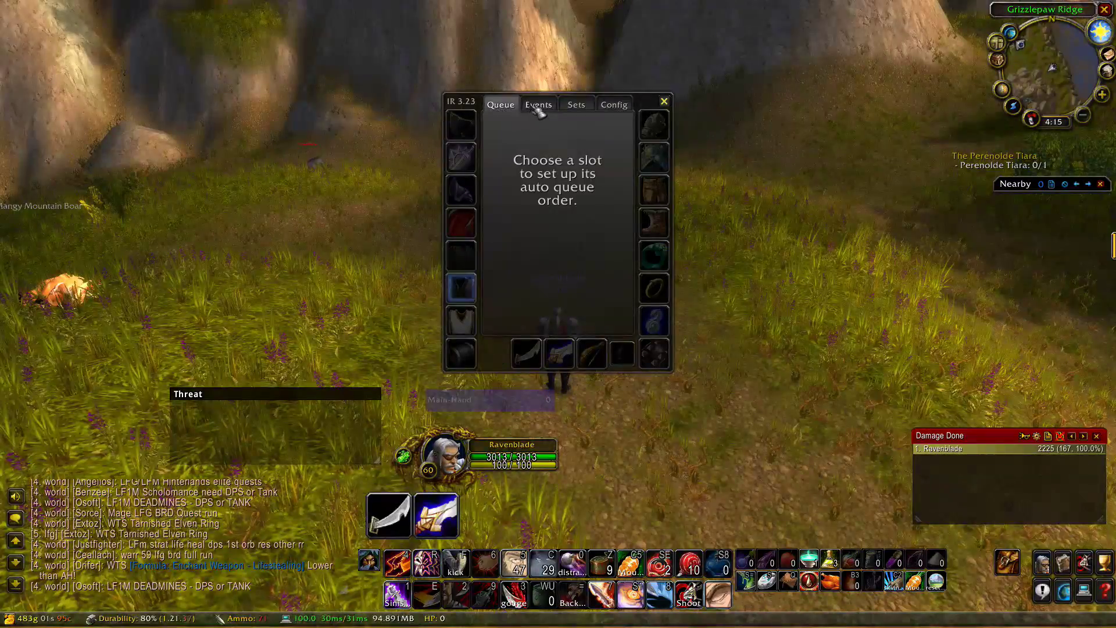
{"action": "left_click", "coordinate": [538, 105]}
{"action": "left_click", "coordinate": [576, 105]}
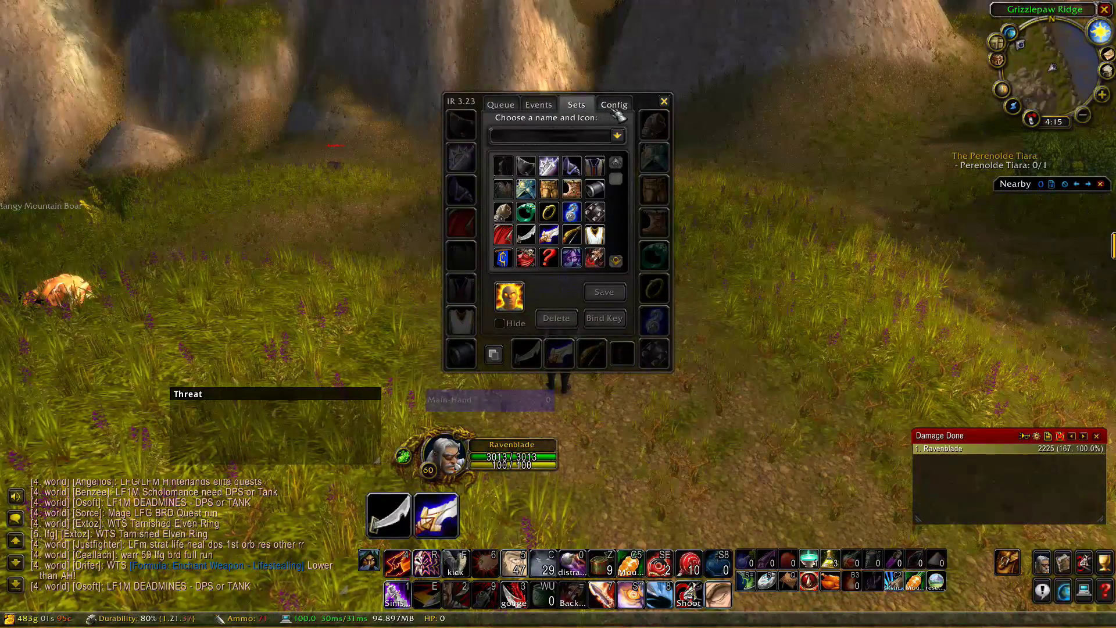
{"action": "key", "text": "a"}
{"action": "key", "text": "w"}
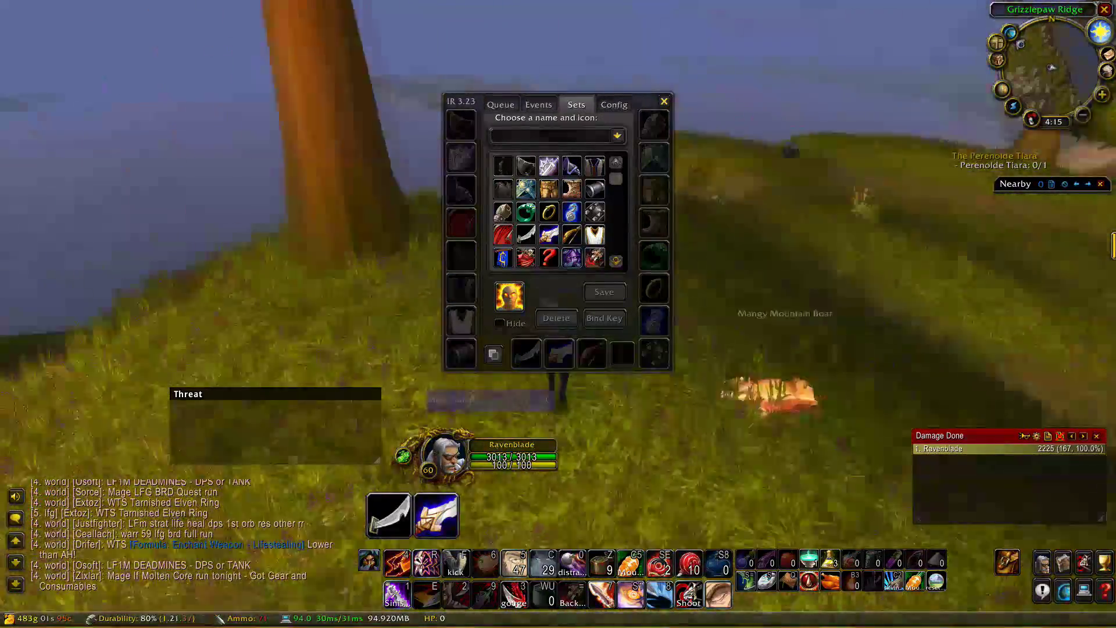
{"action": "key", "text": "a"}
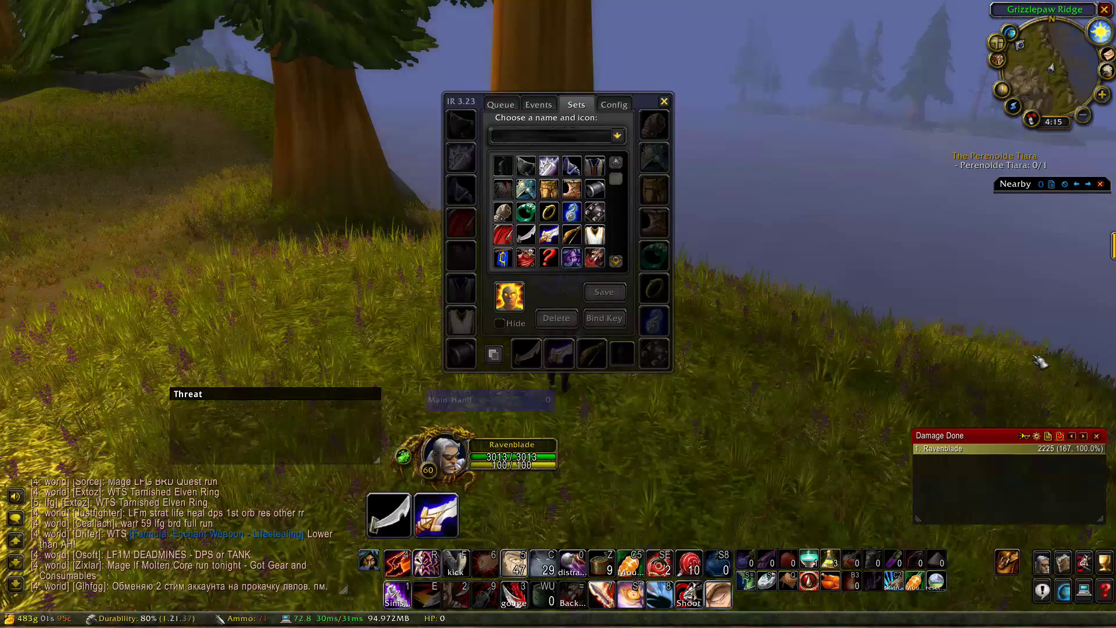
{"action": "key", "text": "a"}
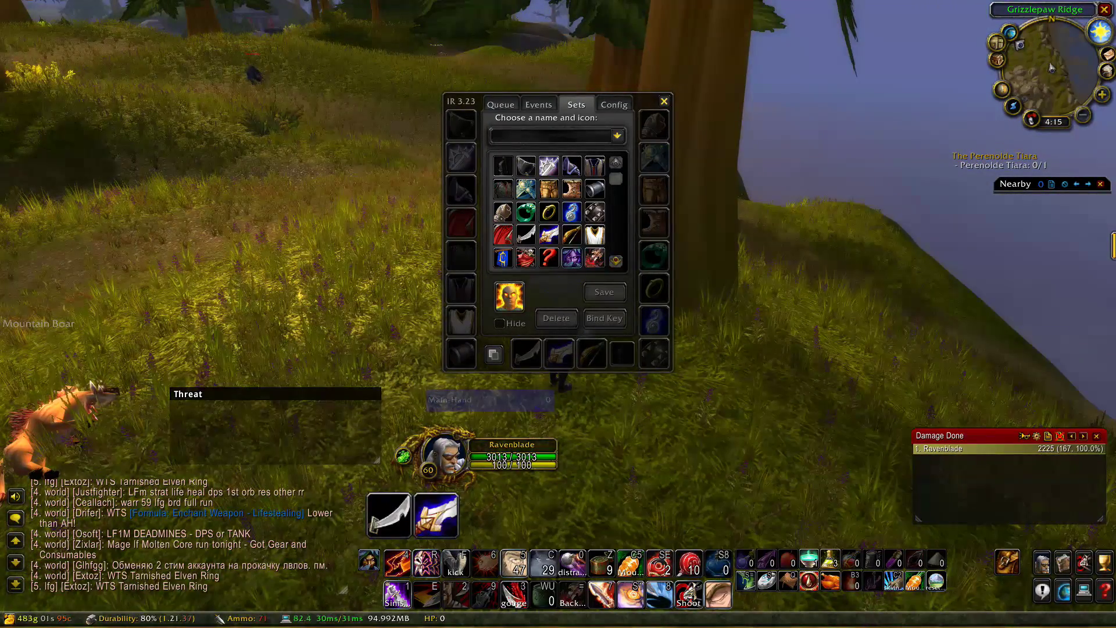
{"action": "key", "text": "a"}
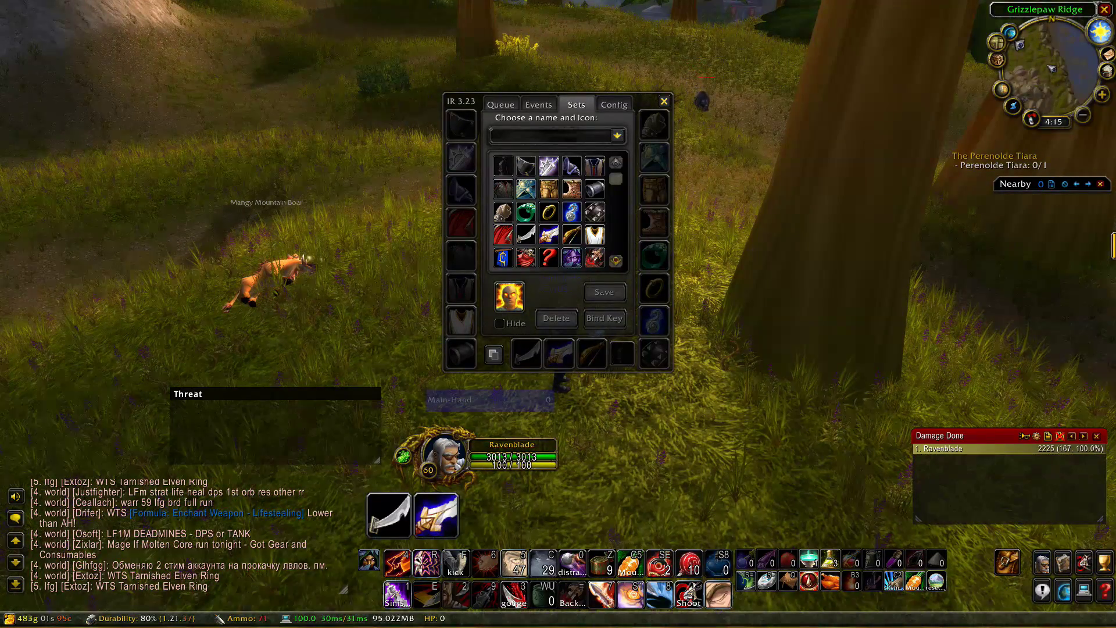
{"action": "key", "text": "a"}
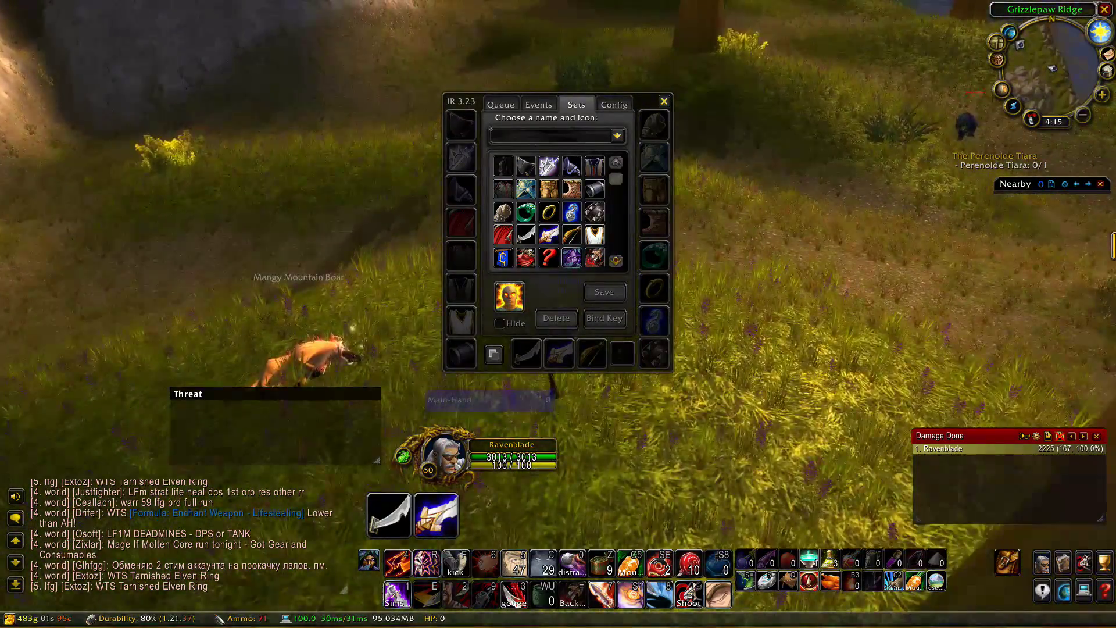